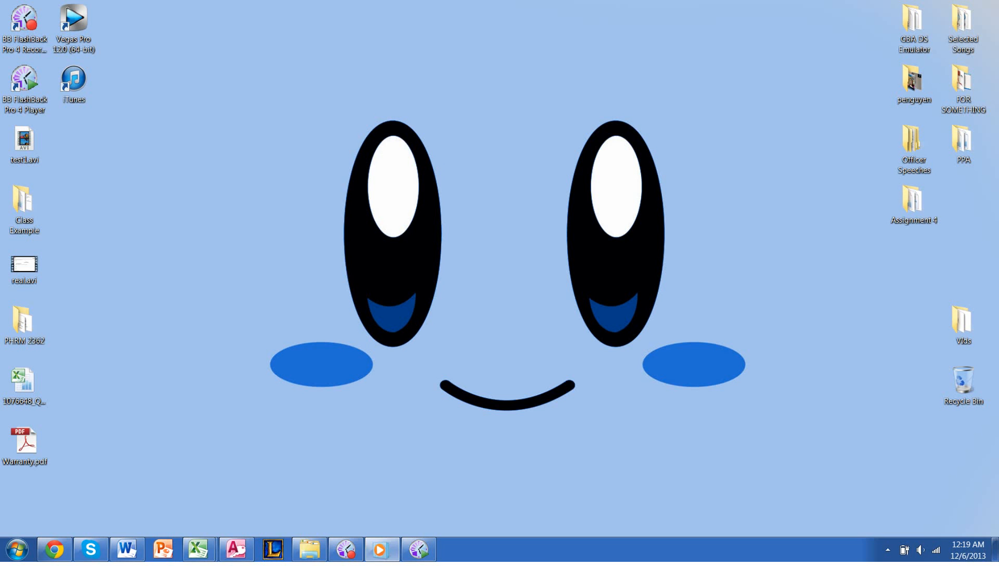
- Switch to the stock database in Microsoft Access
left_click(697, 303)
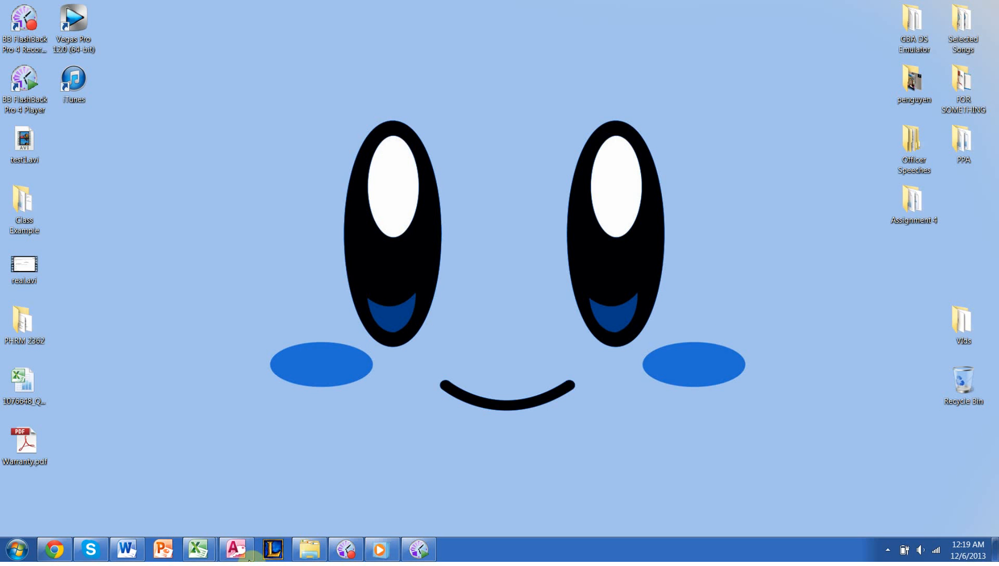
left_click(243, 553)
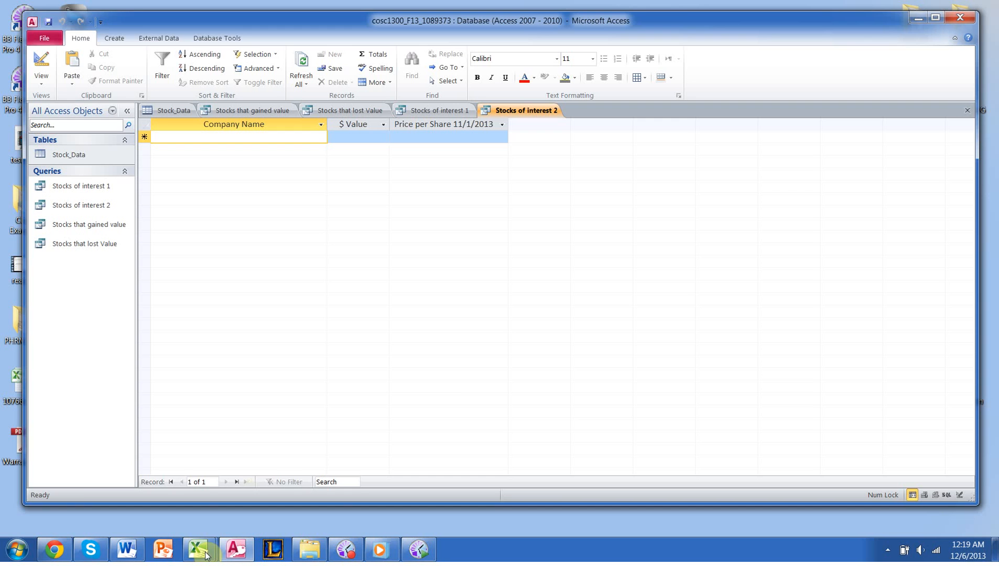
left_click(205, 554)
left_click(474, 398)
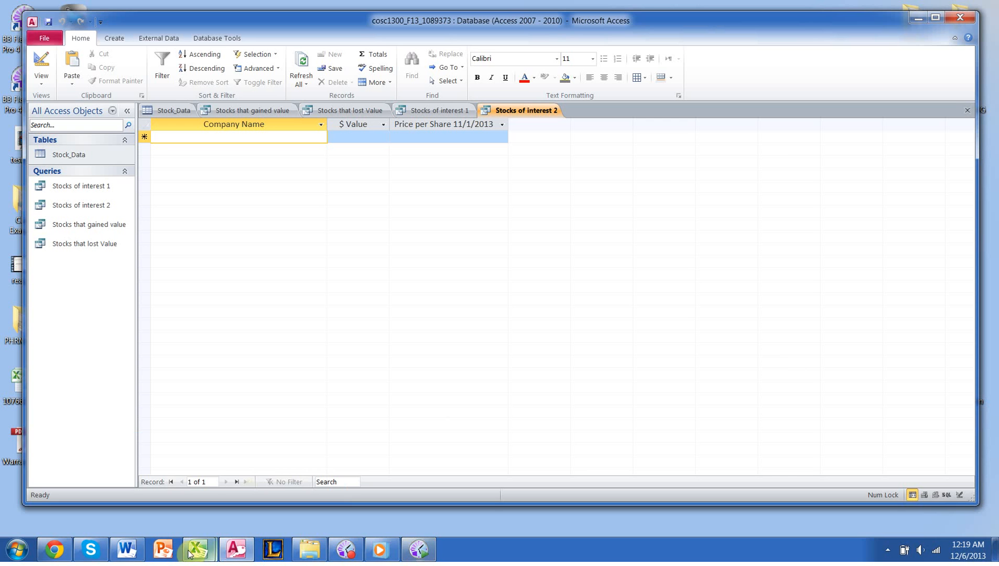
left_click(127, 548)
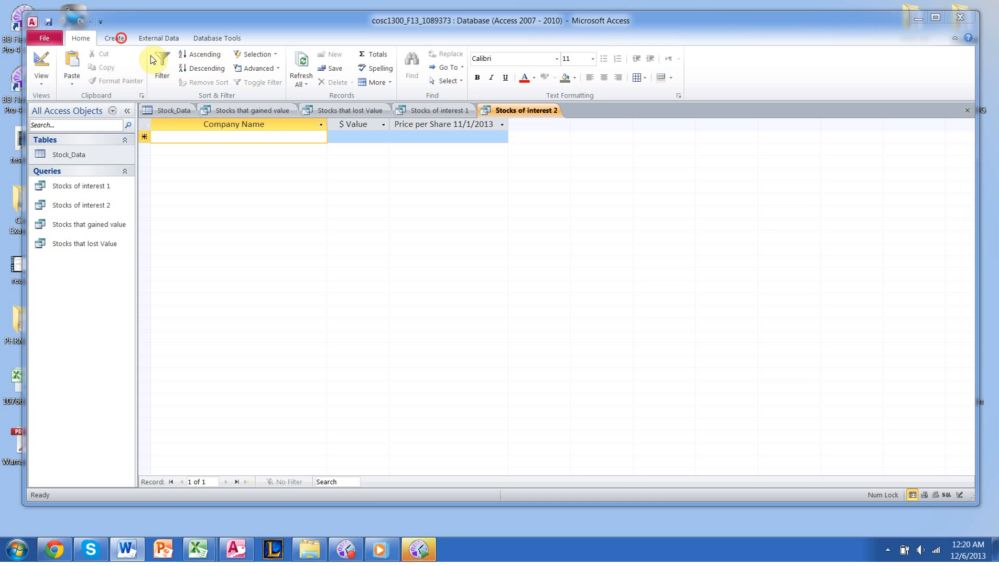
- Create a new query in Design view from the Stock_Data table and enlarge its field list to fit all fields
left_click(210, 79)
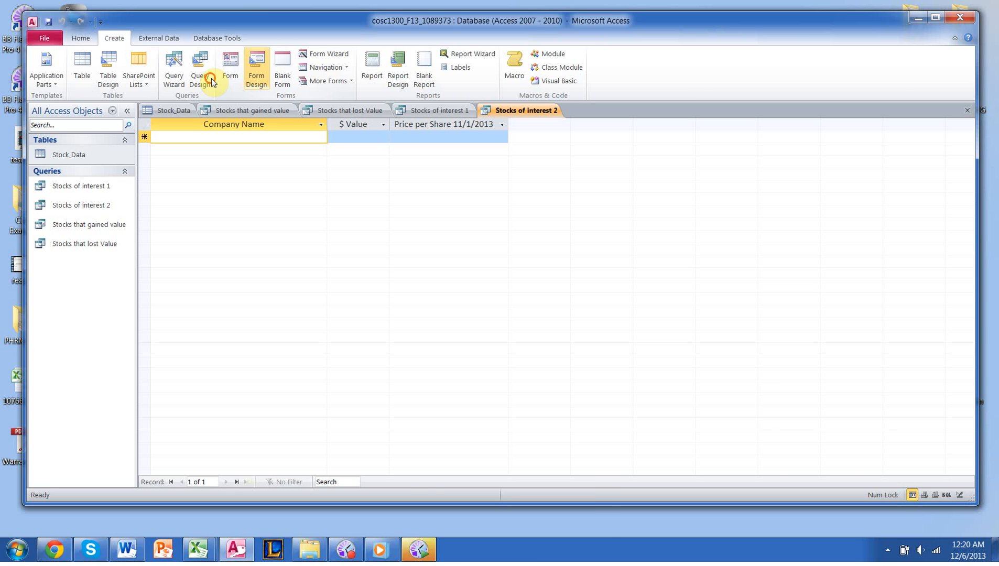
left_click(524, 522)
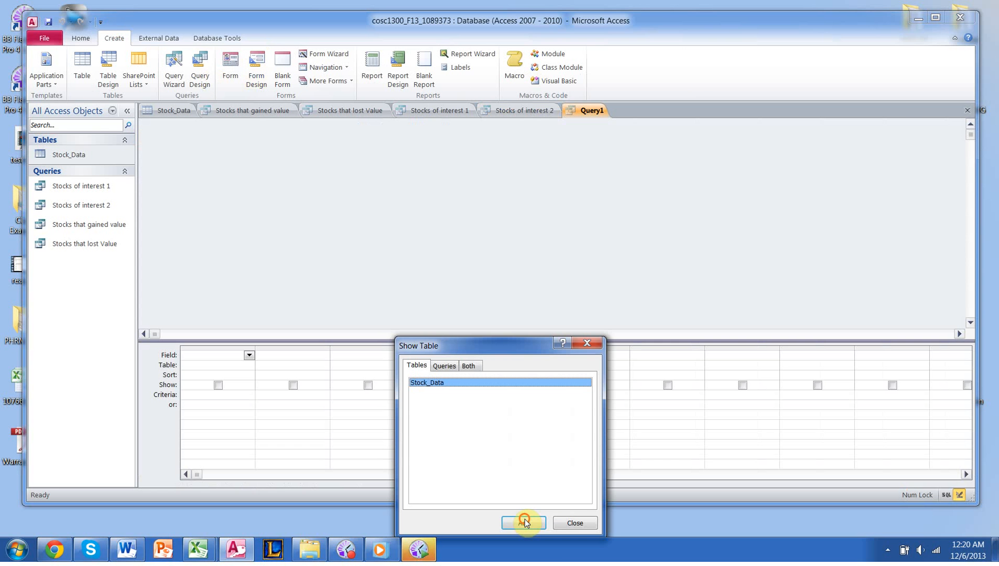
left_click(586, 342)
left_click_drag(260, 214, 334, 256)
left_click(469, 257)
- Save the new query under the name Most Valuable Stock
left_click(616, 117)
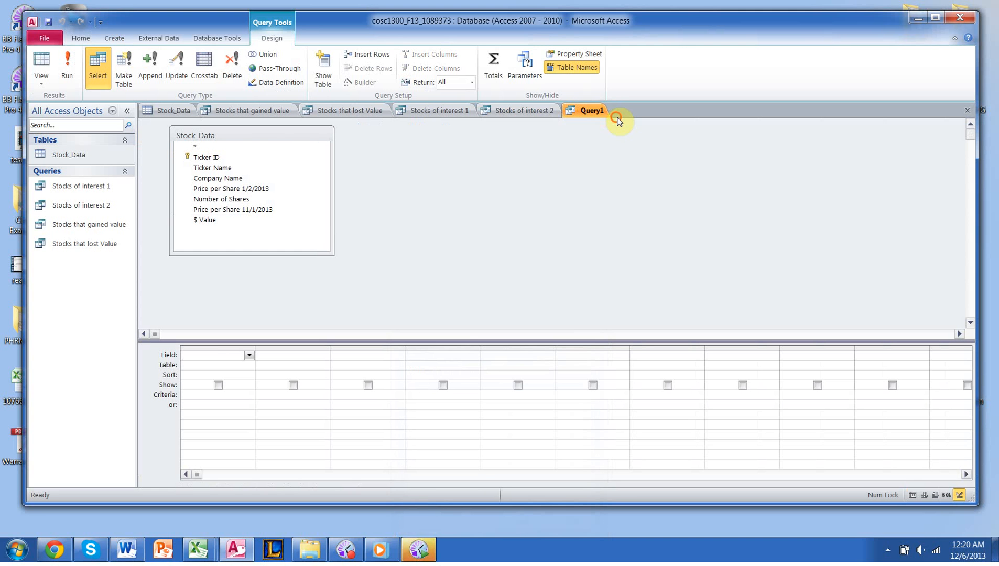
left_click(618, 117)
left_click(629, 137)
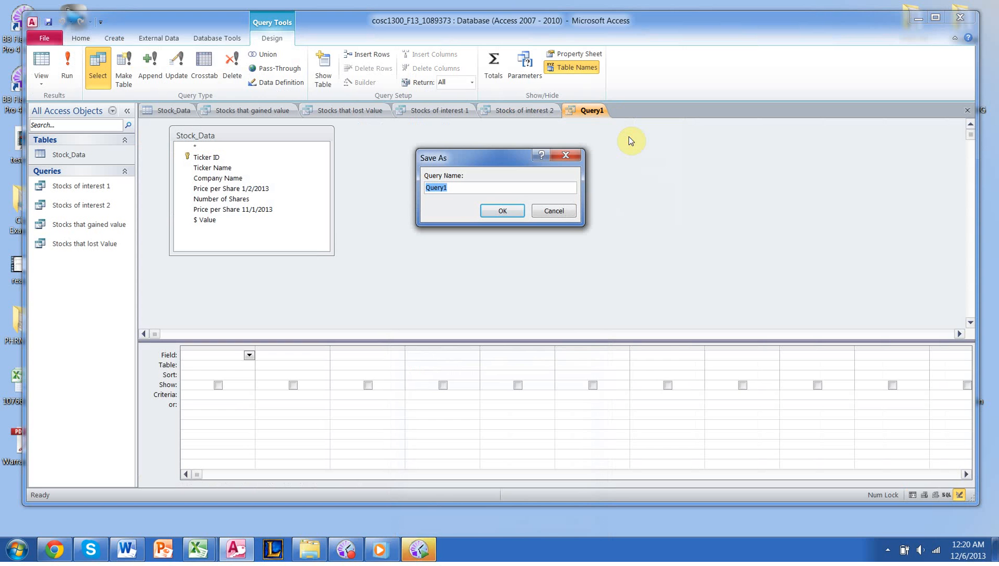
type("Most Valub")
key("BackSpace")
type("able Stock")
key("Return")
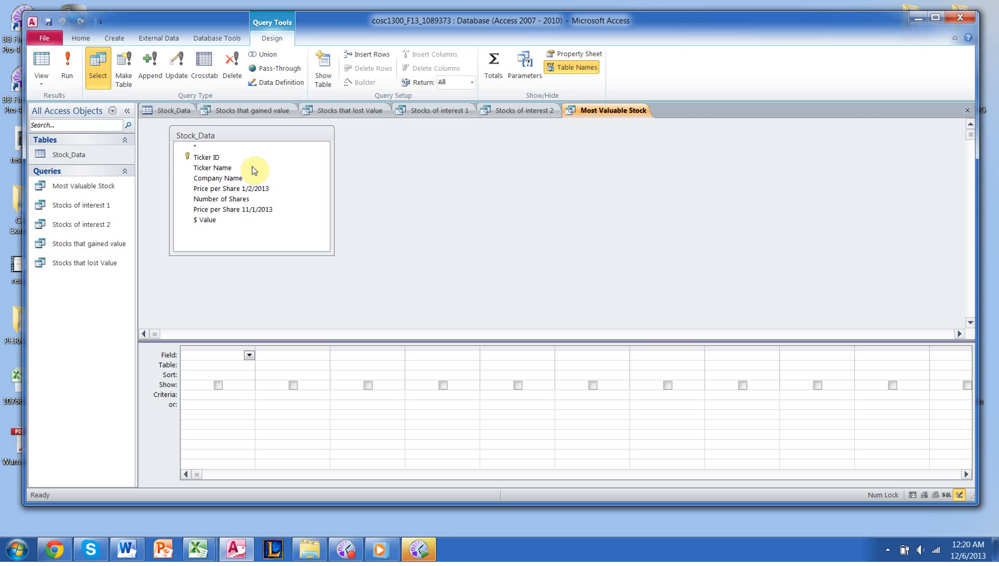
- Add the Company Name field from Stock_Data to the query's first column
left_click(307, 177)
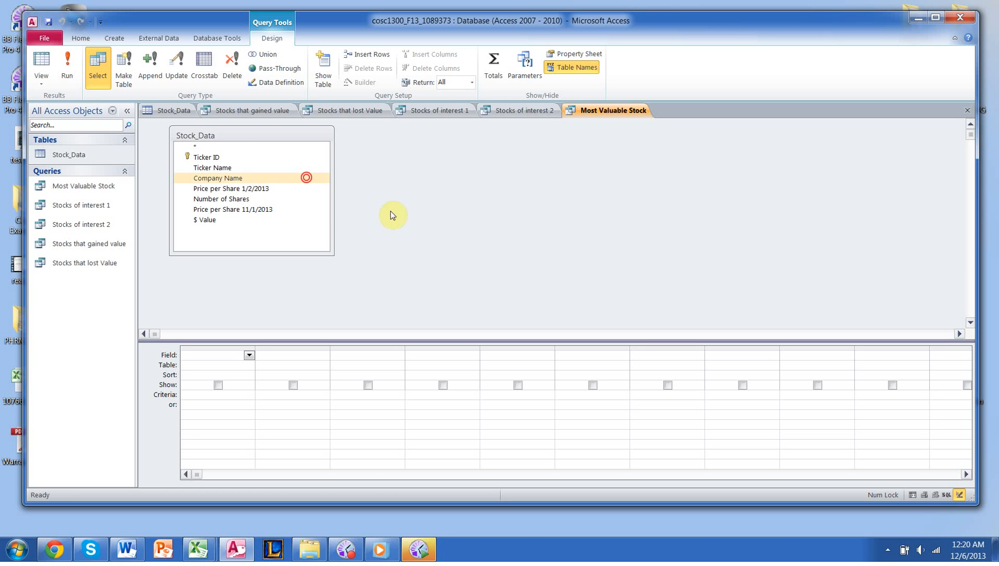
left_click(391, 212)
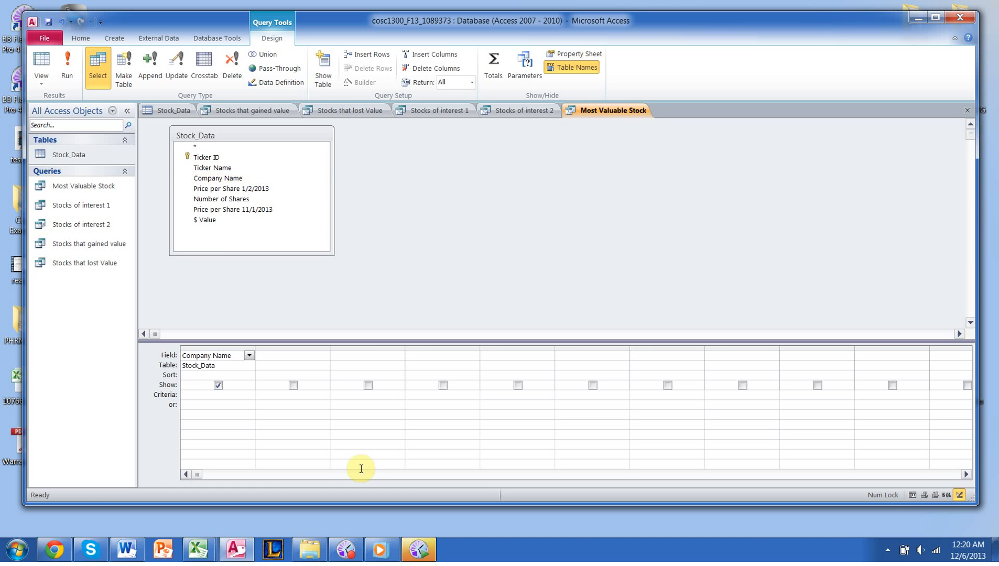
left_click(389, 551)
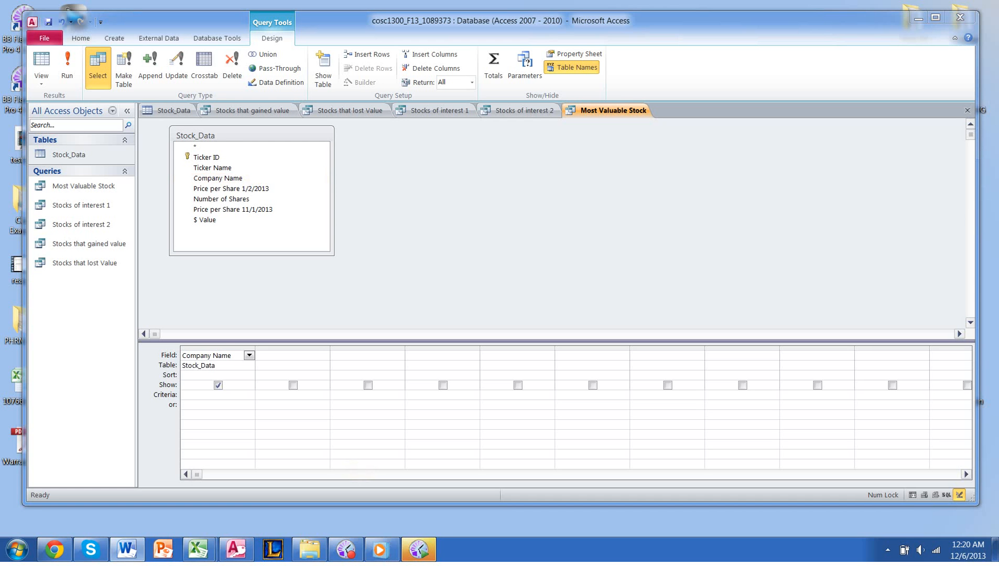
left_click(739, 287)
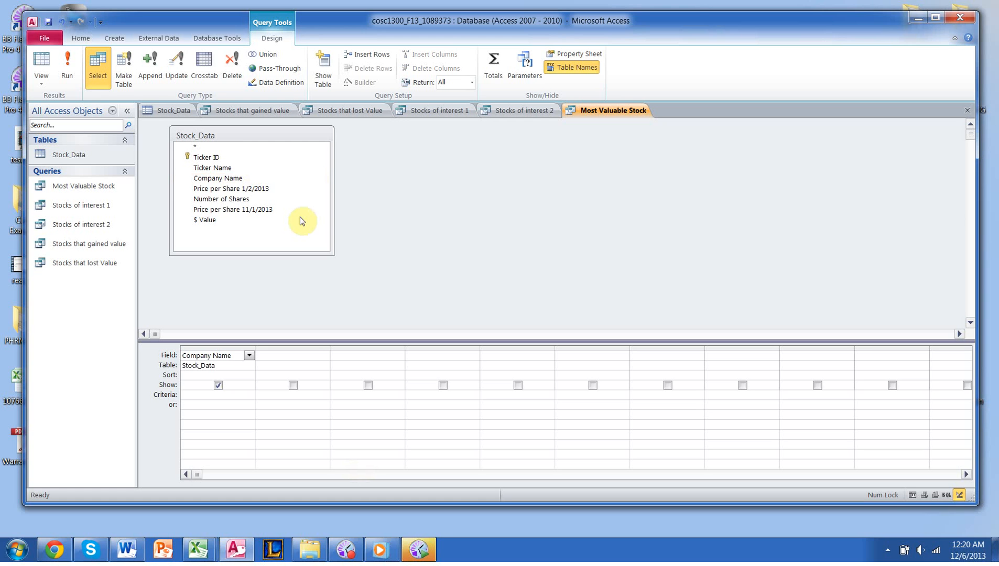
- Review the $ Value and the two Price per Share fields in the query's Stock_Data field list
left_click(300, 219)
left_click(422, 229)
left_click(274, 211)
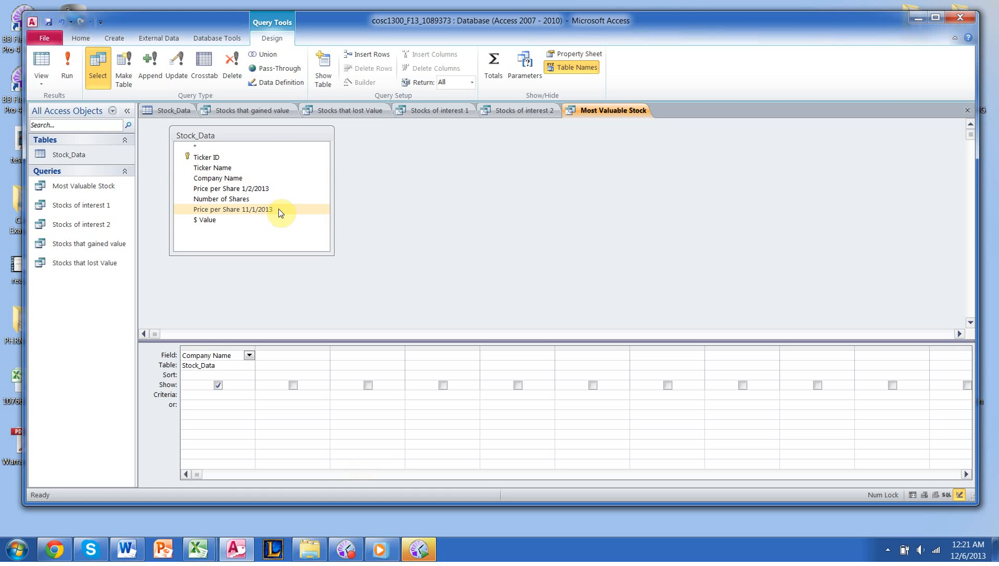
left_click(267, 188)
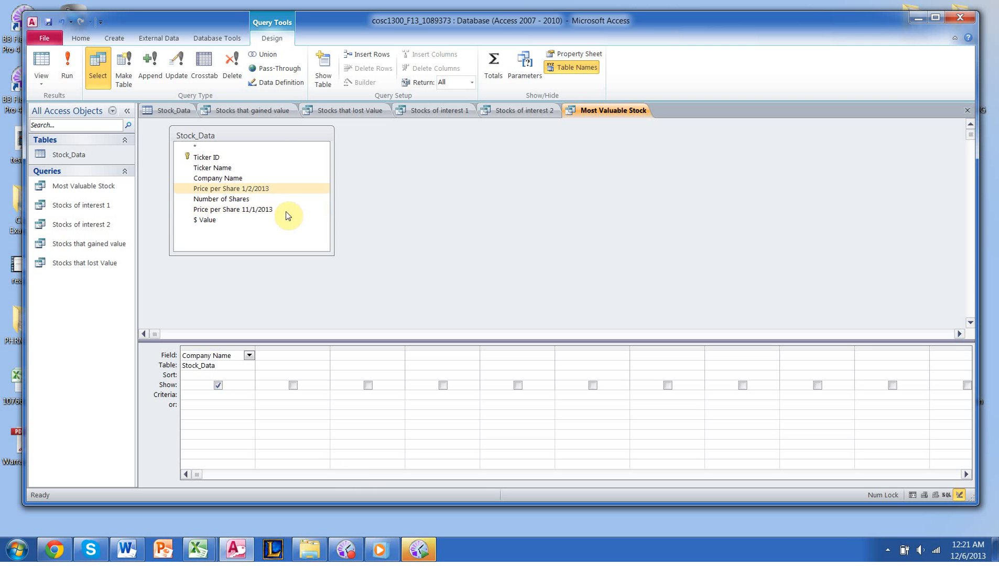
- Open the Stock_Data table and compare the companies' 1/2/2013 and 11/1/2013 share prices with their $ Value
left_click(166, 110)
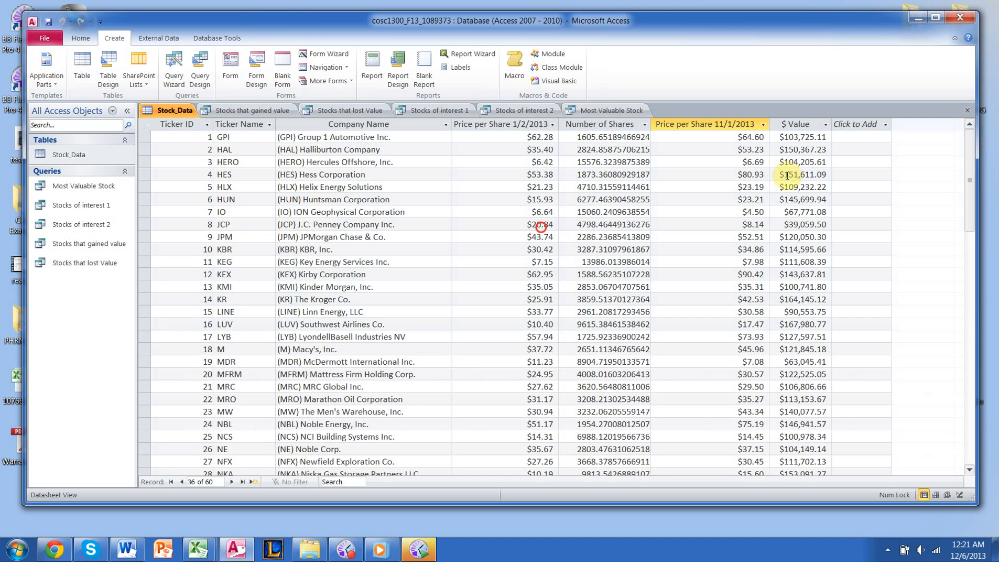
left_click(541, 225)
left_click(723, 148)
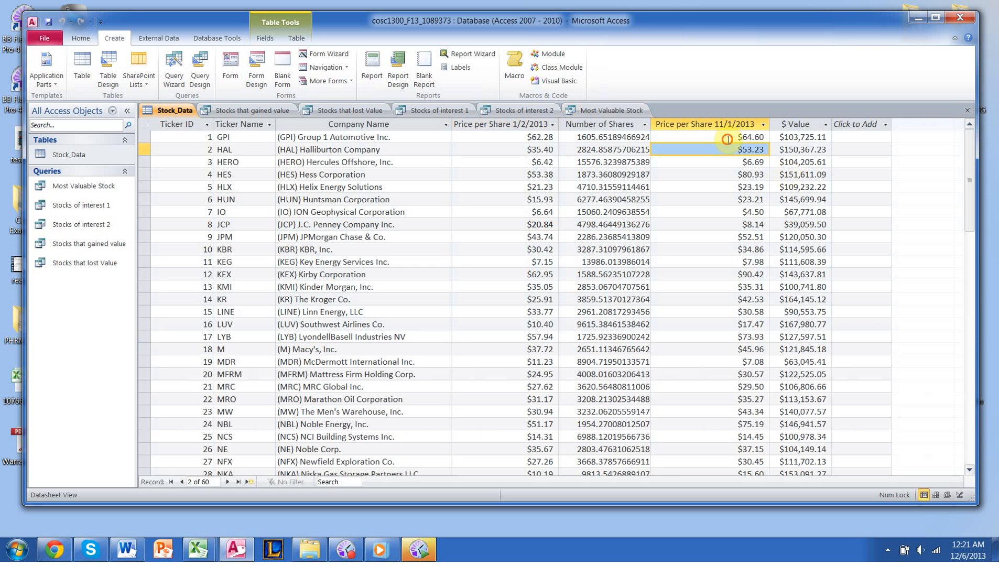
left_click(727, 139)
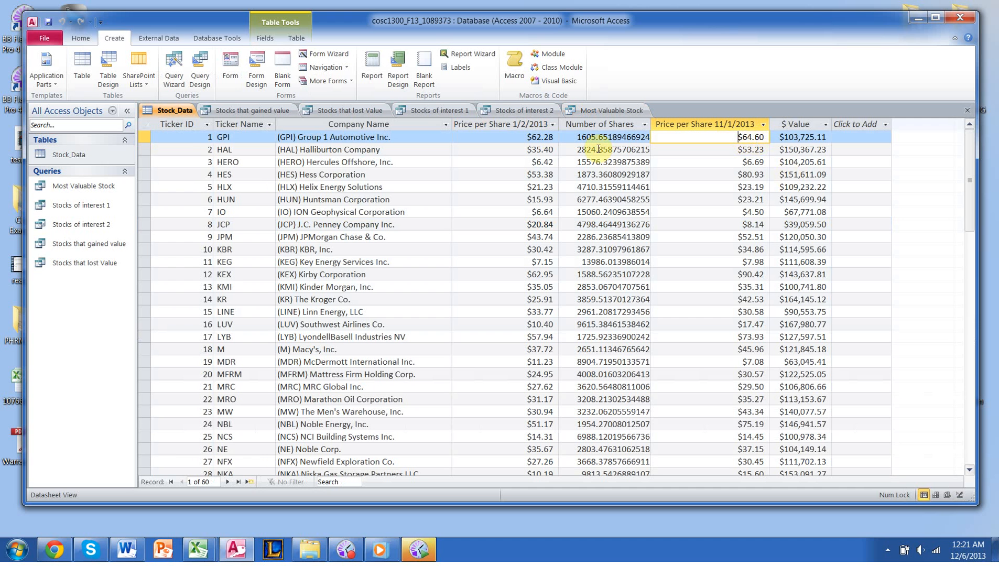
left_click(806, 135)
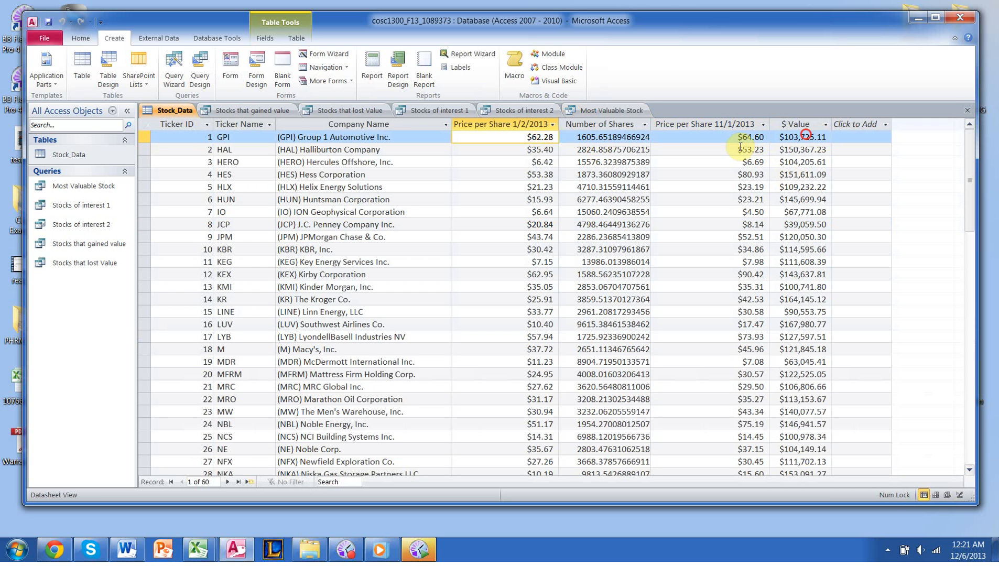
left_click(539, 213)
left_click(715, 212)
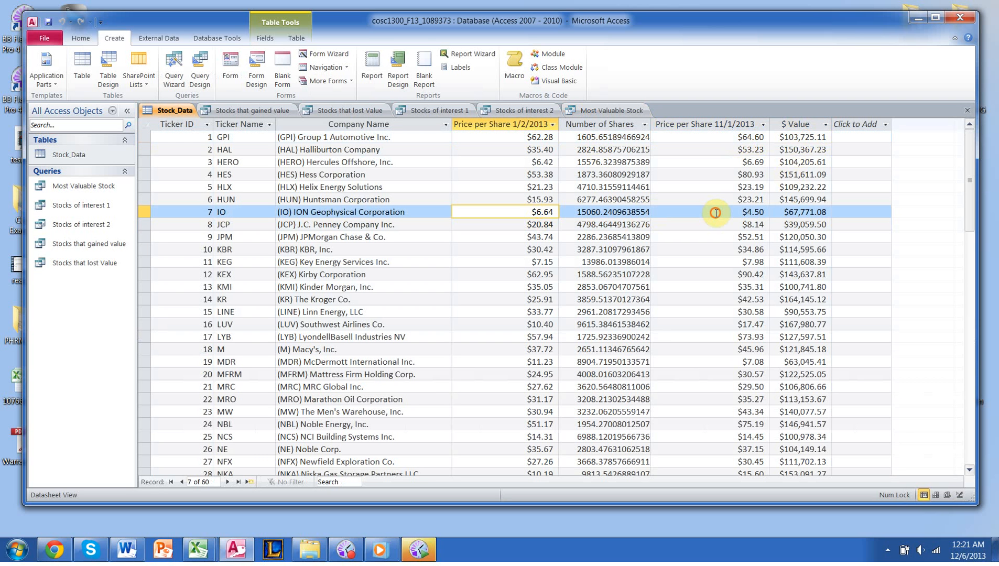
left_click(789, 211)
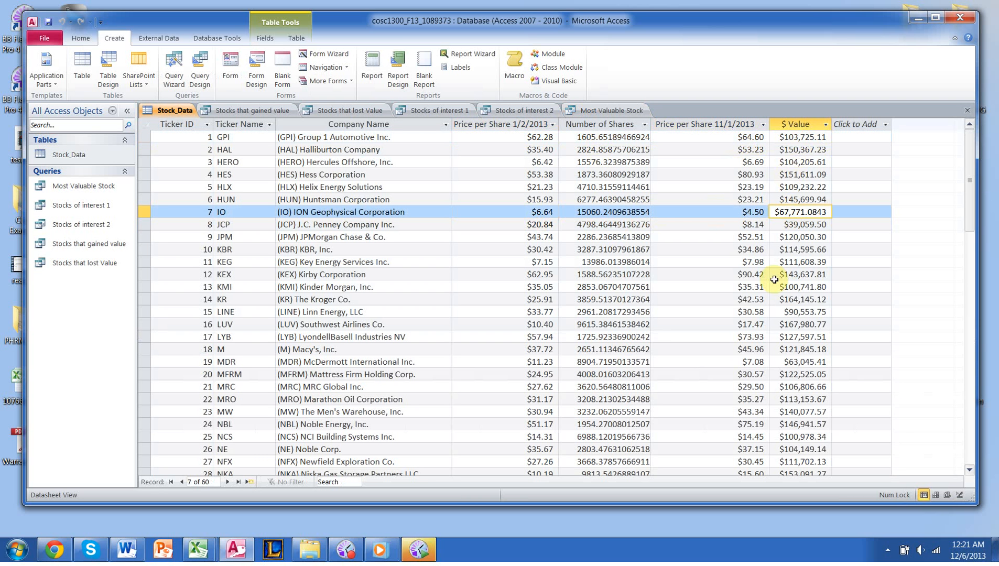
left_click(688, 282)
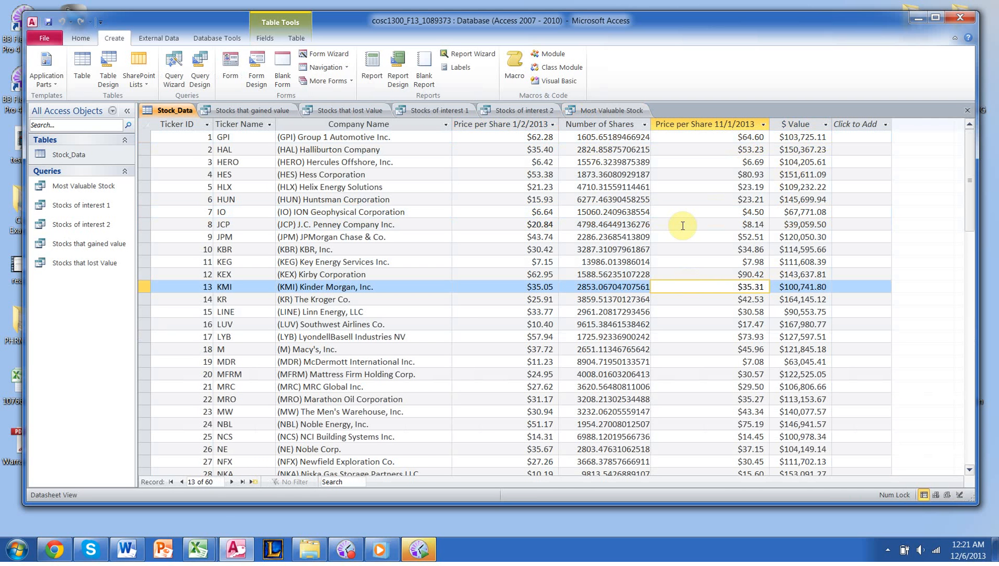
left_click(521, 137)
left_click_drag(554, 361, 552, 350)
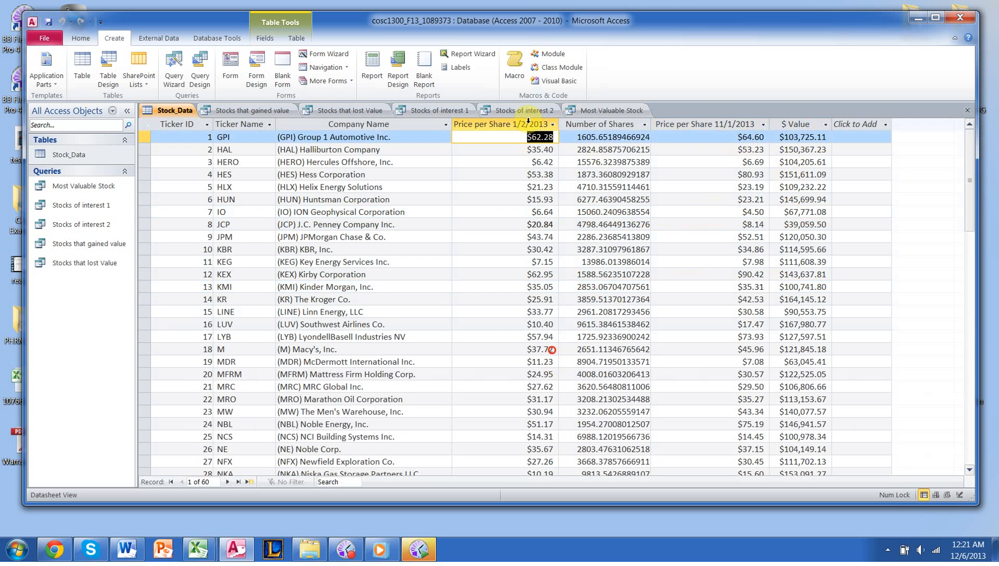
left_click(774, 200)
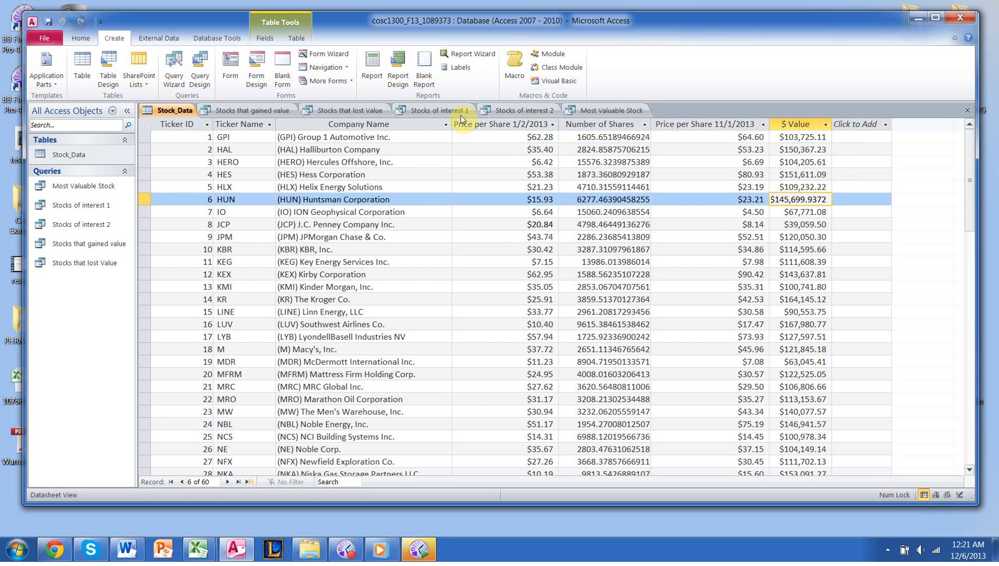
- Run the Stocks that gained value query and examine the highest $ Value entries
left_click(245, 111)
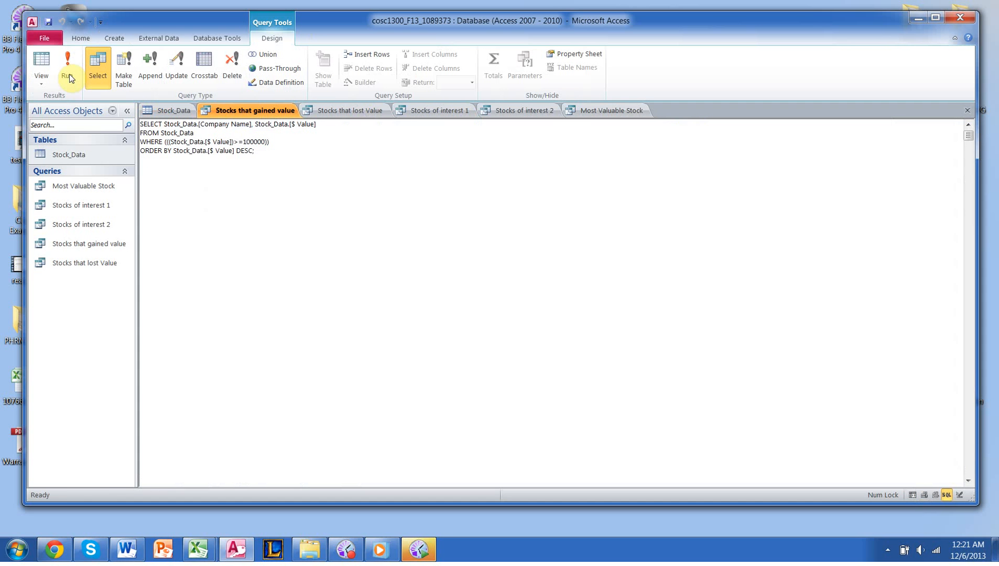
left_click(69, 76)
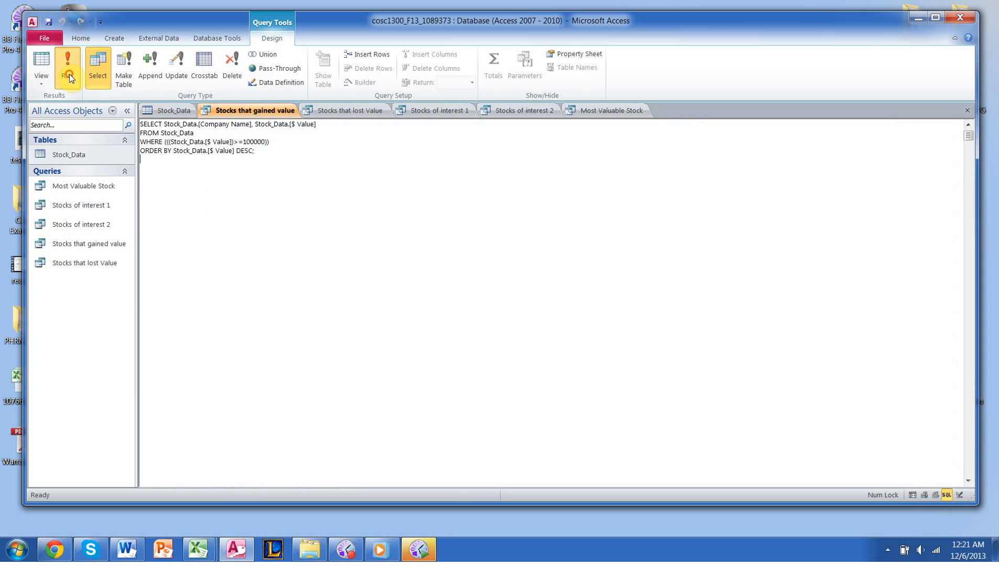
left_click(351, 176)
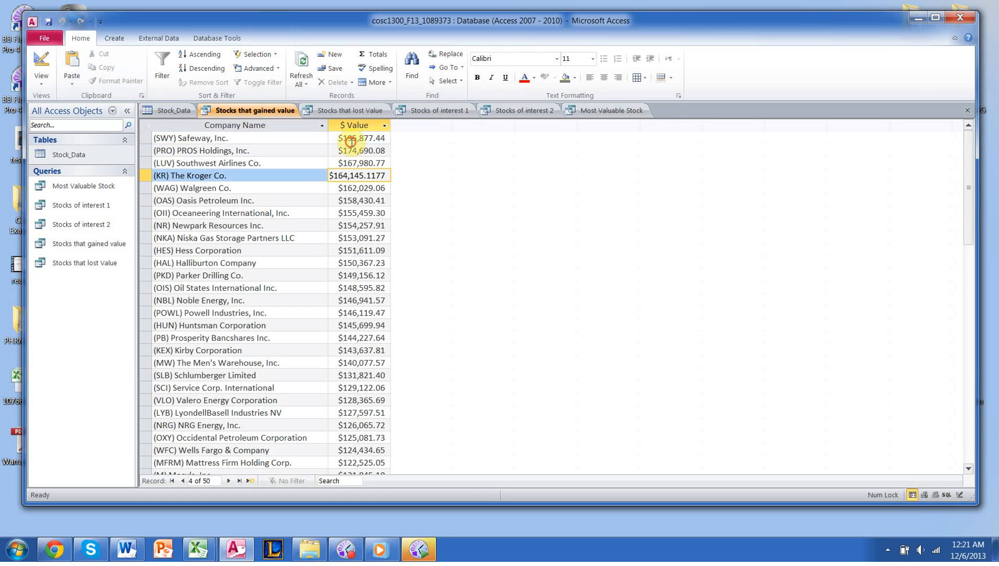
left_click(350, 139)
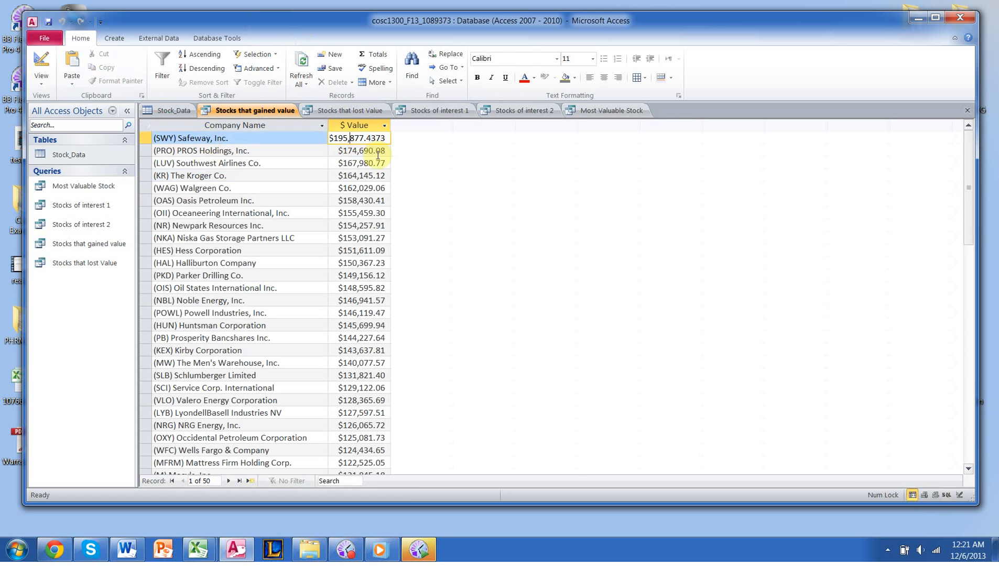
left_click(415, 157)
- Compare the full Stock_Data records with the Stocks that gained value results, reading through the table down to its last rows
left_click(165, 111)
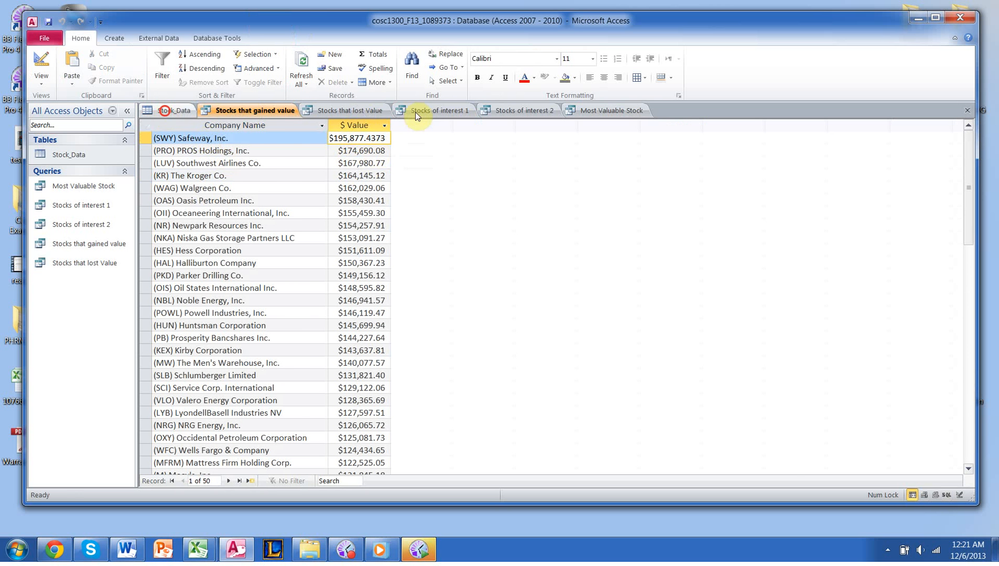
scroll(764, 238, "down", 2)
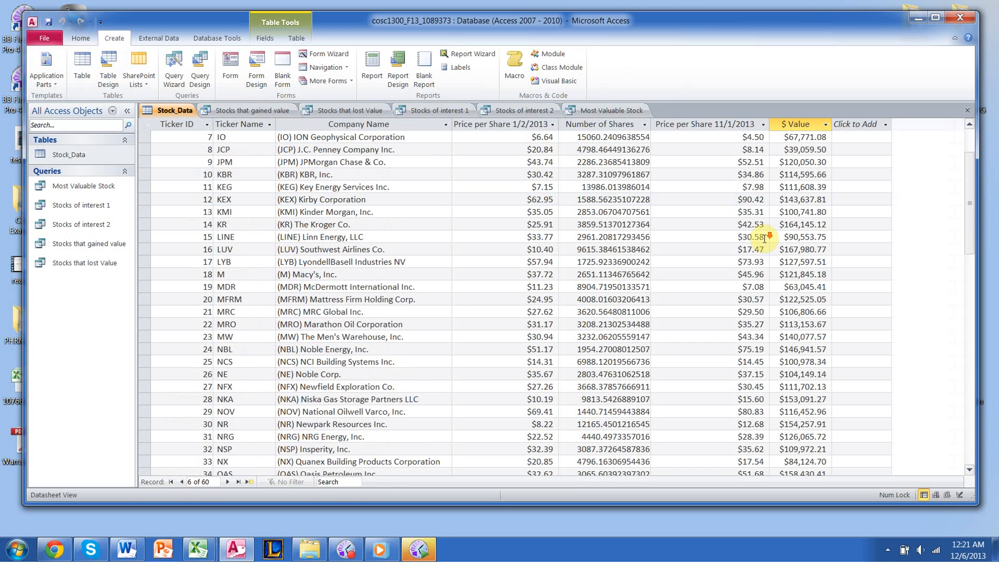
scroll(764, 238, "up", 2)
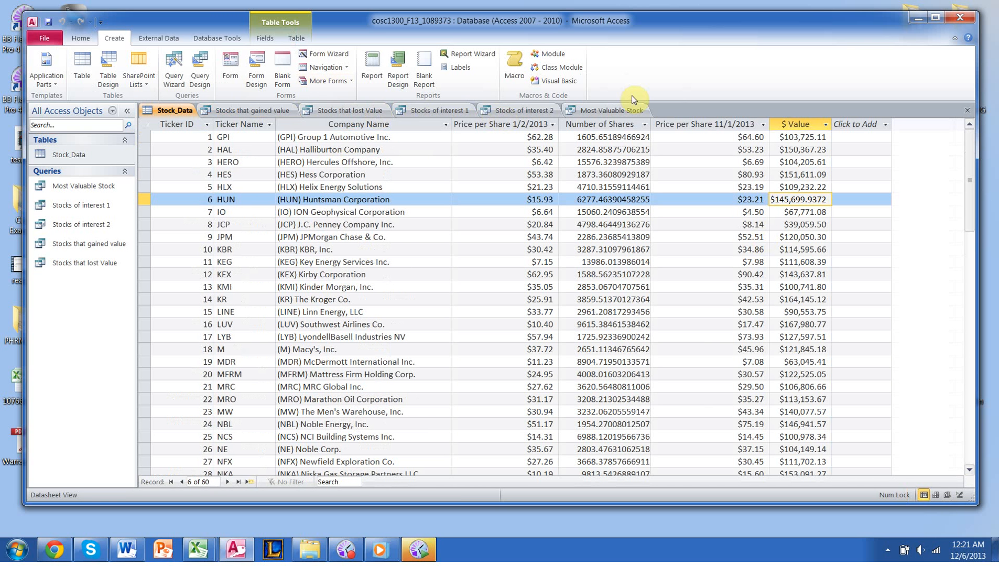
left_click(269, 111)
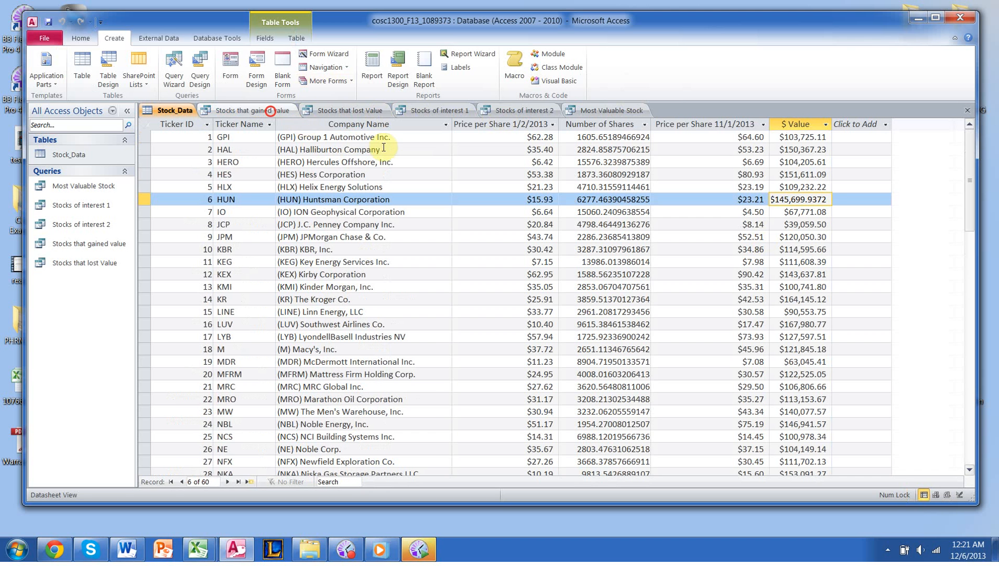
left_click(437, 175)
left_click(149, 111)
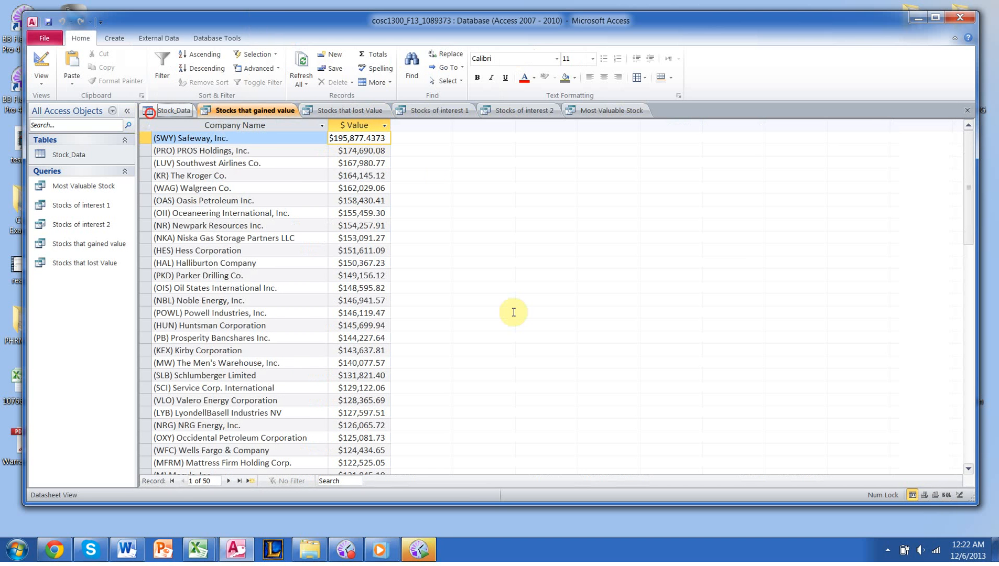
scroll(513, 312, "down", 3)
scroll(514, 311, "down", 10)
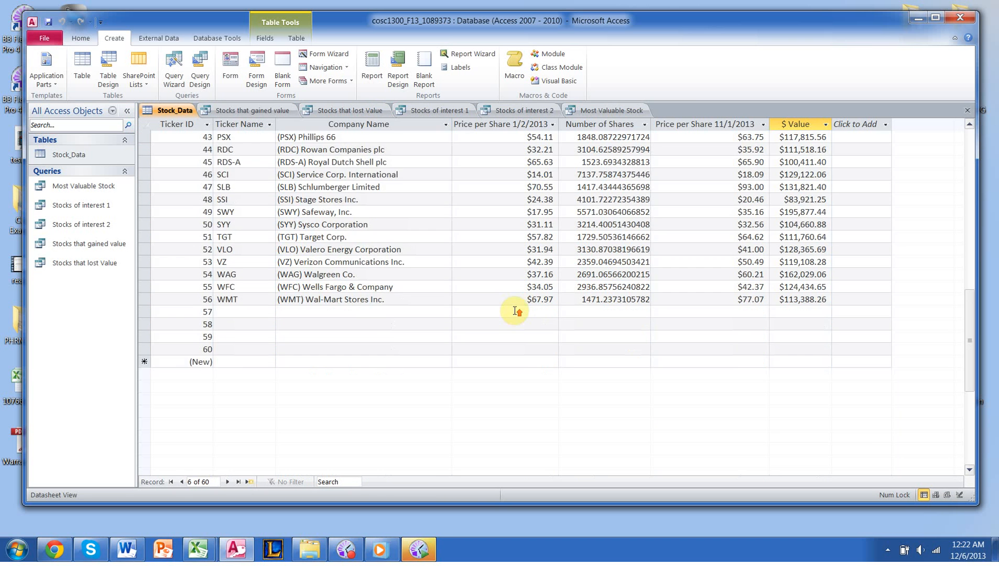
scroll(515, 312, "up", 10)
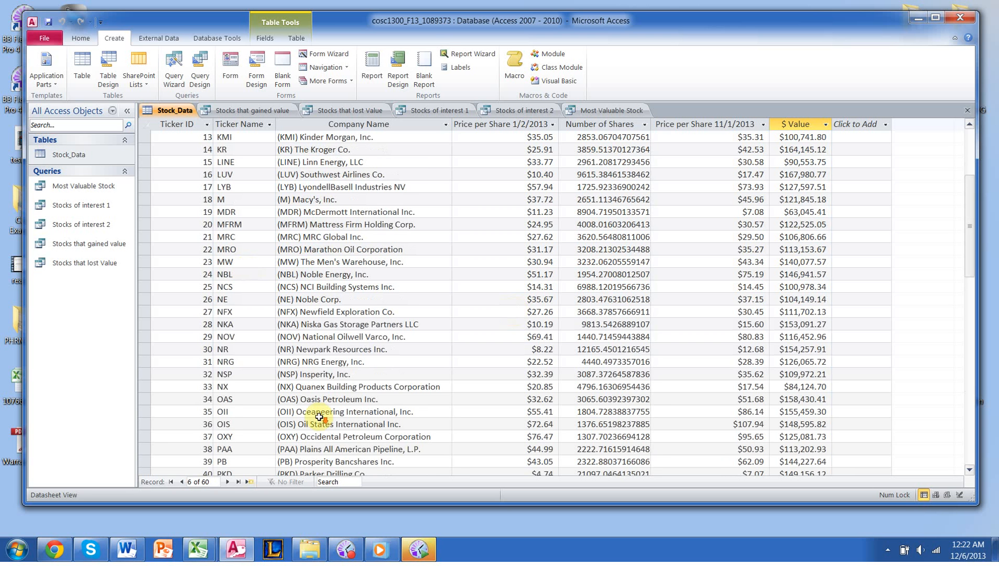
- In the Stock_Data table, examine Safeway's 1/2/2013 price, 11/1/2013 price and $ Value
scroll(319, 417, "down", 7)
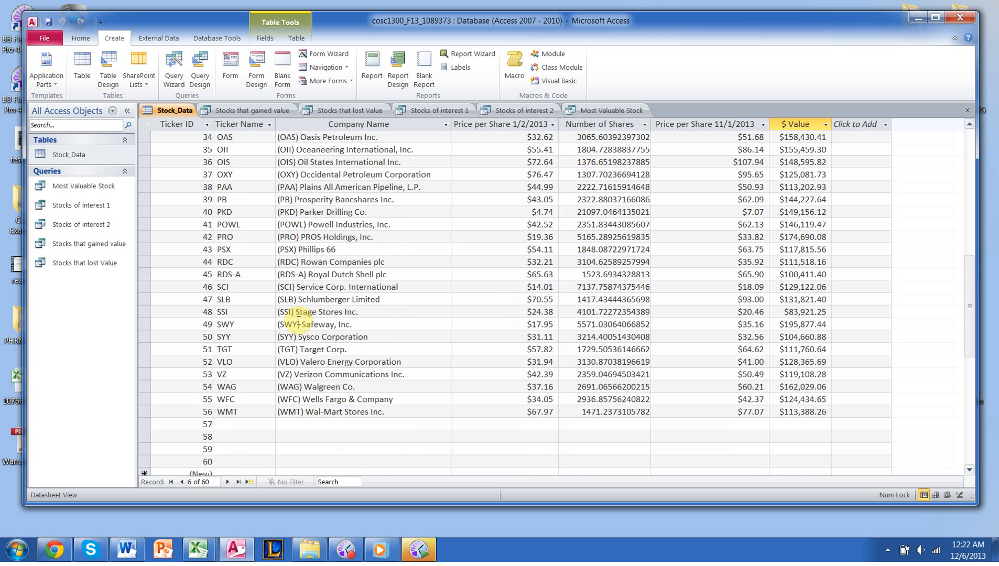
left_click(728, 324)
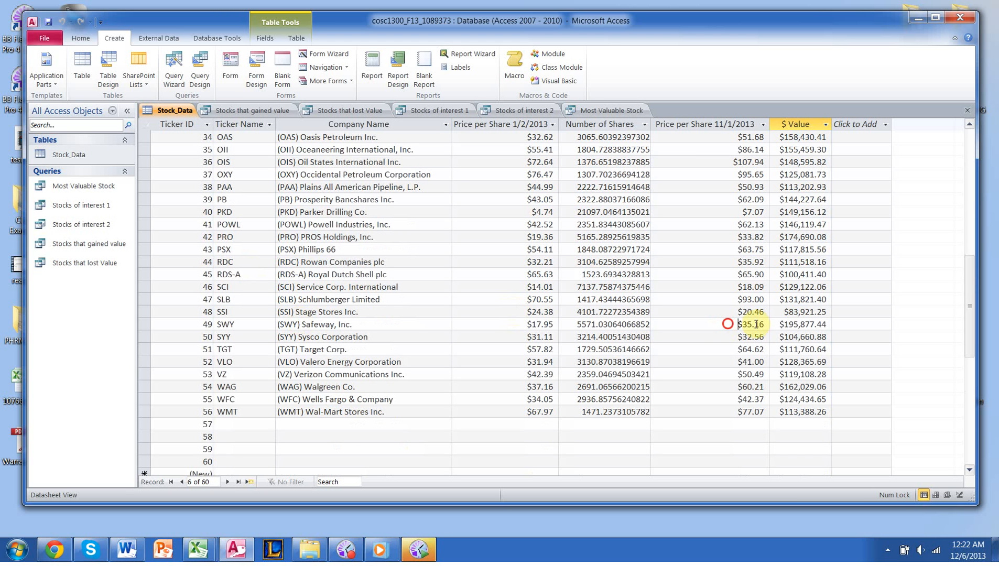
left_click(533, 327)
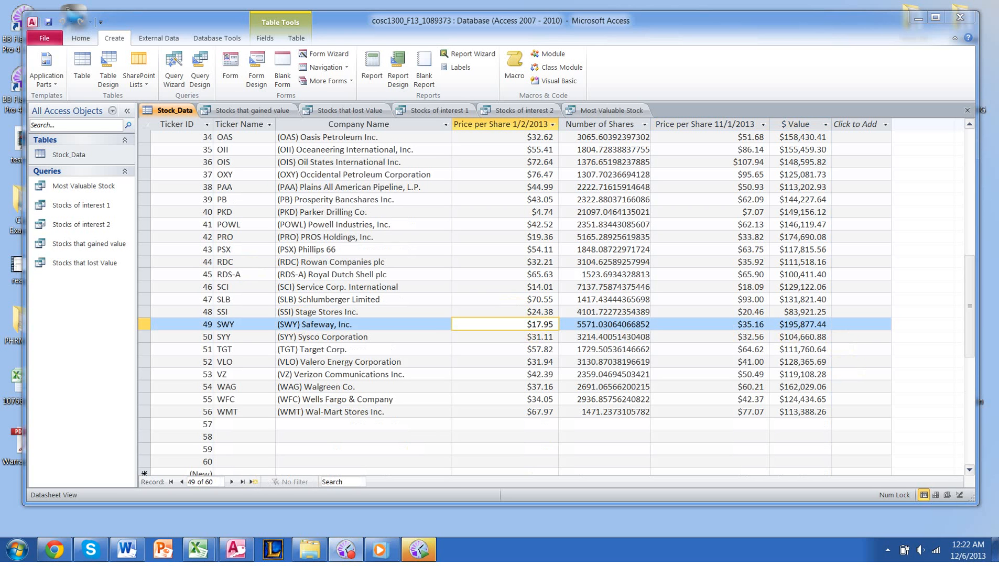
left_click(842, 417)
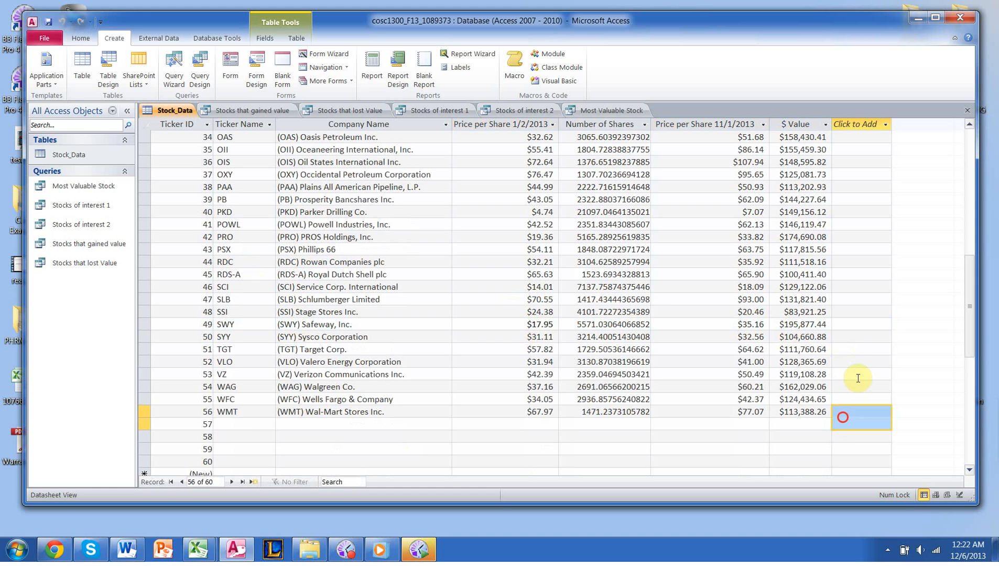
left_click(857, 377)
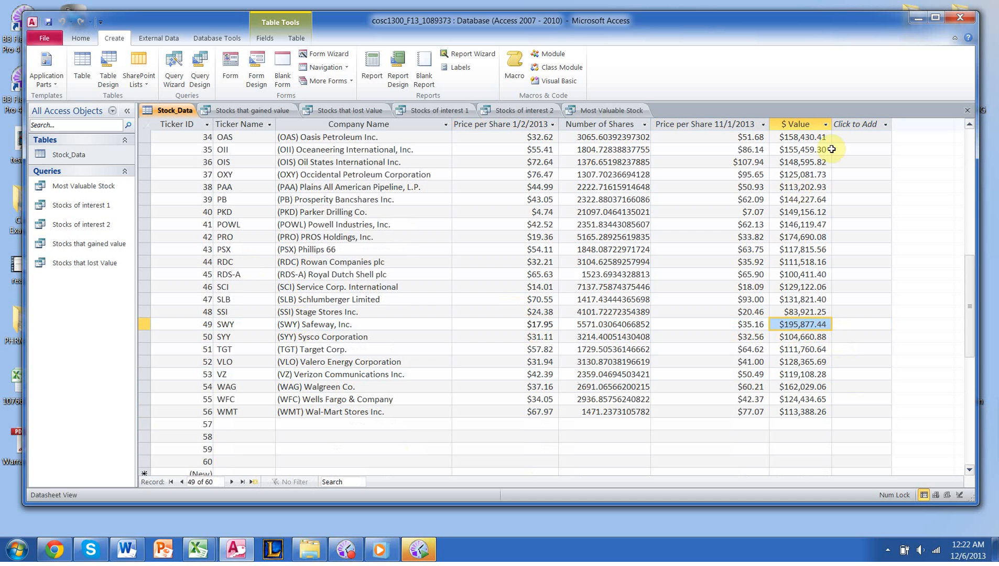
left_click(871, 311)
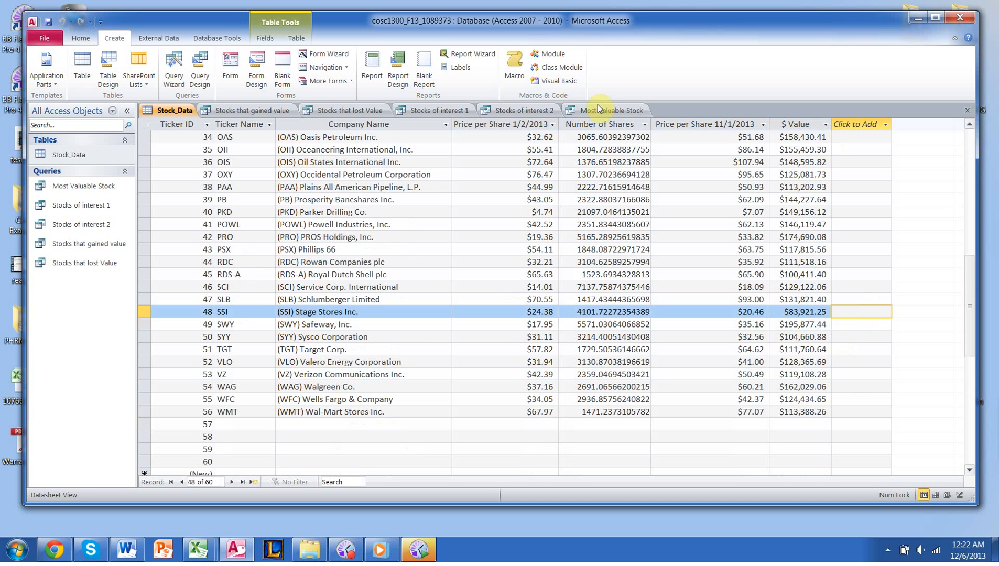
- Add the $ Value field to the Most Valuable Stock query and sort it in descending order
left_click(602, 111)
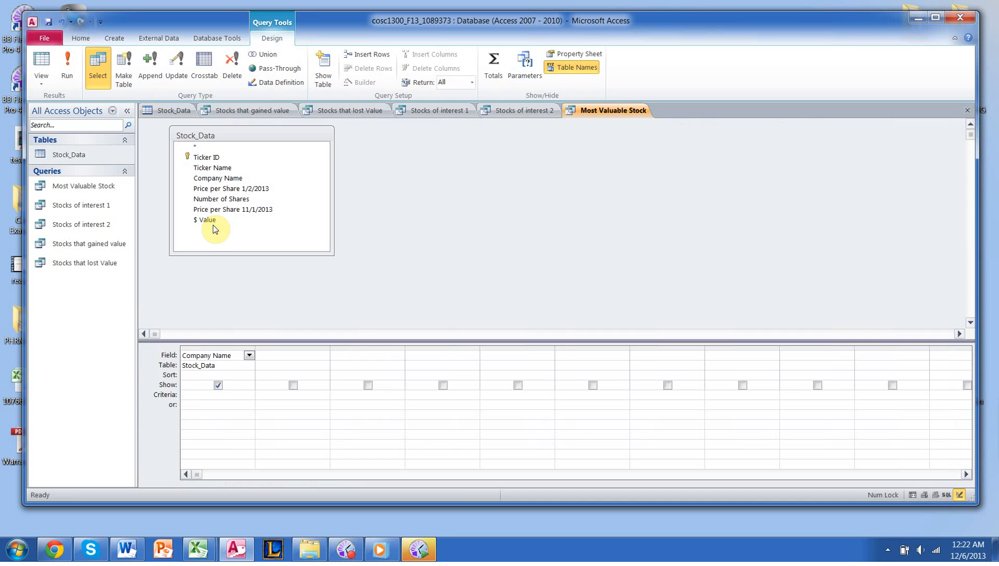
left_click(239, 215)
double_click(239, 221)
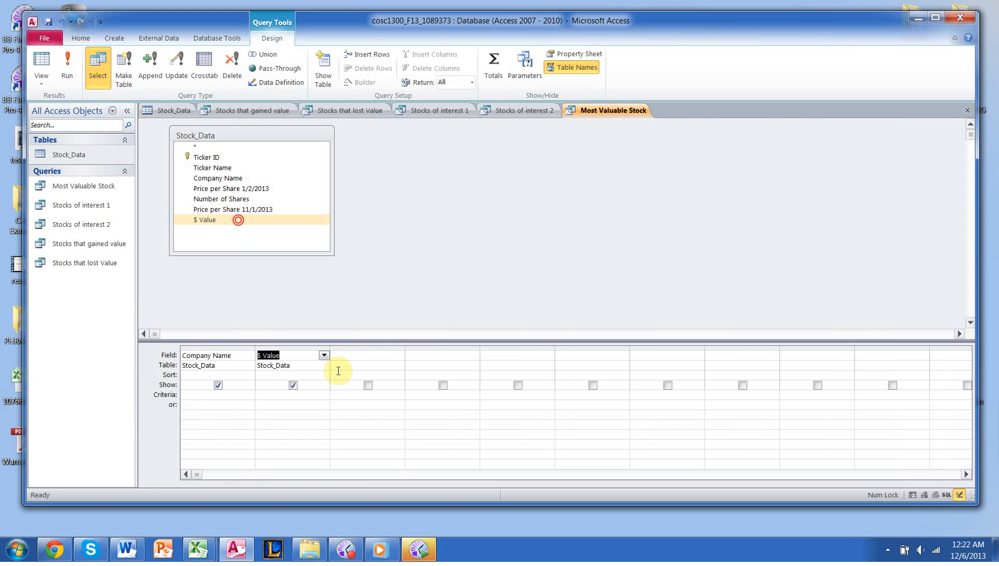
left_click(324, 371)
left_click(321, 394)
left_click(311, 318)
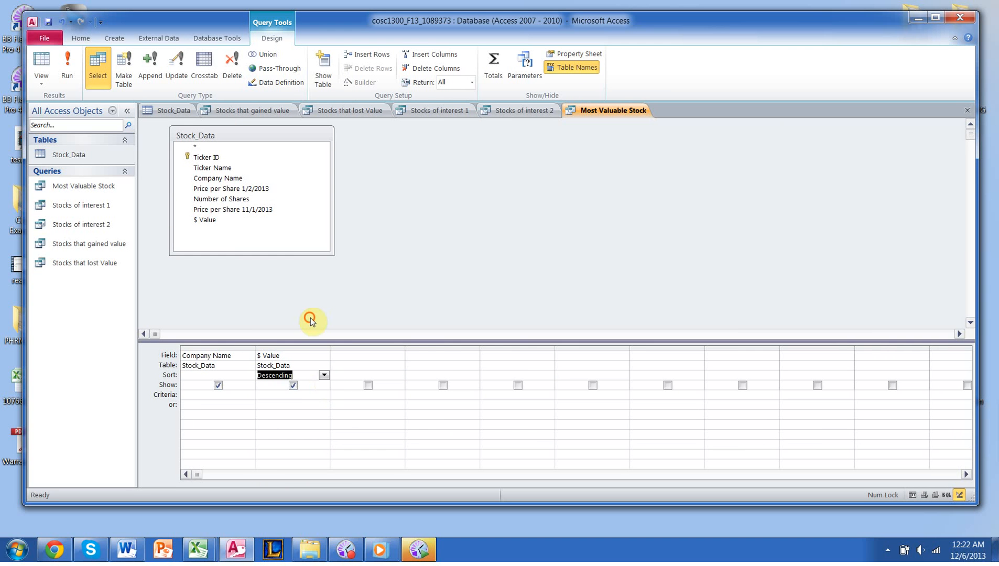
- Add the Price per Share 11/1/2013 and Price per Share 1/2/2013 fields to the query
left_click(256, 210)
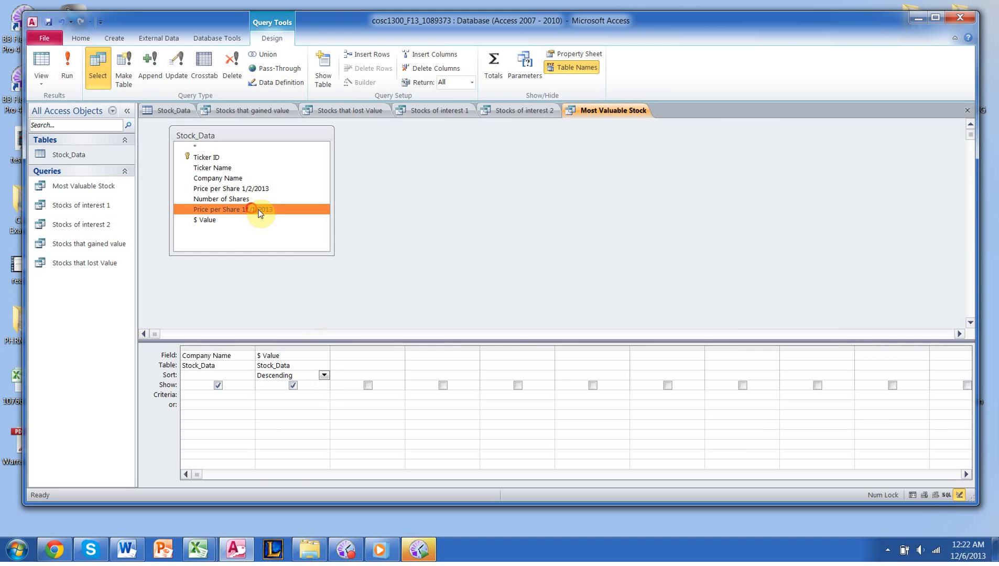
double_click(259, 190)
left_click(500, 219)
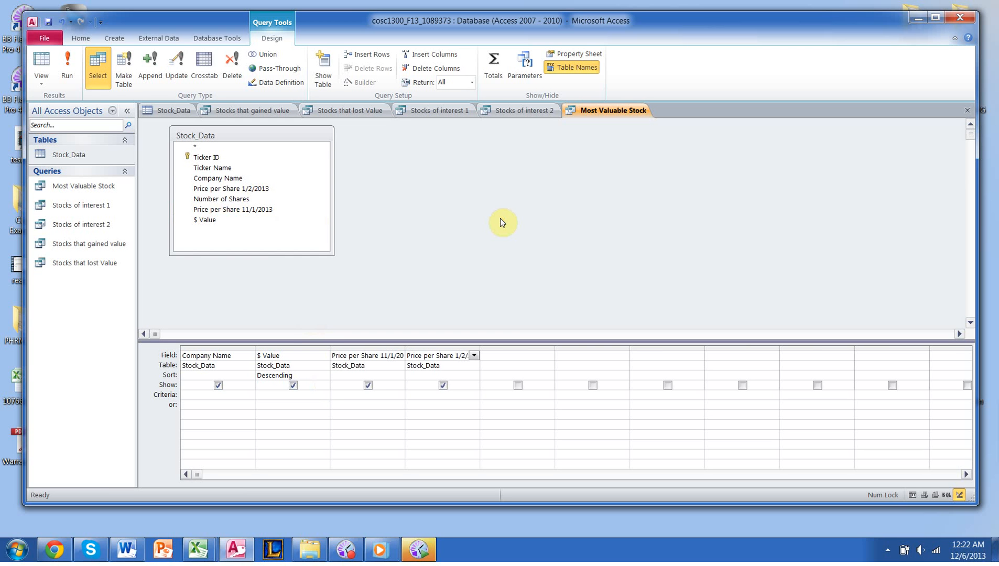
- Run the query, compare the companies' $ Value with their share prices, and return to the query design
left_click(58, 65)
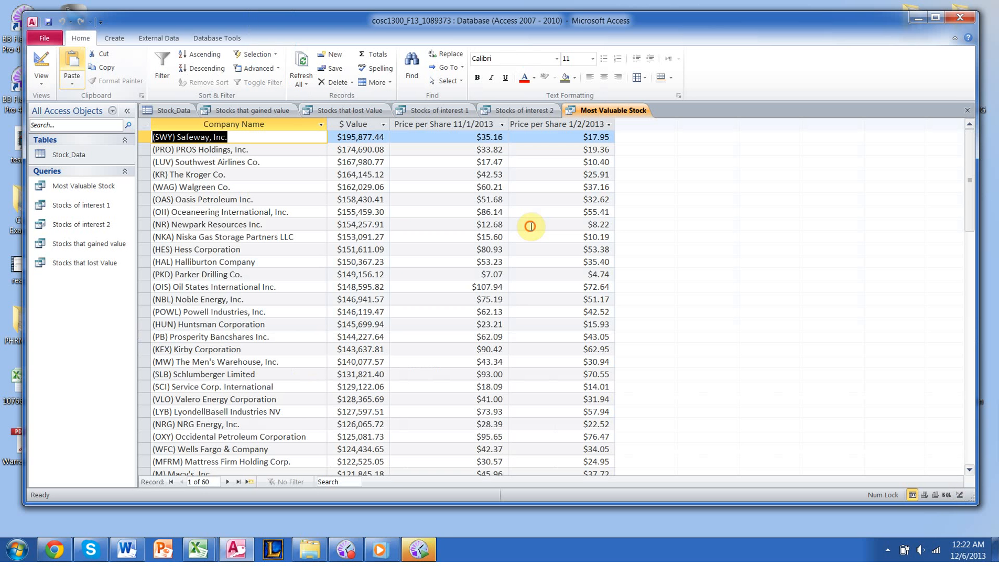
left_click(529, 225)
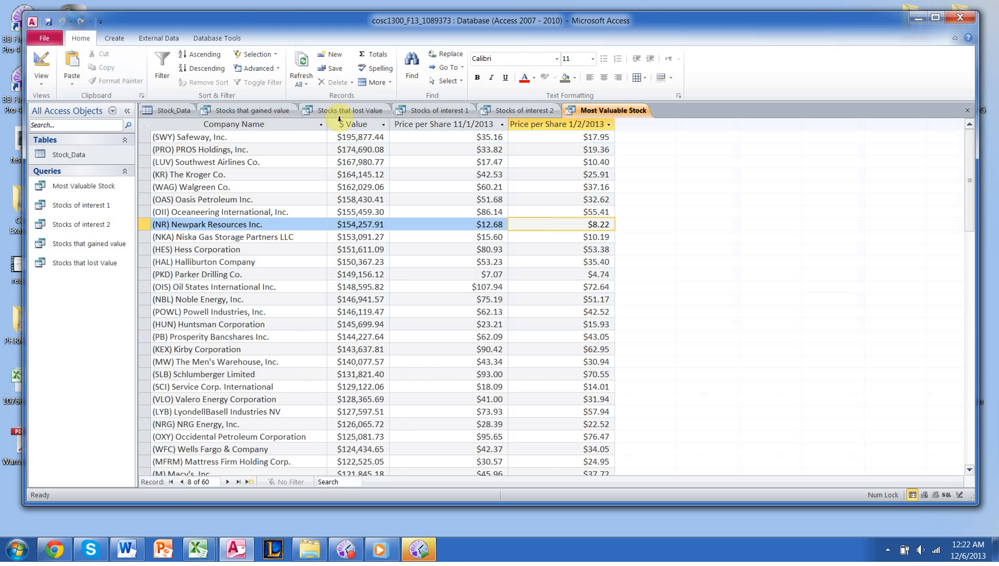
left_click_drag(354, 137, 488, 151)
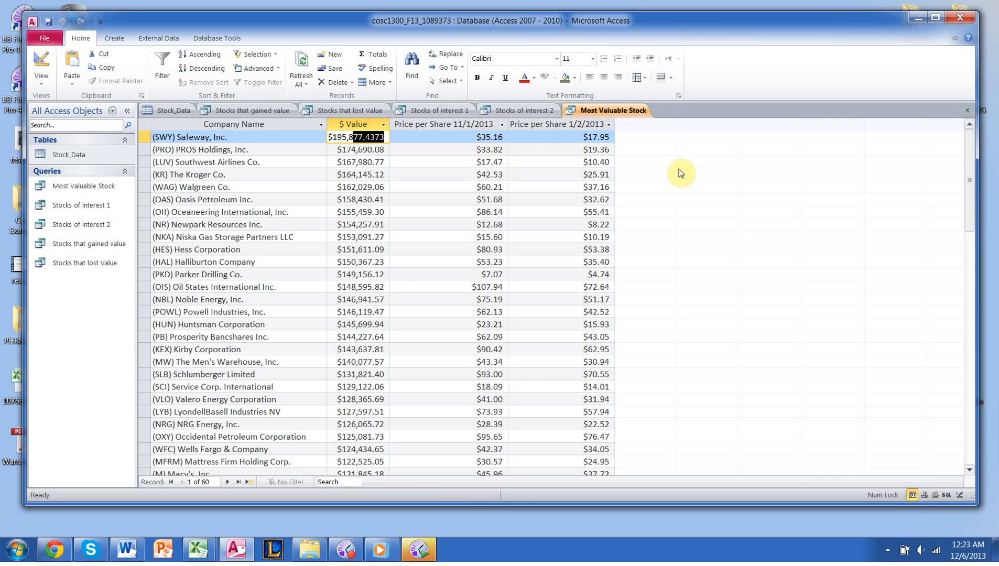
left_click(711, 169)
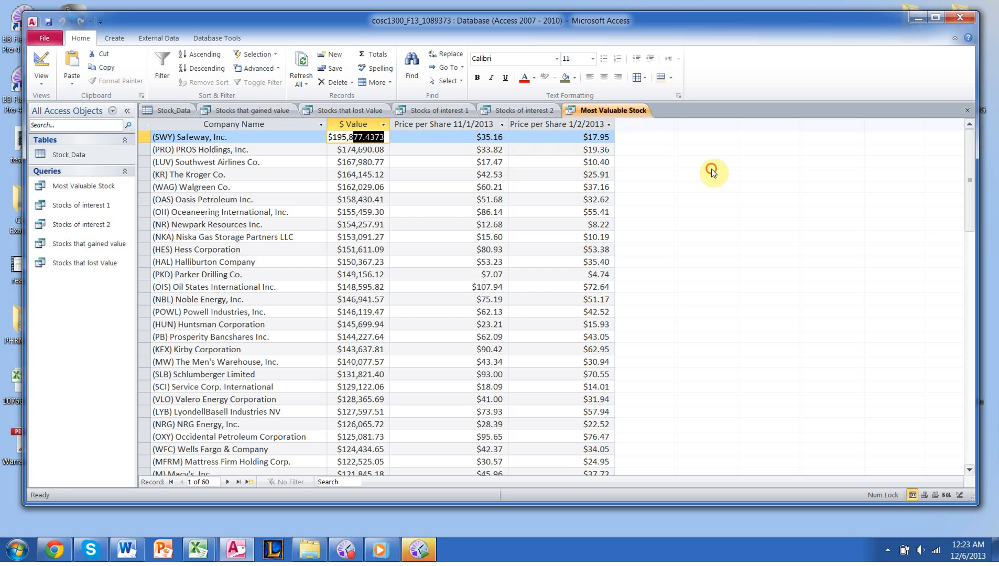
left_click(574, 163)
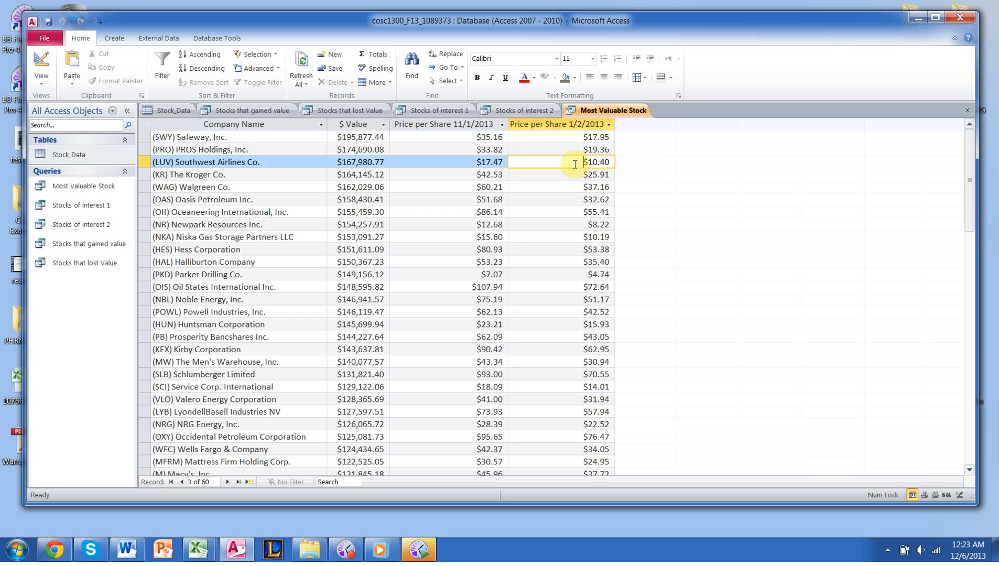
left_click(654, 194)
left_click(481, 202)
left_click_drag(200, 155, 201, 163)
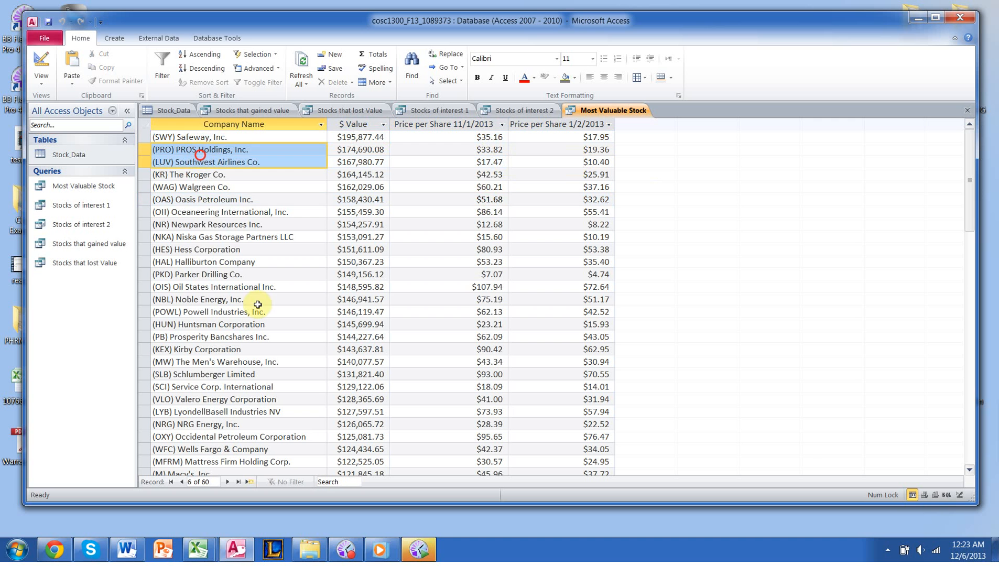
left_click_drag(258, 304, 258, 306)
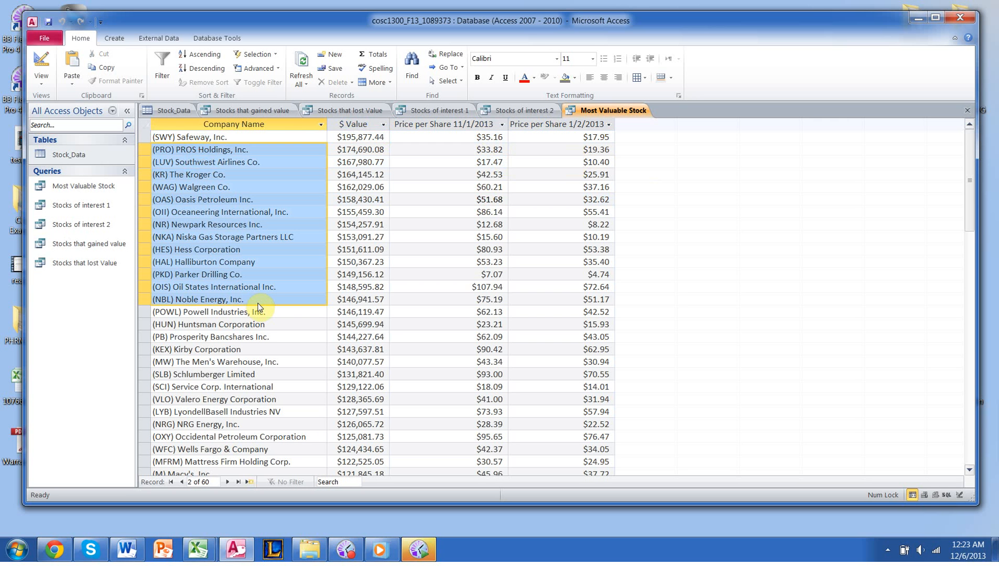
left_click(712, 164)
left_click(493, 163)
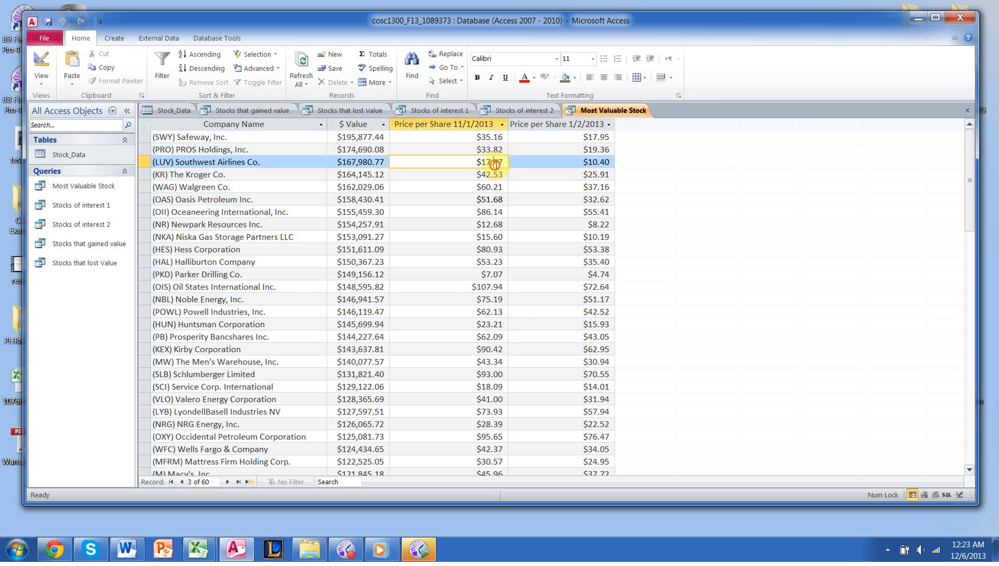
left_click(43, 64)
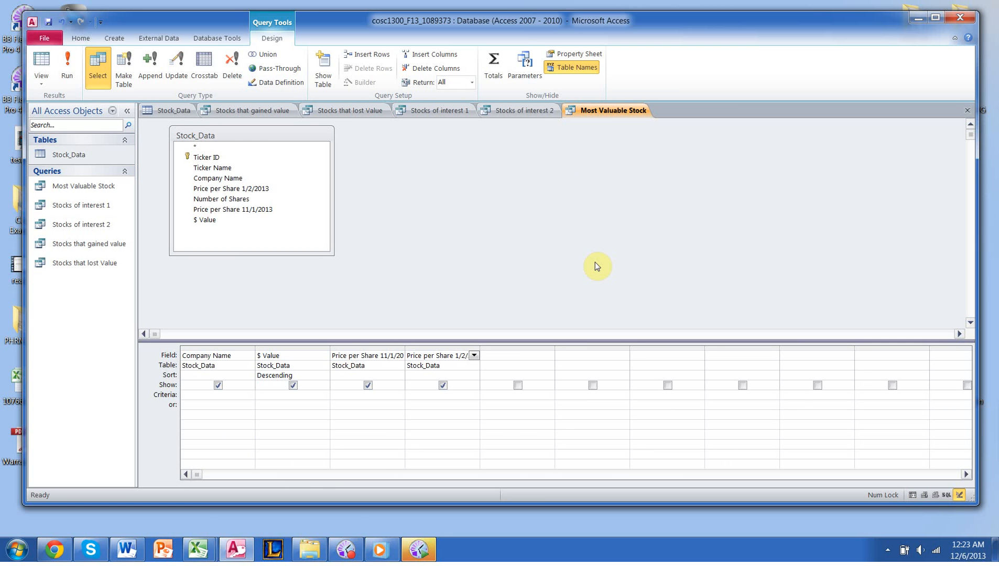
- Try to reorder the price columns by removing Price per Share 1/2/2013 from the query and adding it again
left_click(414, 69)
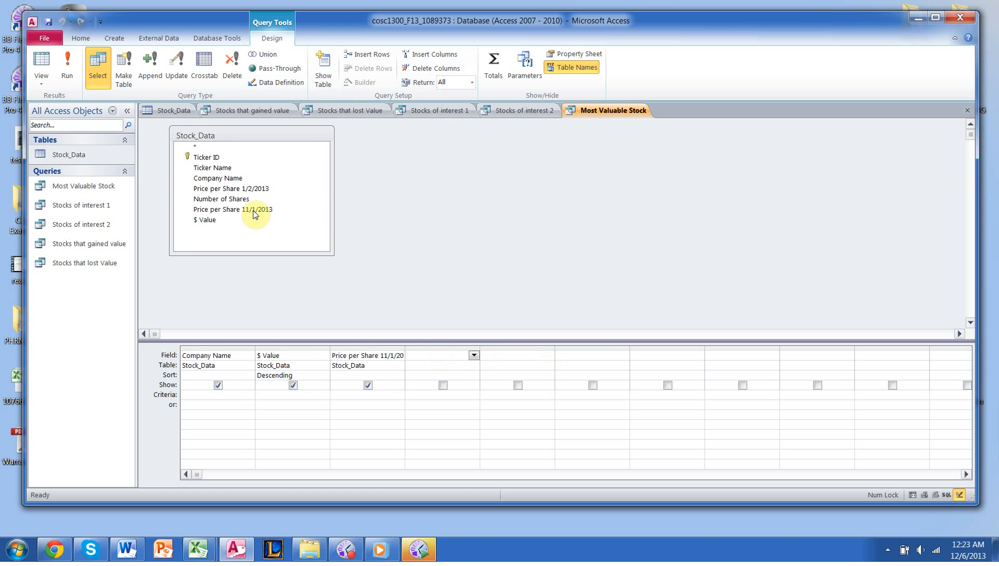
left_click_drag(253, 214, 416, 339)
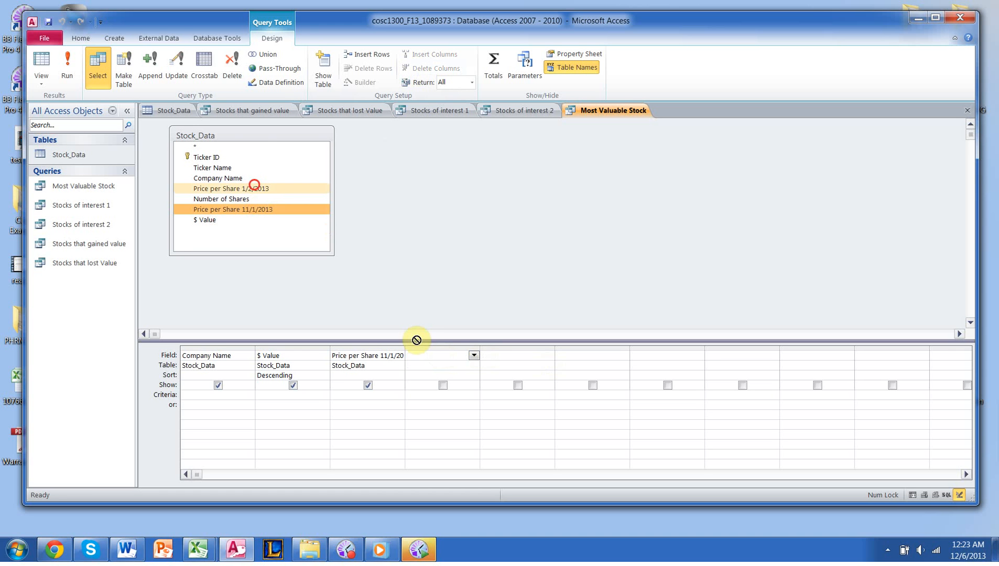
left_click(254, 187)
left_click_drag(439, 249, 474, 357)
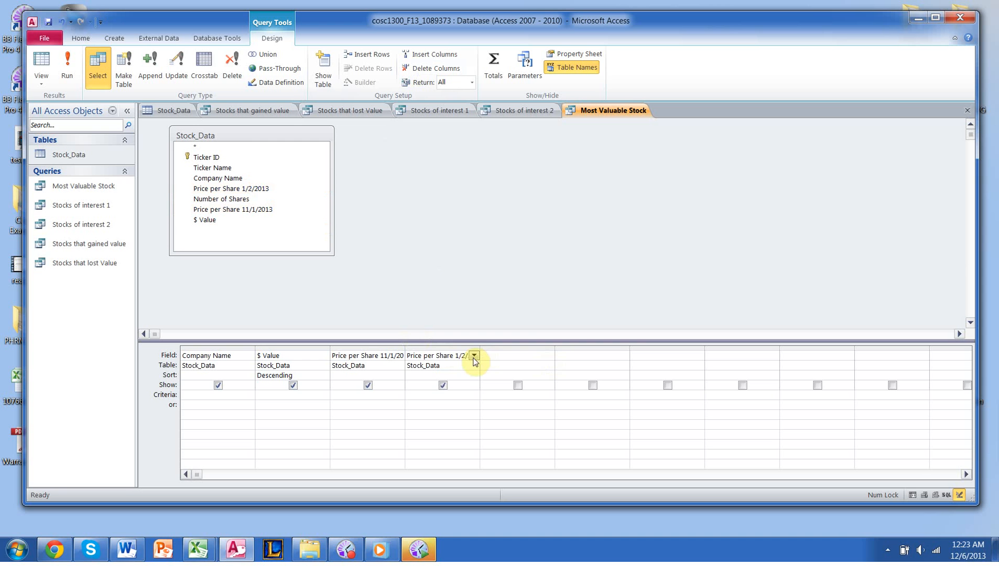
- Swap the two price fields in the query grid so Price per Share 1/2/2013 precedes Price per Share 11/1/2013
left_click(471, 356)
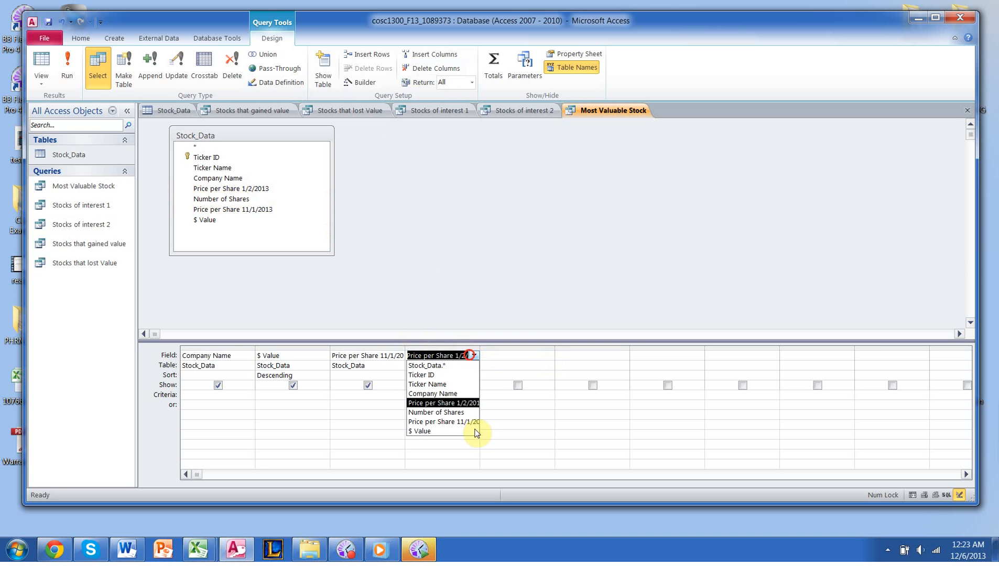
left_click(445, 422)
left_click(395, 357)
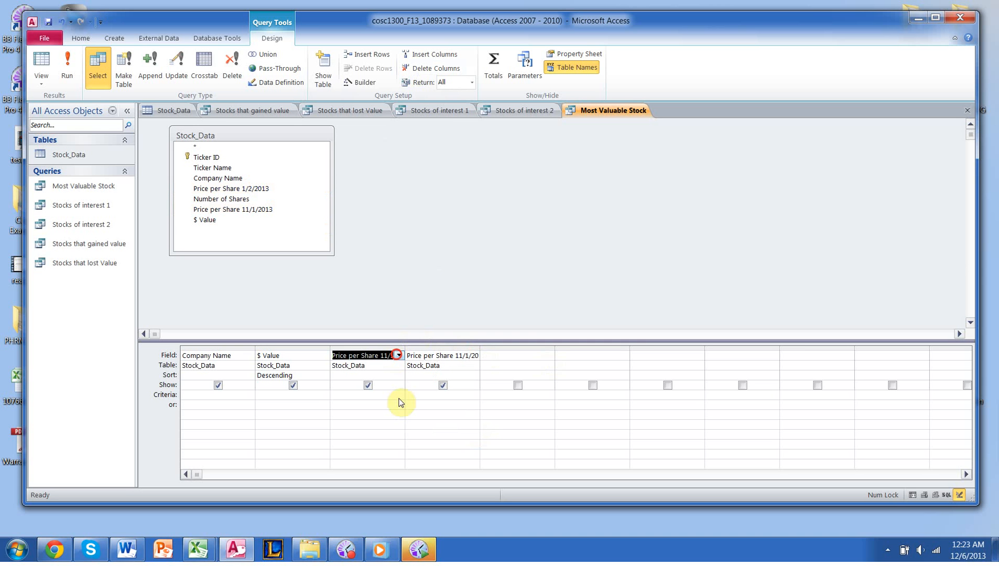
left_click(401, 403)
left_click(442, 295)
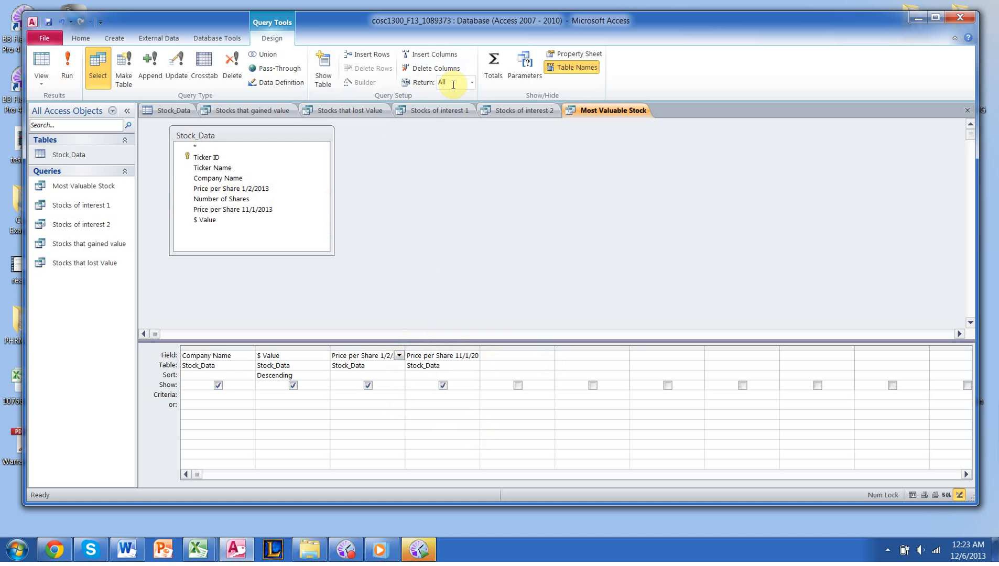
- Limit the query to the top 5 records, run it to view the output, and return to the design
left_click(425, 84)
left_click(453, 83)
left_click(472, 84)
left_click(457, 96)
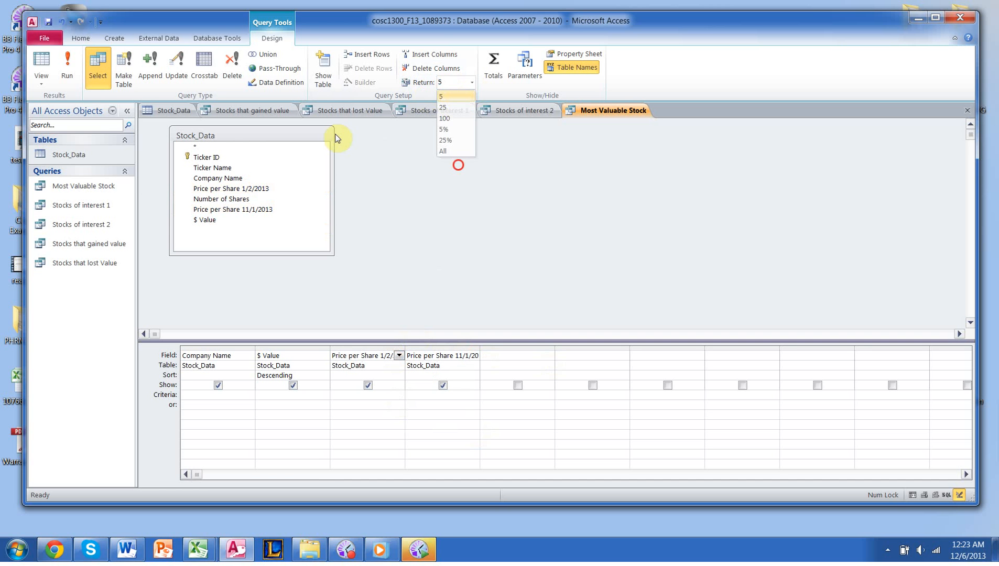
left_click(72, 72)
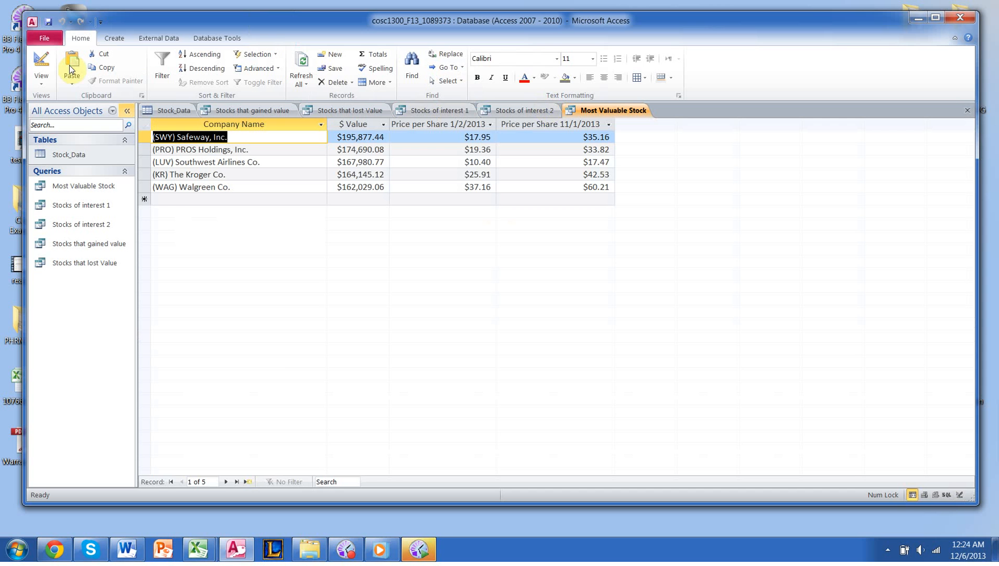
left_click(46, 73)
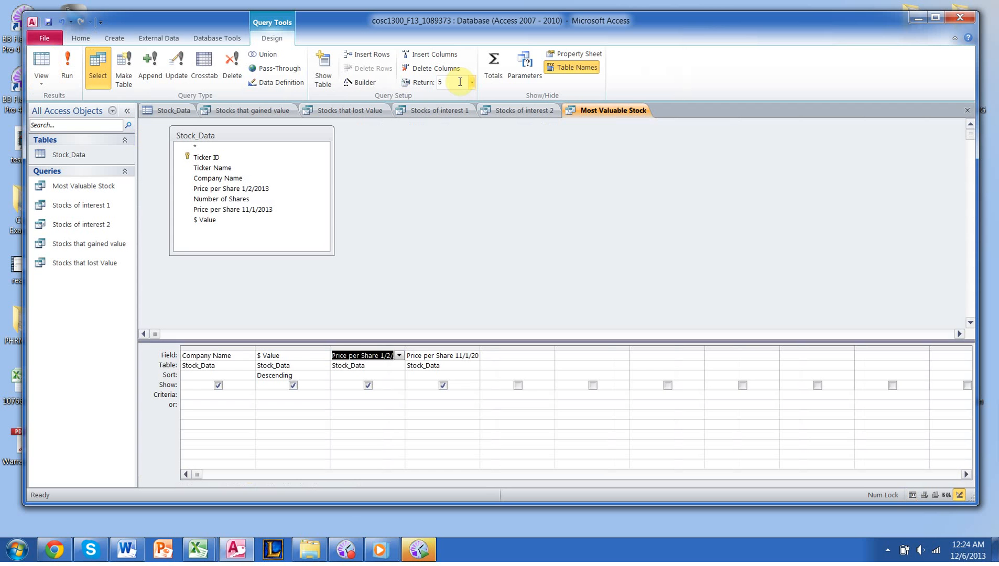
- Set the query to return only the top 1 record
left_click(460, 82)
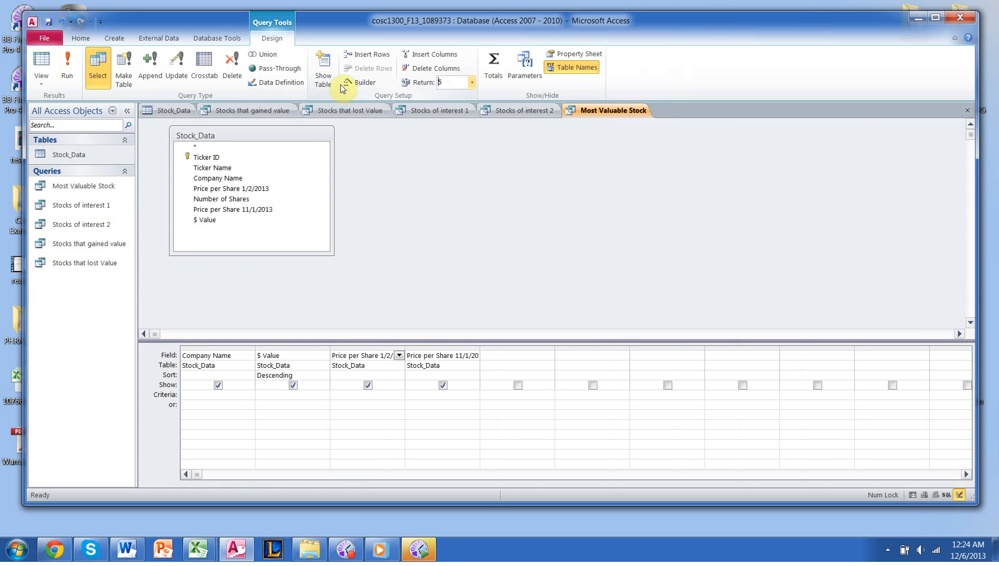
key("Delete")
type("1")
key("Delete")
key("Return")
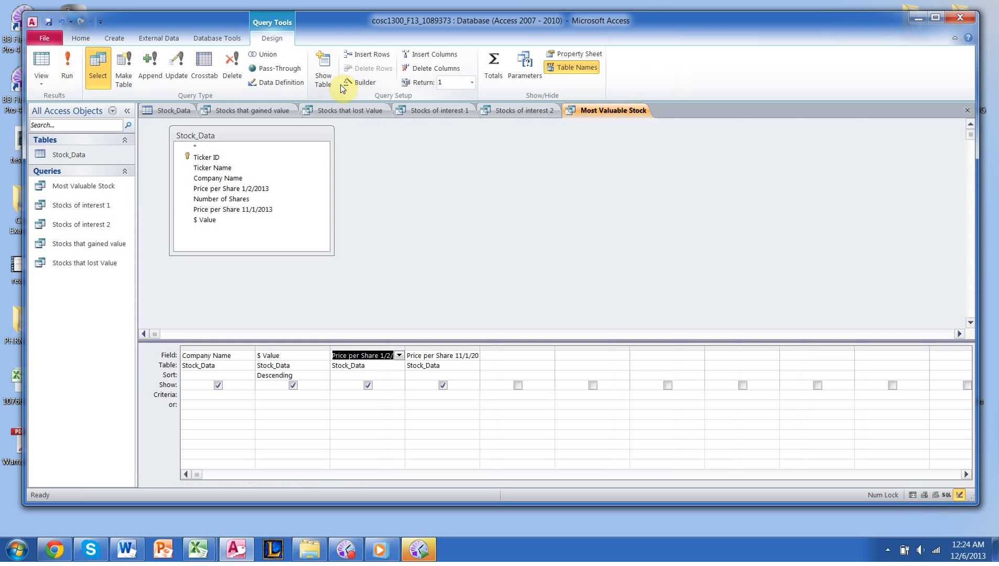
left_click(481, 206)
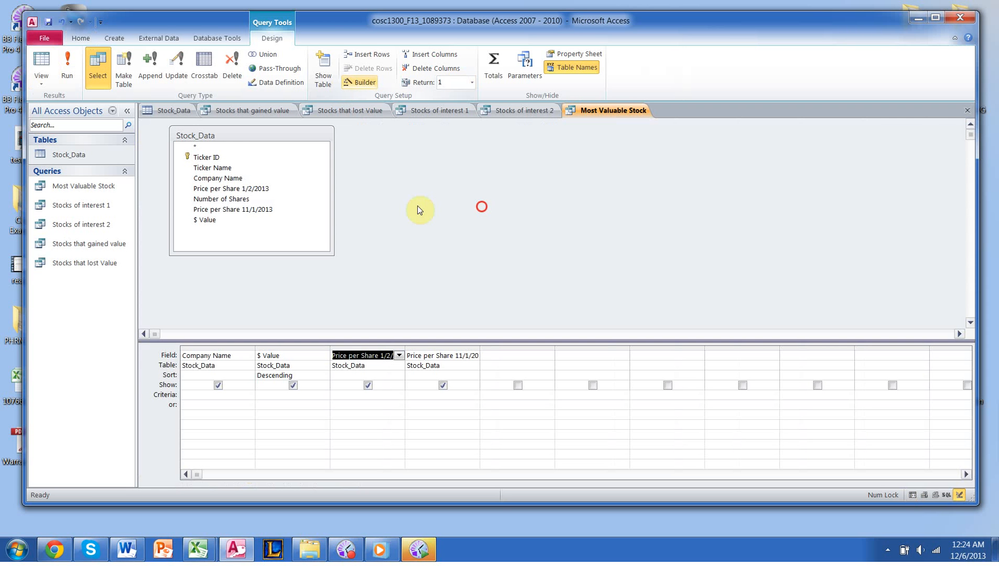
- Run the Most Valuable Stock query to check its output, and reopen its design
left_click(74, 62)
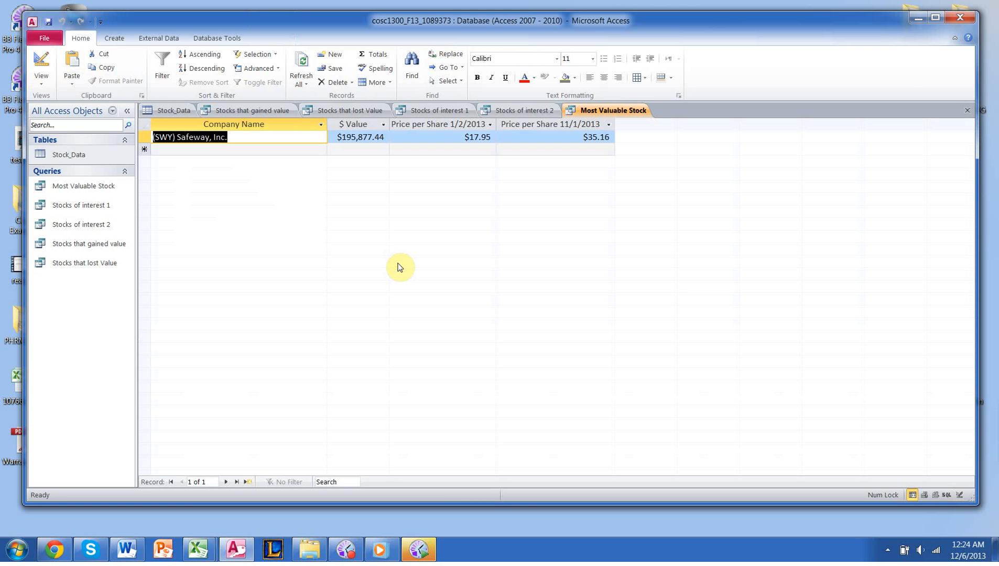
left_click(435, 213)
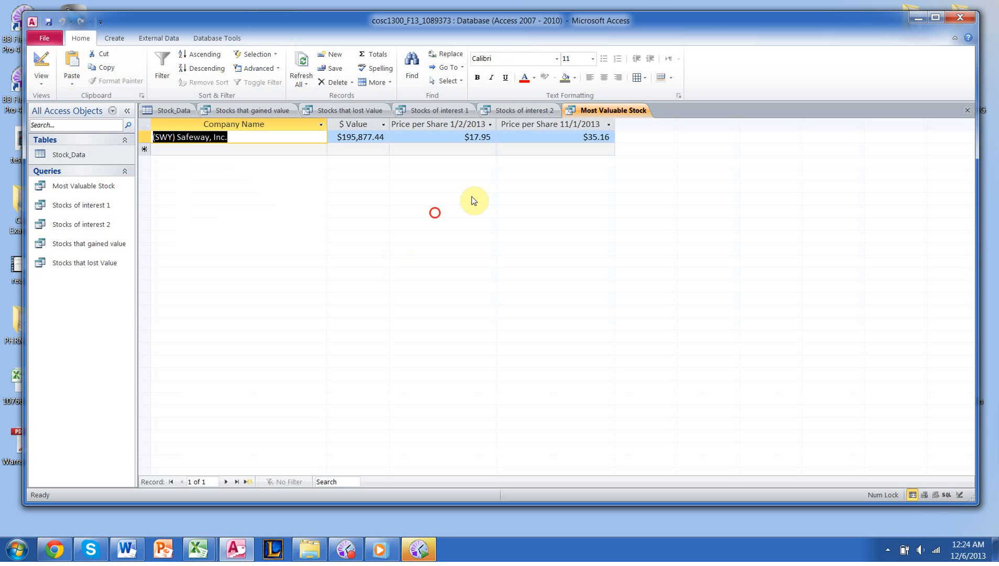
left_click(33, 71)
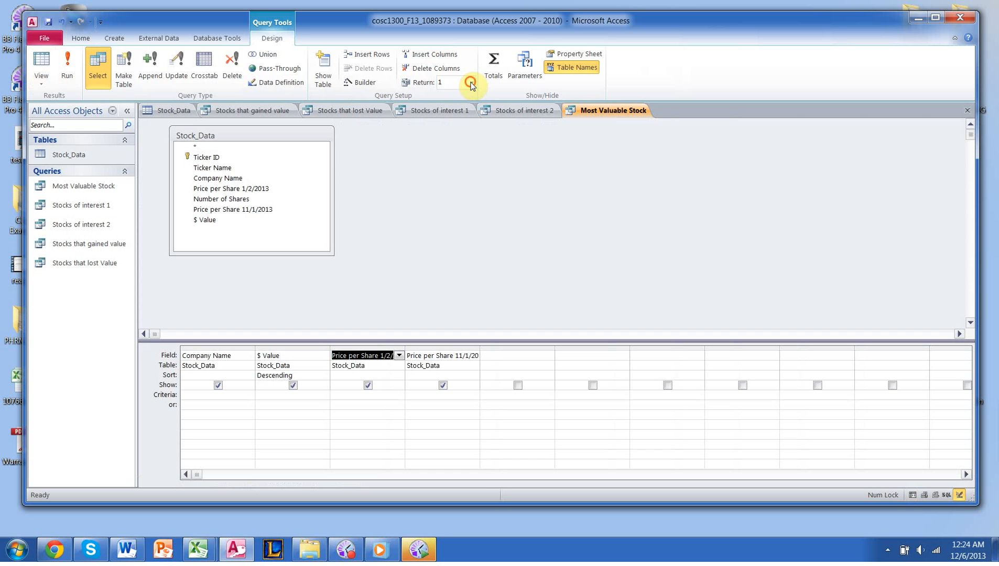
- Set the query to return all records and run it to show the full Most Valuable Stock datasheet
left_click(471, 83)
left_click(482, 182)
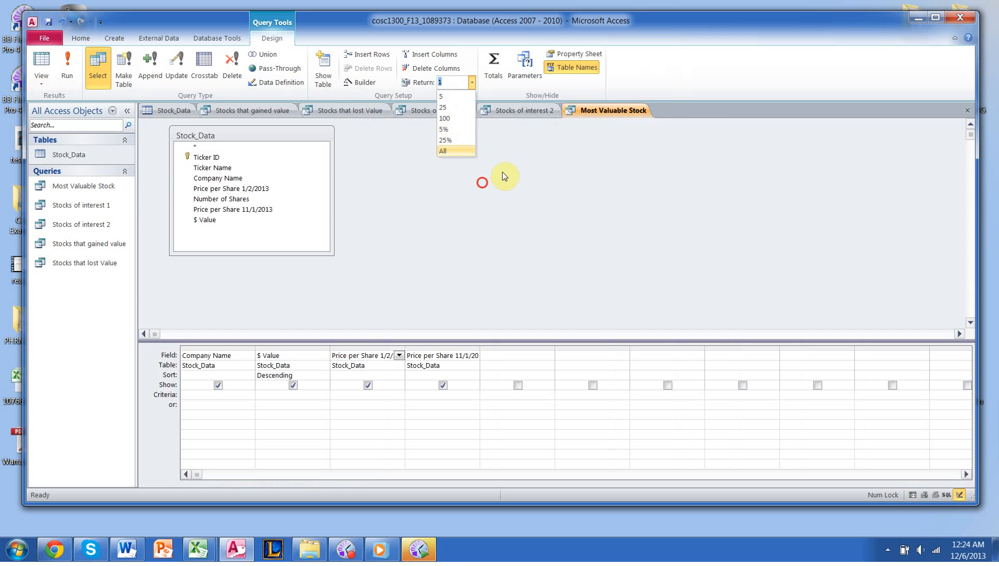
left_click(64, 72)
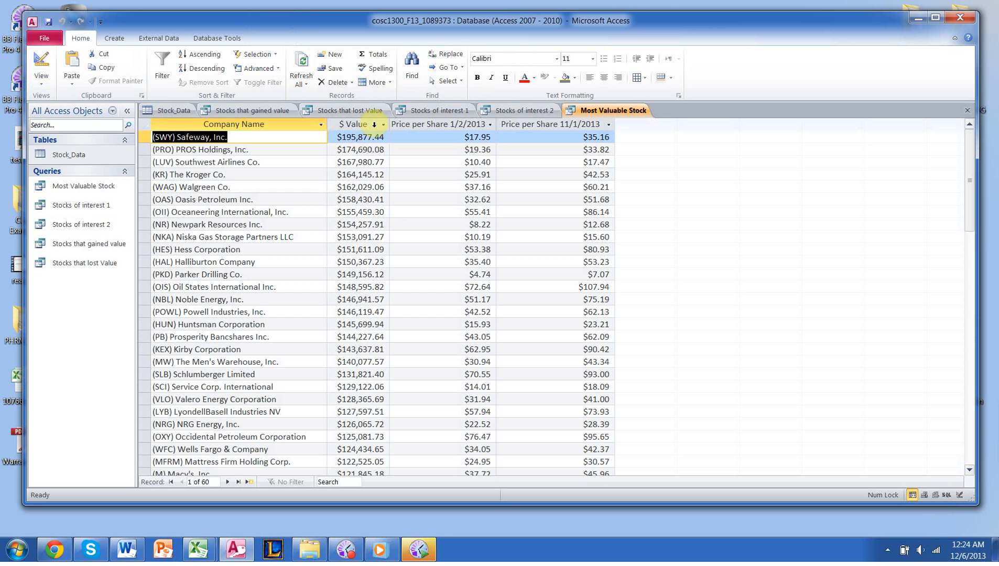
- Try to filter the $ Value column with a number filter for values equal to 195877.44
left_click(382, 124)
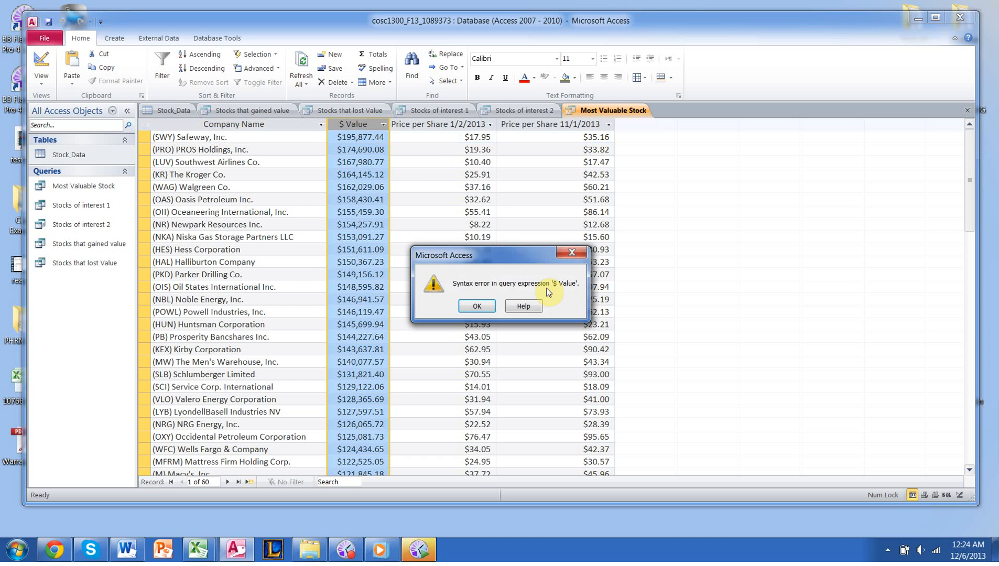
left_click(484, 303)
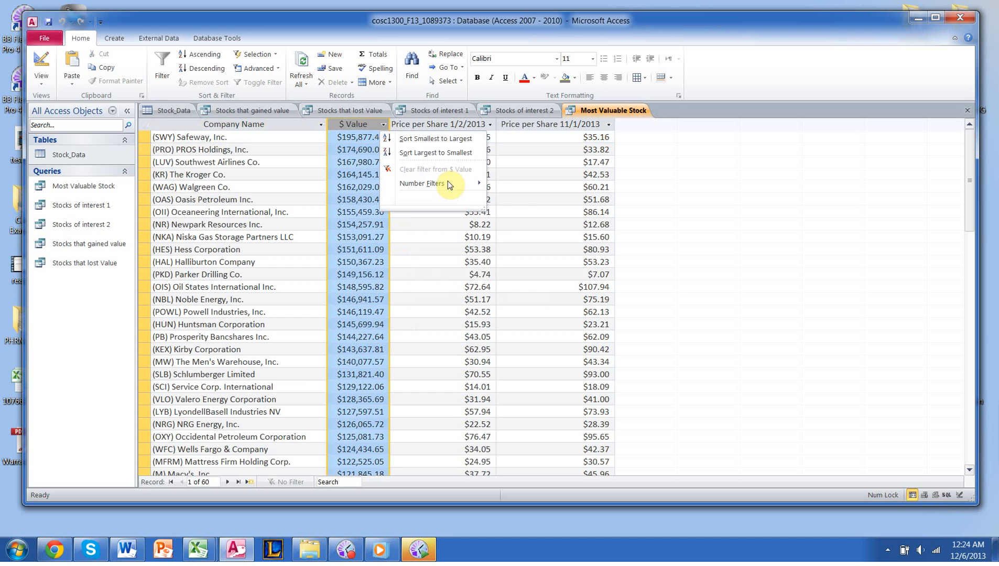
mouse_move(449, 185)
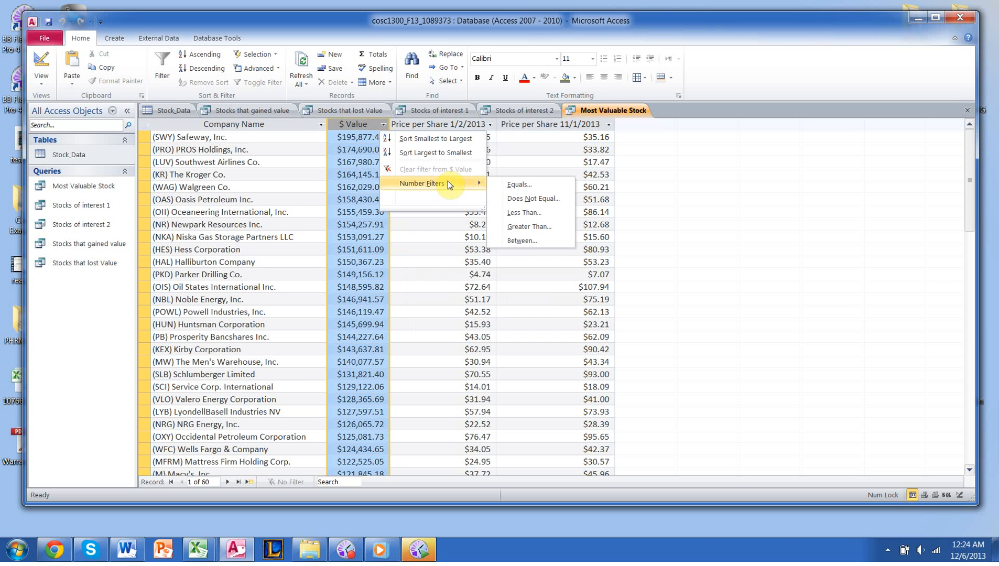
left_click(520, 185)
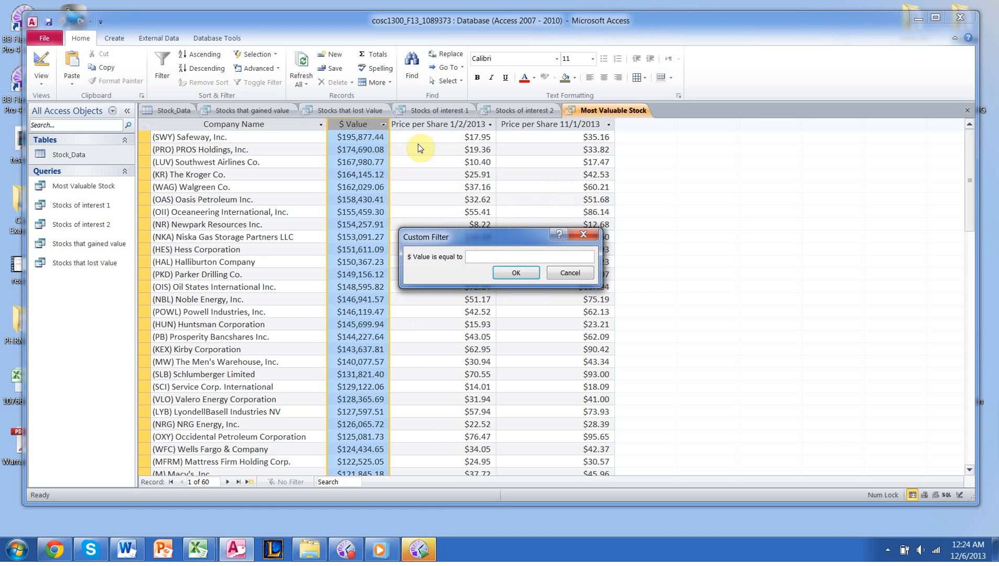
type("195877.44")
key("Return")
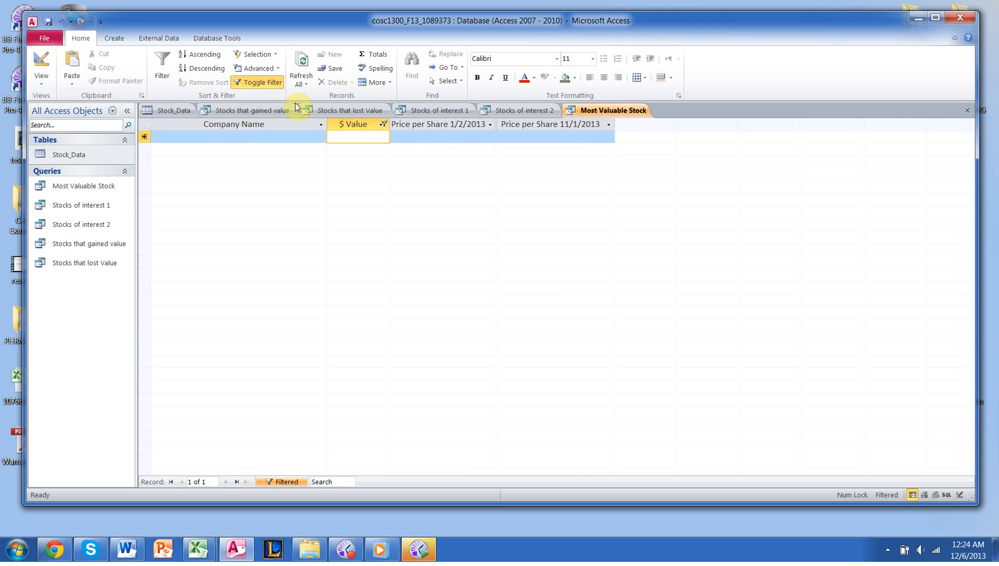
- Try to replace the equals condition on the $ Value column with a Greater Than number filter
left_click(385, 125)
left_click(469, 305)
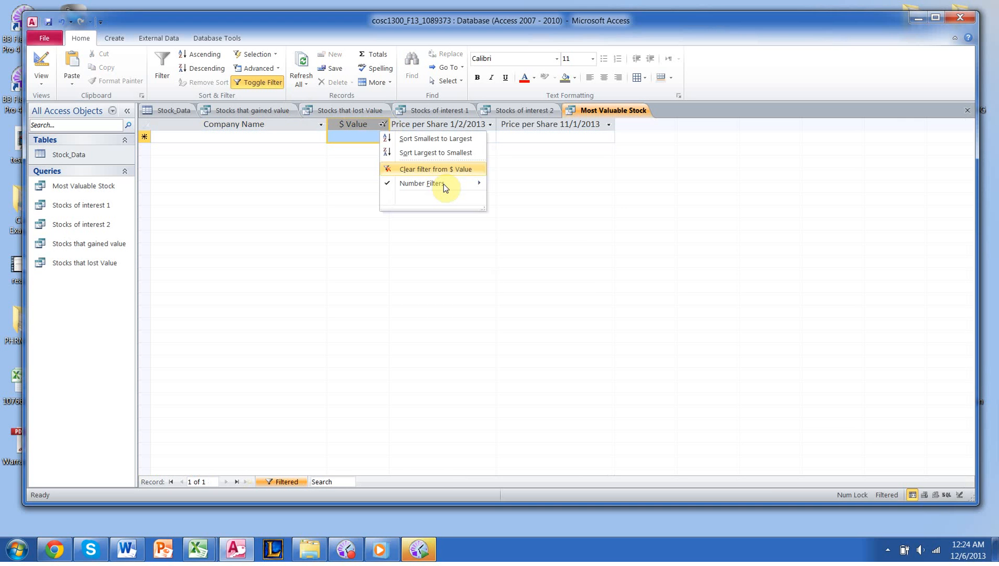
mouse_move(443, 186)
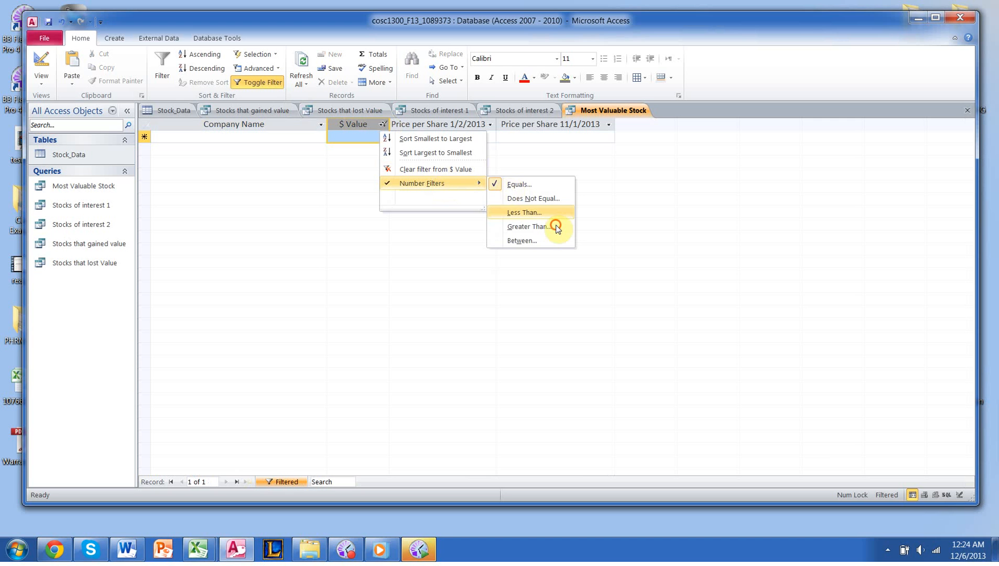
left_click(528, 226)
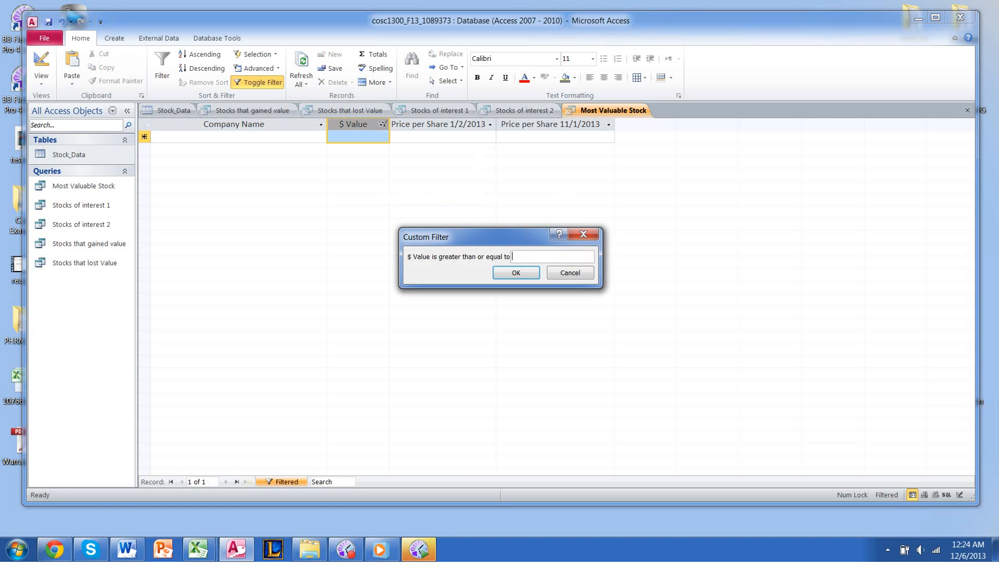
type("195")
left_click(579, 255)
type("00")
key("Return")
left_click(378, 187)
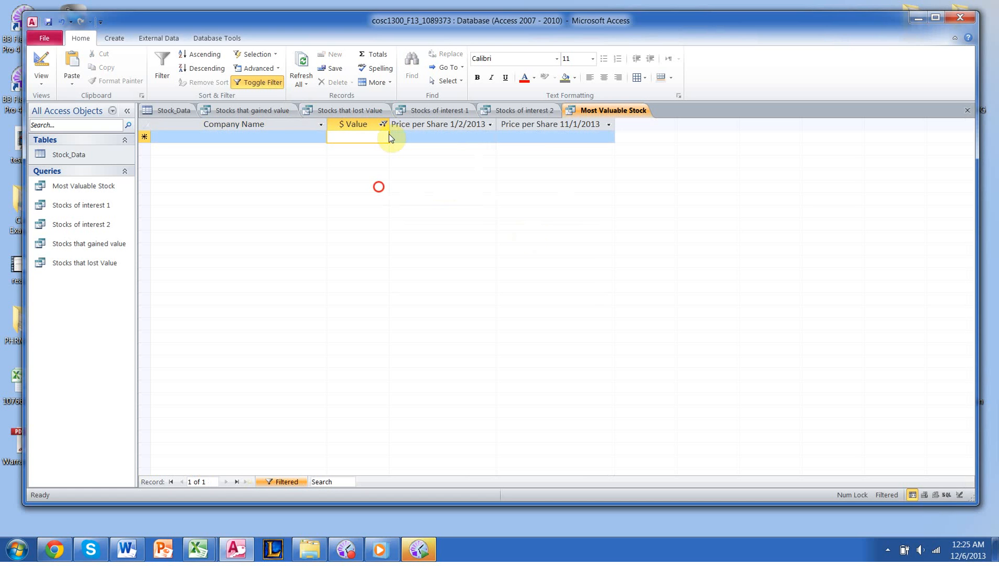
- Clear the number filter from the $ Value column
left_click(387, 122)
left_click(490, 305)
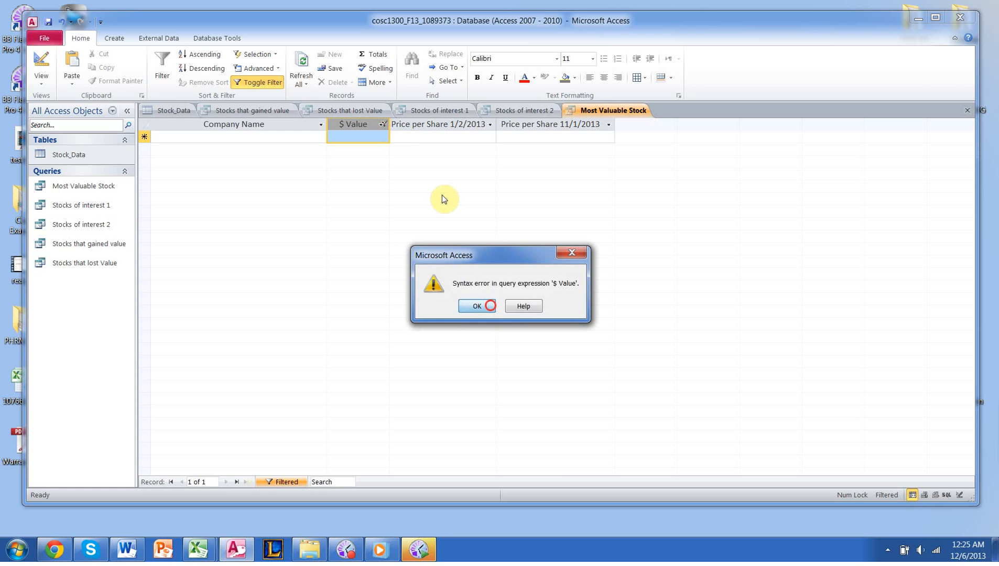
left_click(433, 172)
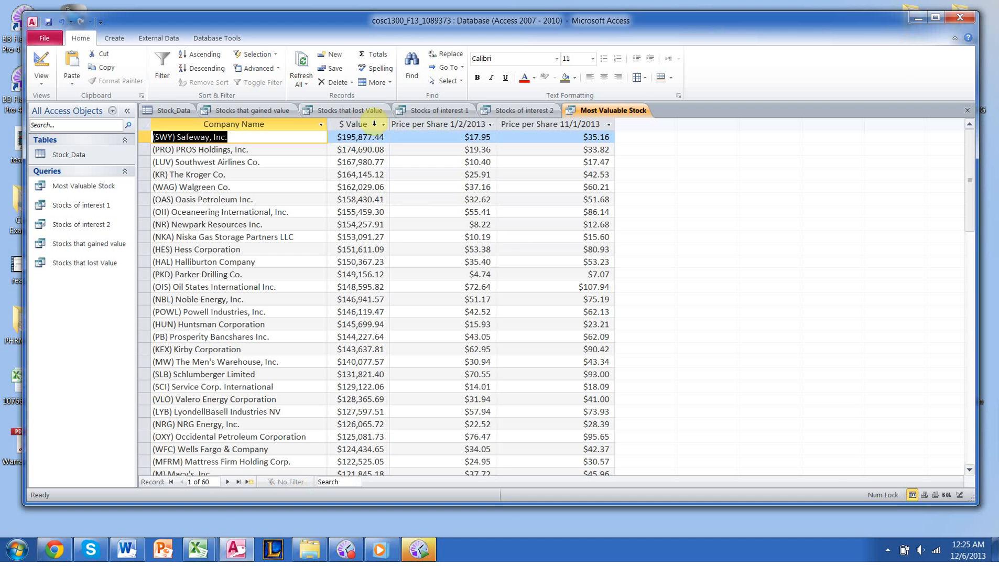
left_click(383, 123)
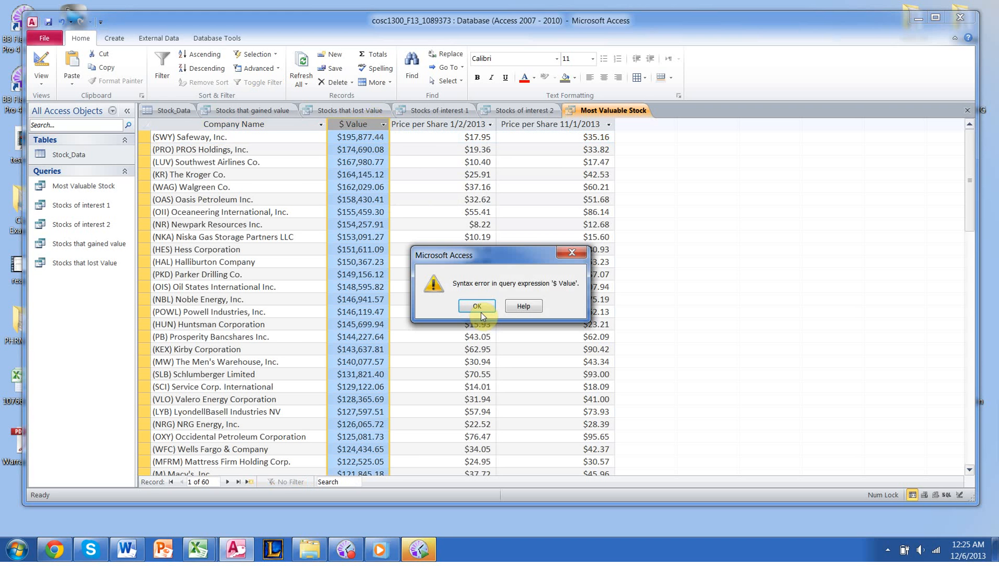
left_click(478, 308)
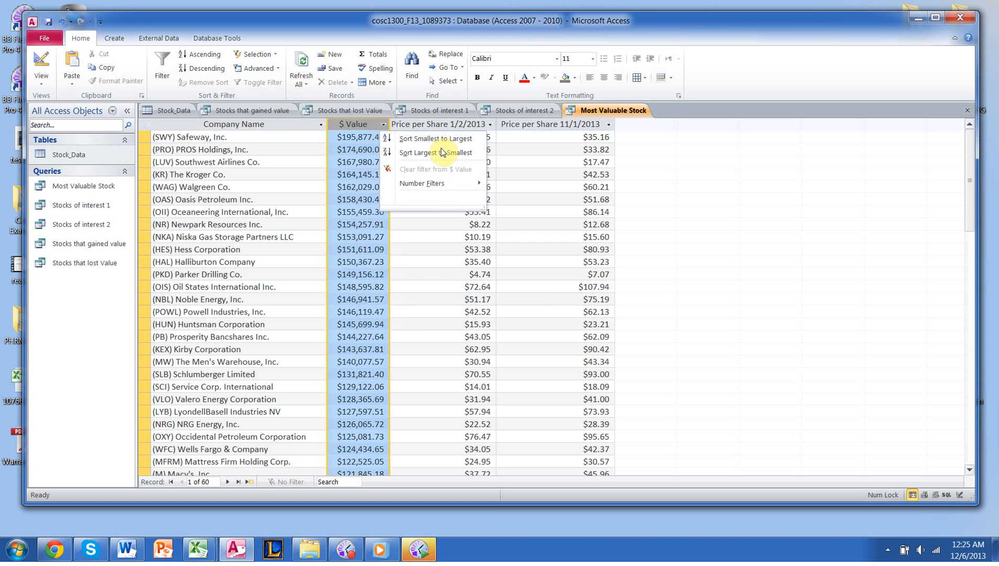
left_click(457, 188)
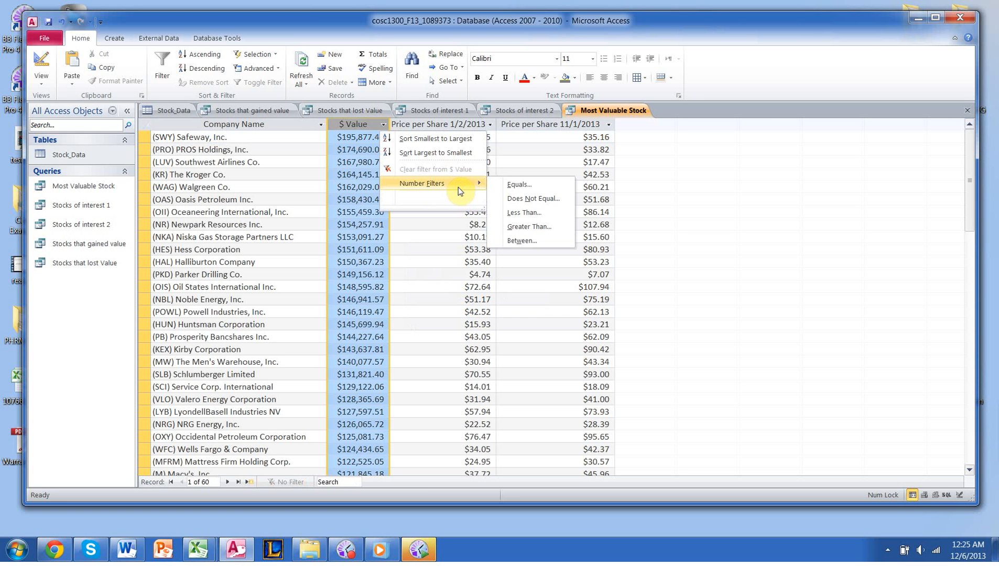
left_click(448, 300)
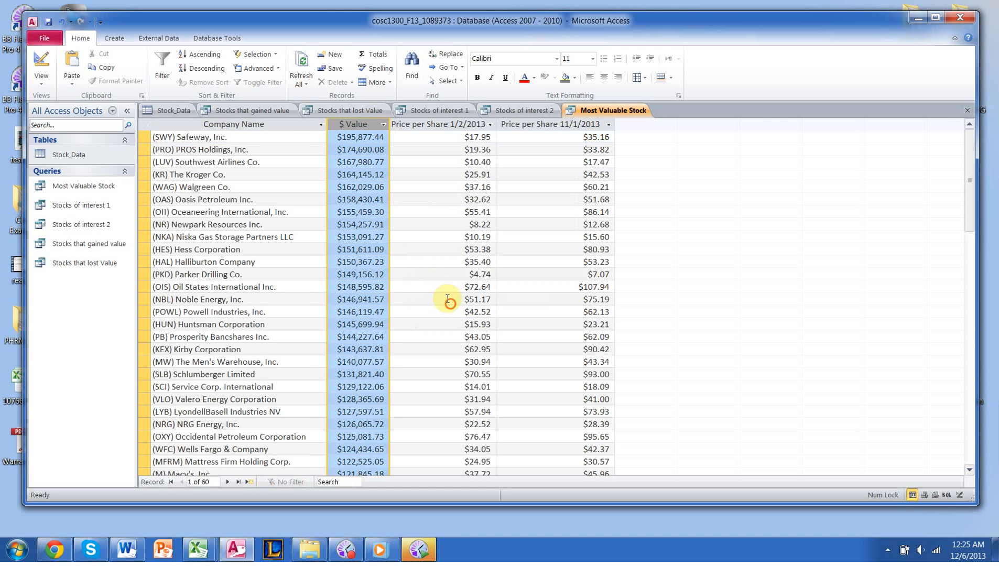
left_click(448, 300)
left_click(397, 249)
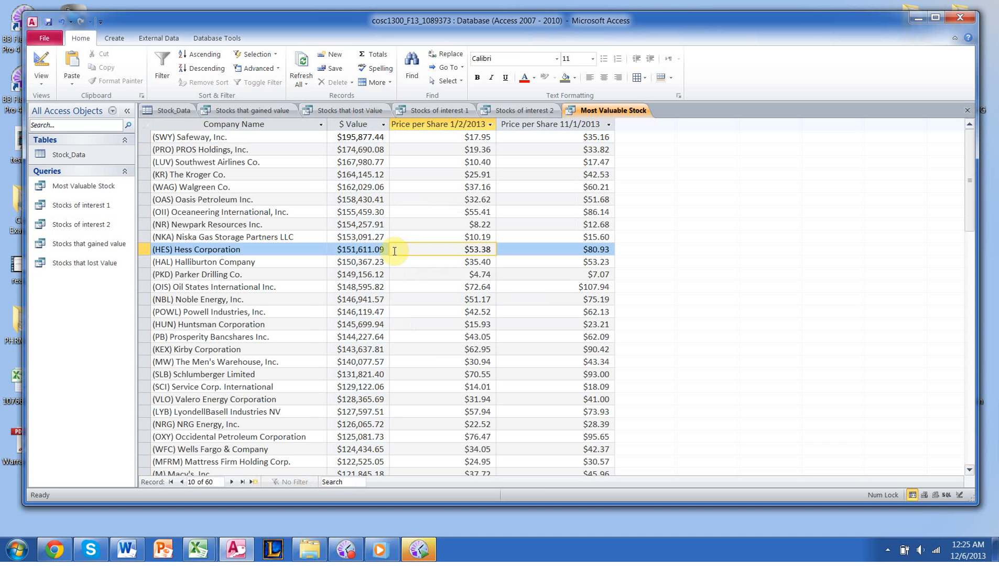
left_click(362, 178)
- Try a Does Not Equal number filter on the $ Value column, and toggle the filter off
left_click(381, 127)
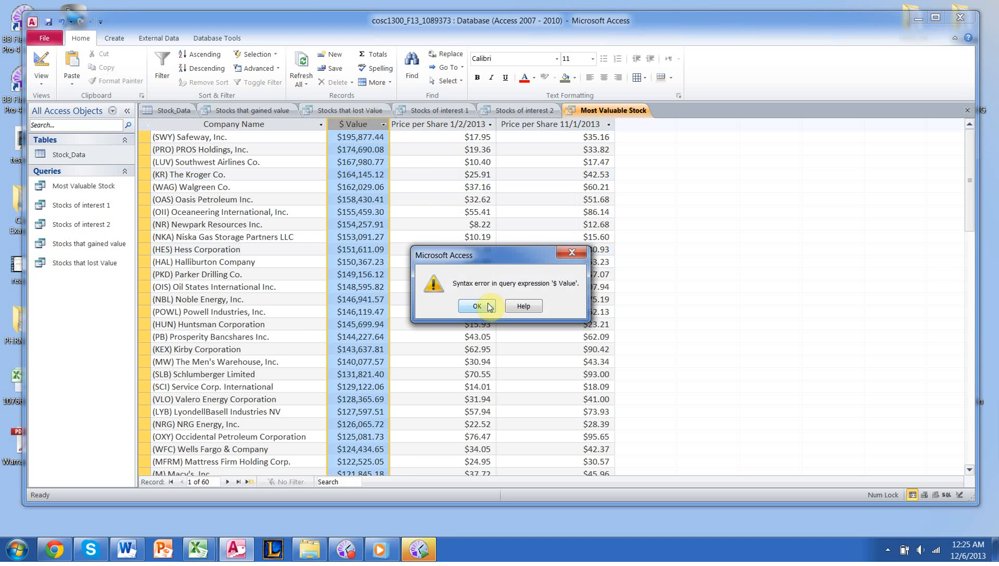
left_click(487, 306)
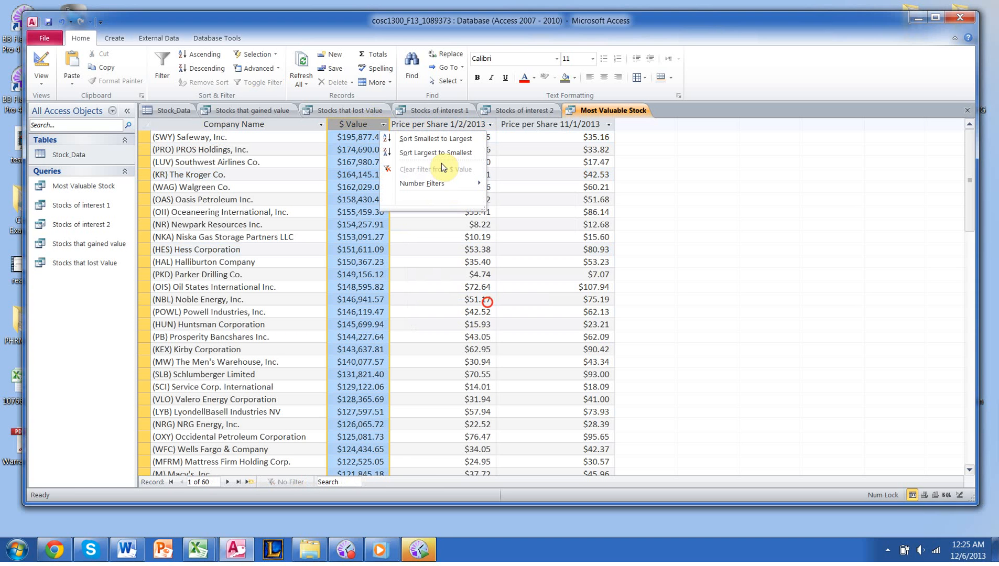
left_click(450, 181)
left_click(523, 200)
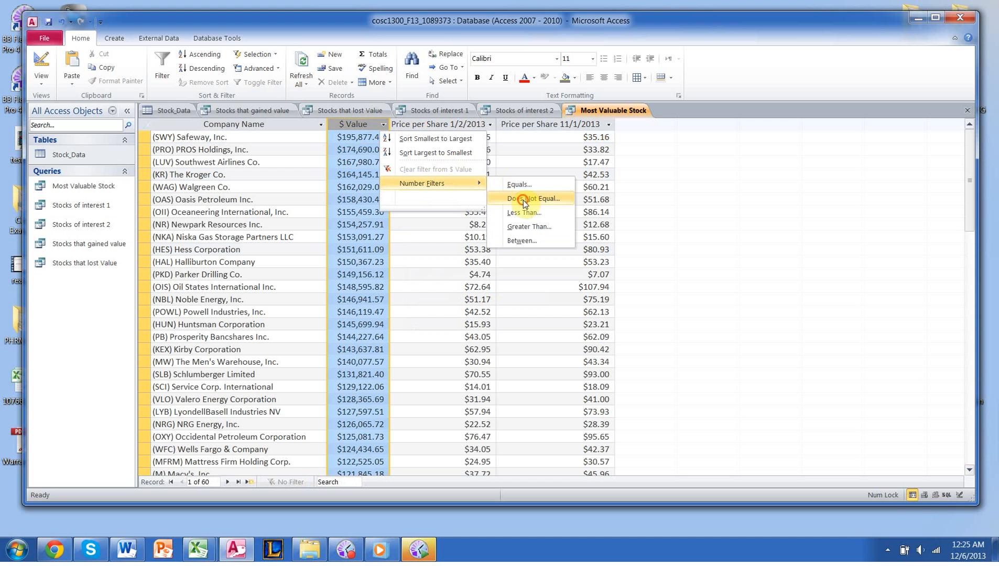
left_click(525, 201)
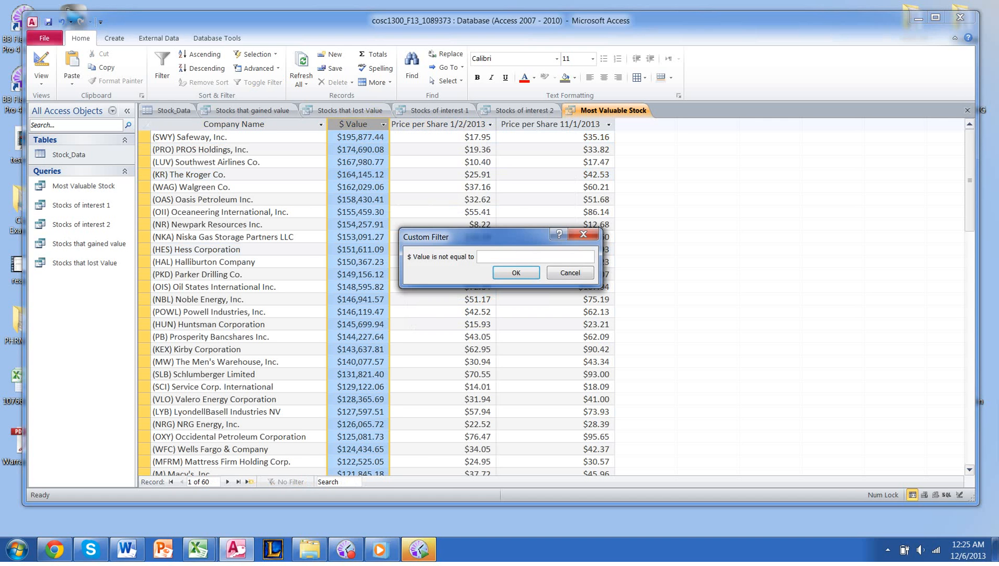
left_click(515, 273)
left_click(247, 82)
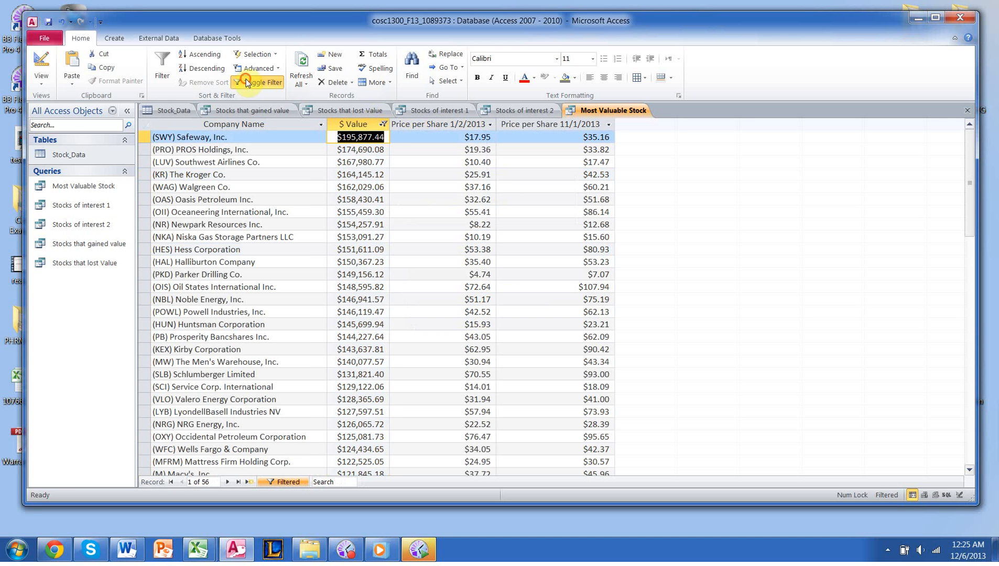
- Filter the $ Value column to values greater than or equal to 100000
left_click(384, 127)
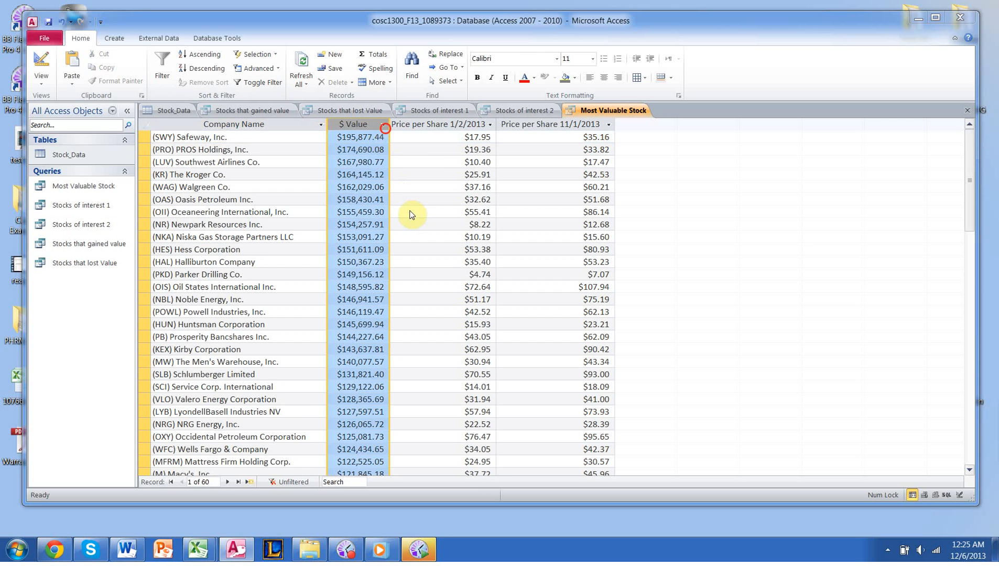
left_click(478, 300)
left_click(447, 182)
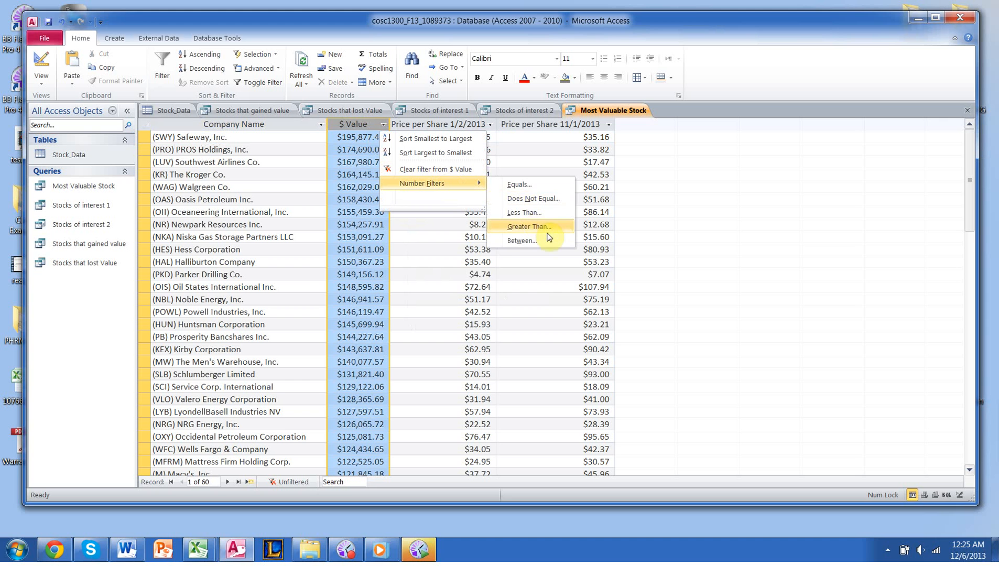
left_click(544, 226)
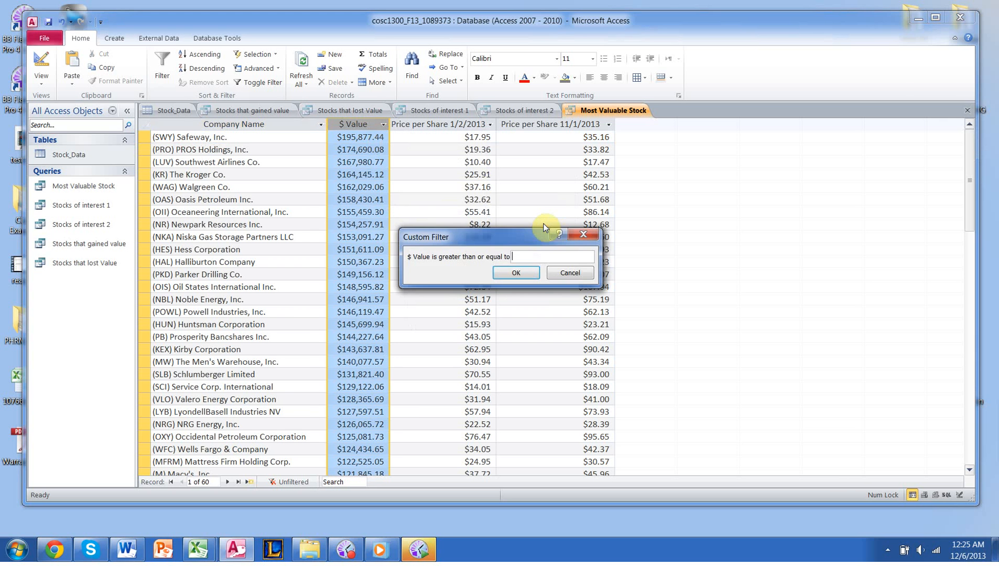
type("100000")
key("Return")
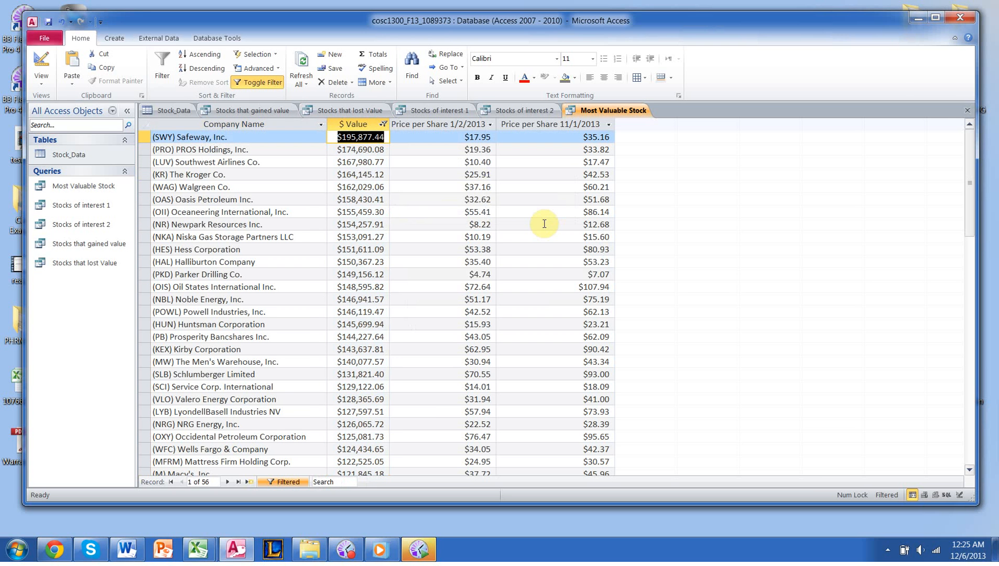
- Clear the Greater Than filter from the $ Value column
left_click(384, 121)
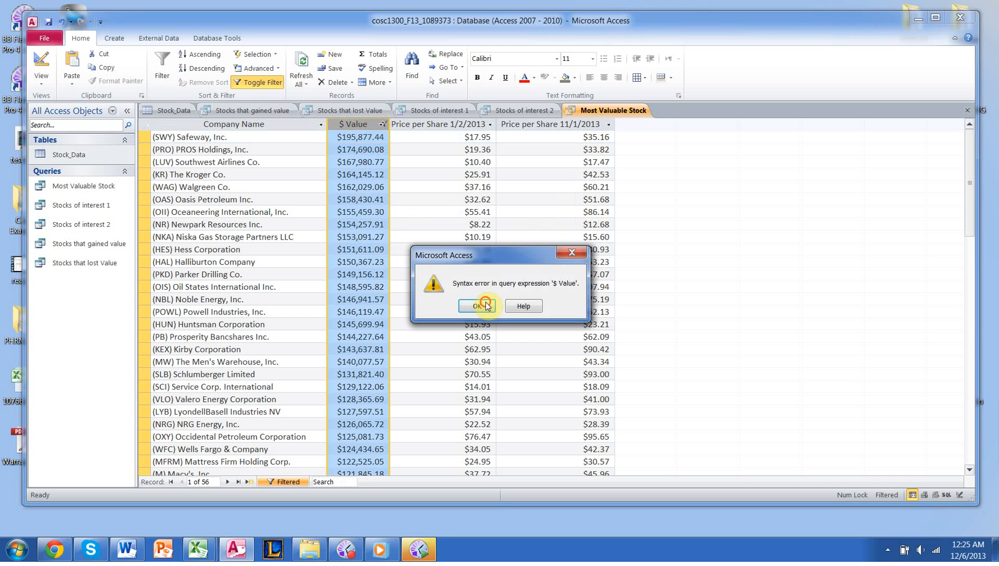
left_click(477, 306)
left_click(422, 173)
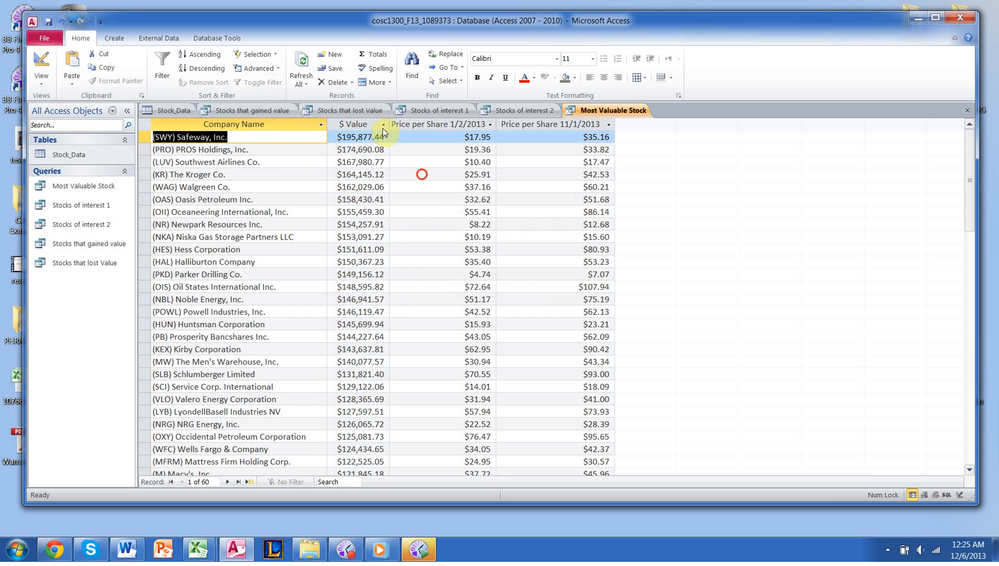
- Apply another Greater Than number filter with a new minimum to the $ Value column, and look through the filtered records
left_click(383, 124)
left_click(476, 306)
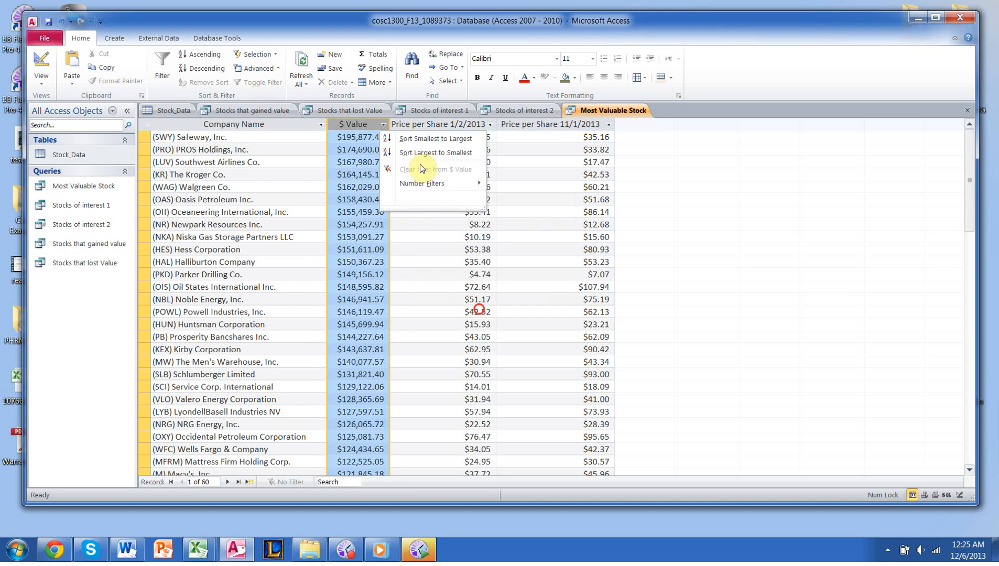
mouse_move(446, 183)
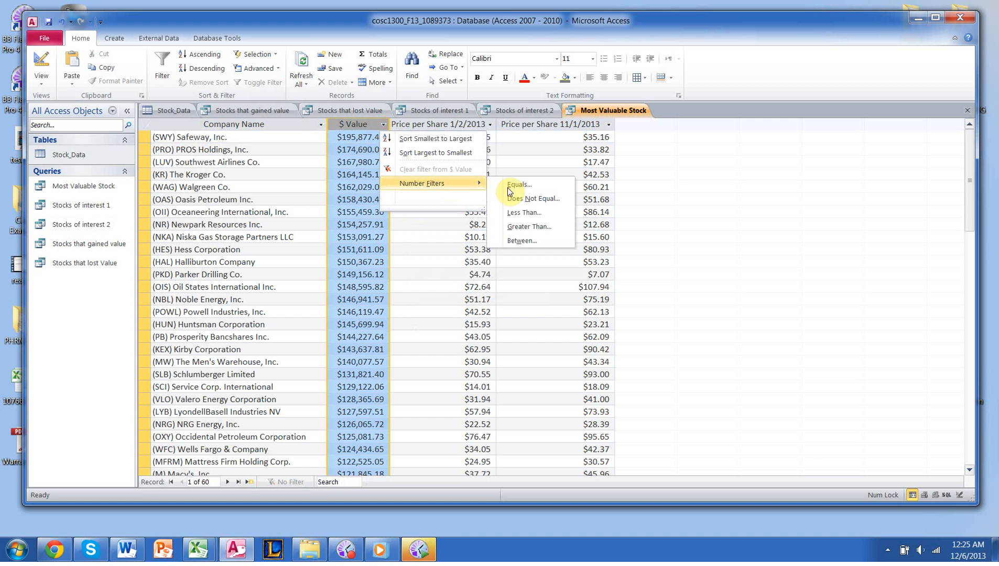
left_click(545, 227)
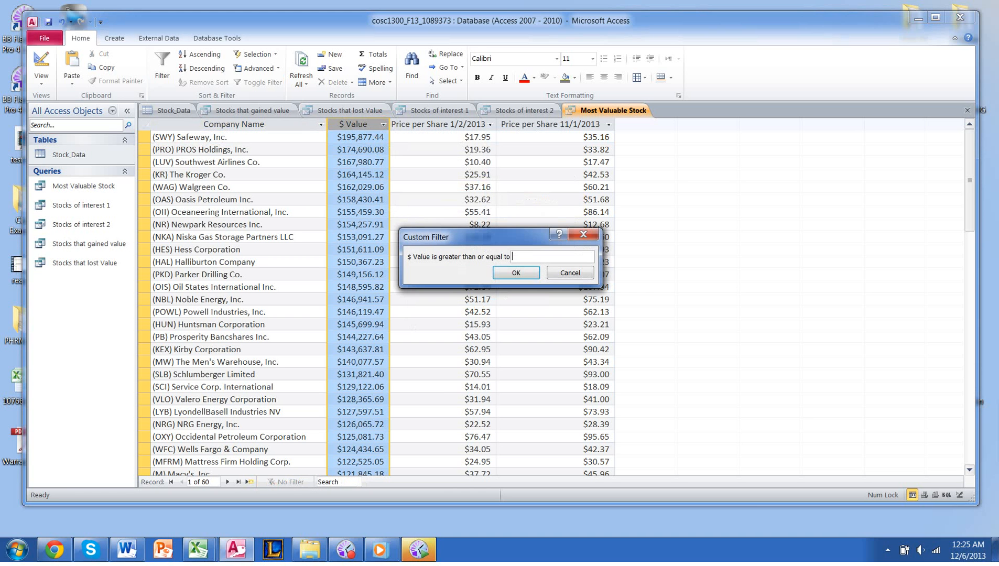
type("100")
type("00")
key("Return")
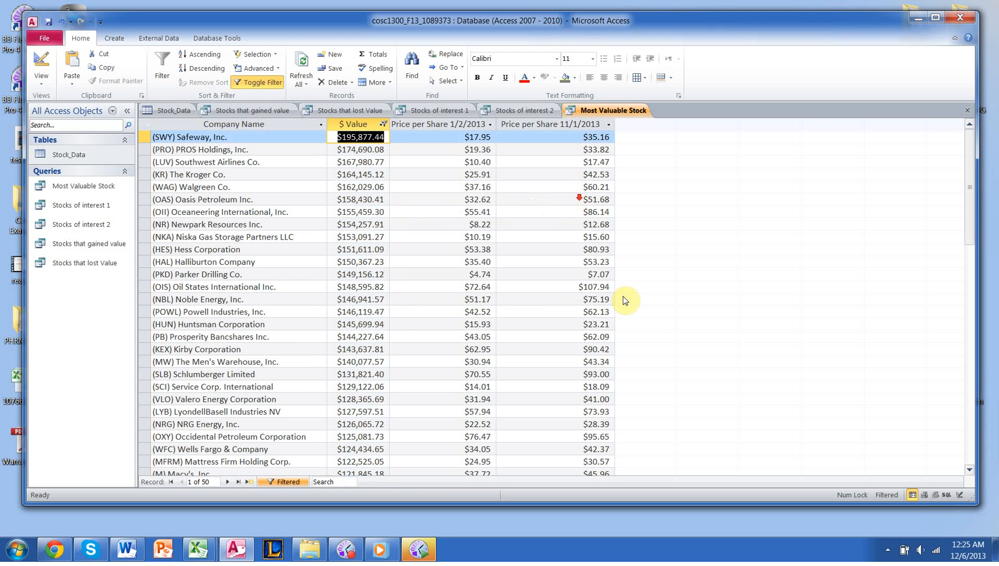
scroll(623, 300, "down", 9)
scroll(658, 318, "up", 9)
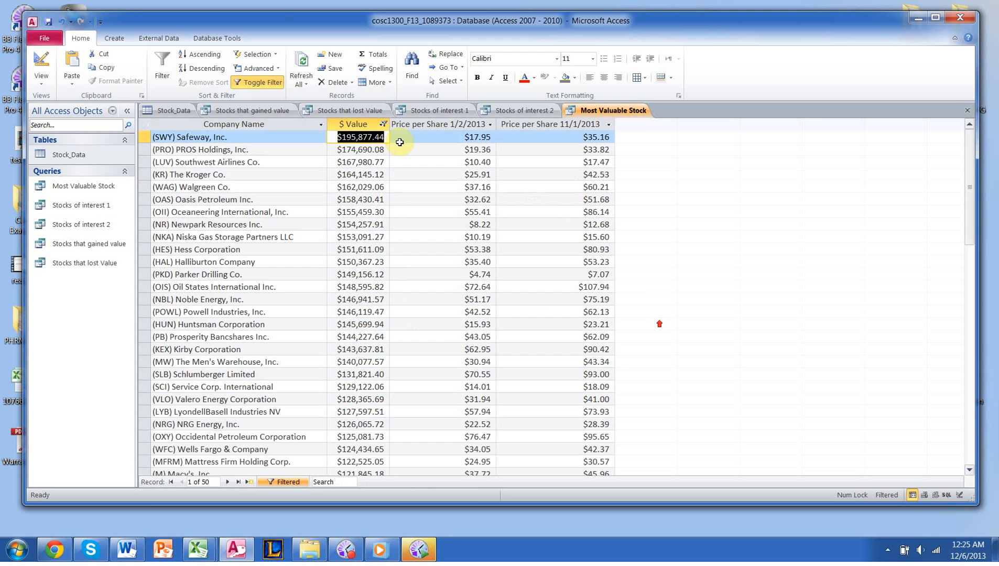
- Filter the $ Value column to values greater than or equal to 195000
left_click(381, 125)
left_click(479, 307)
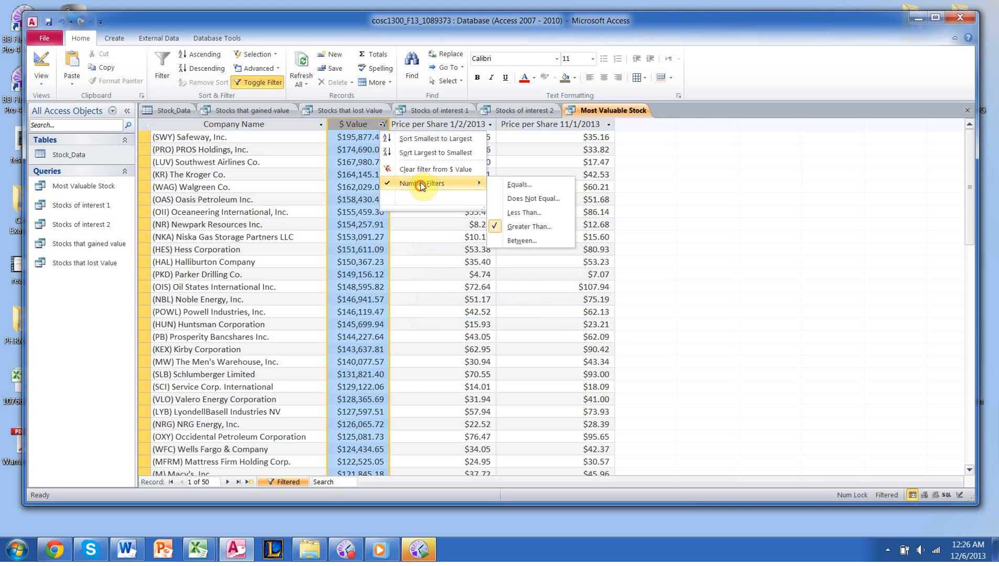
left_click(528, 227)
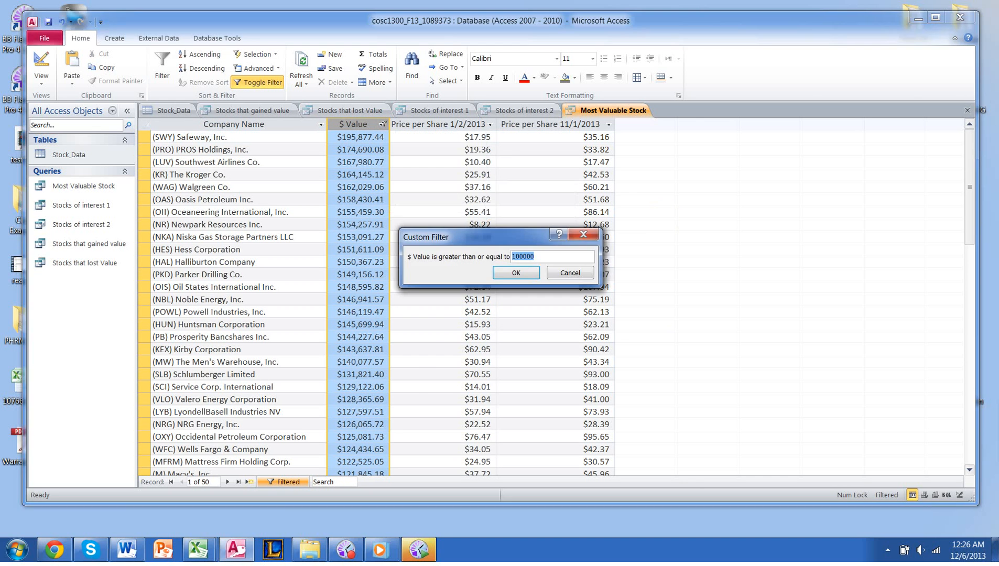
type("195000")
key("Return")
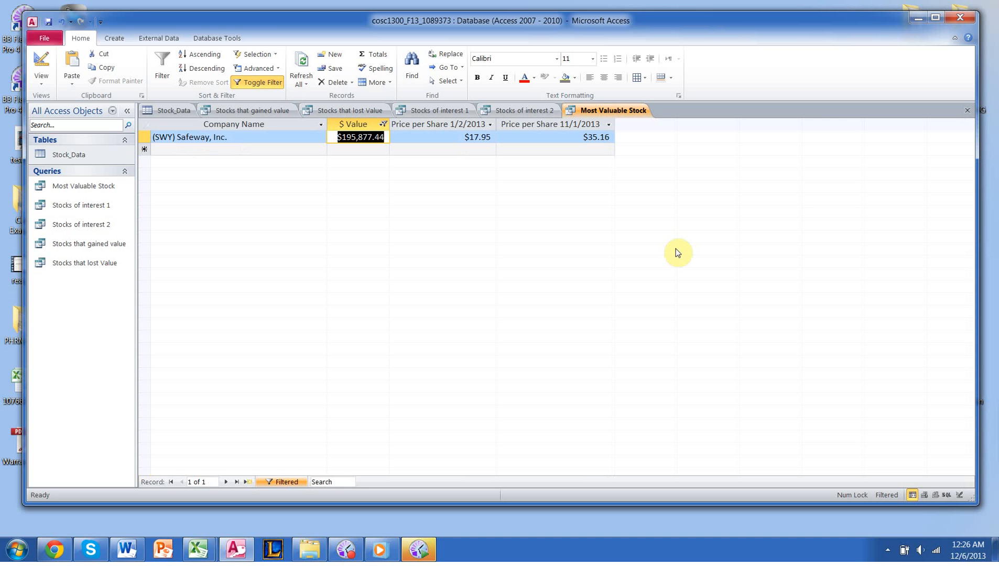
- Clear the number filter from the $ Value column, dismissing any error messages
left_click(380, 122)
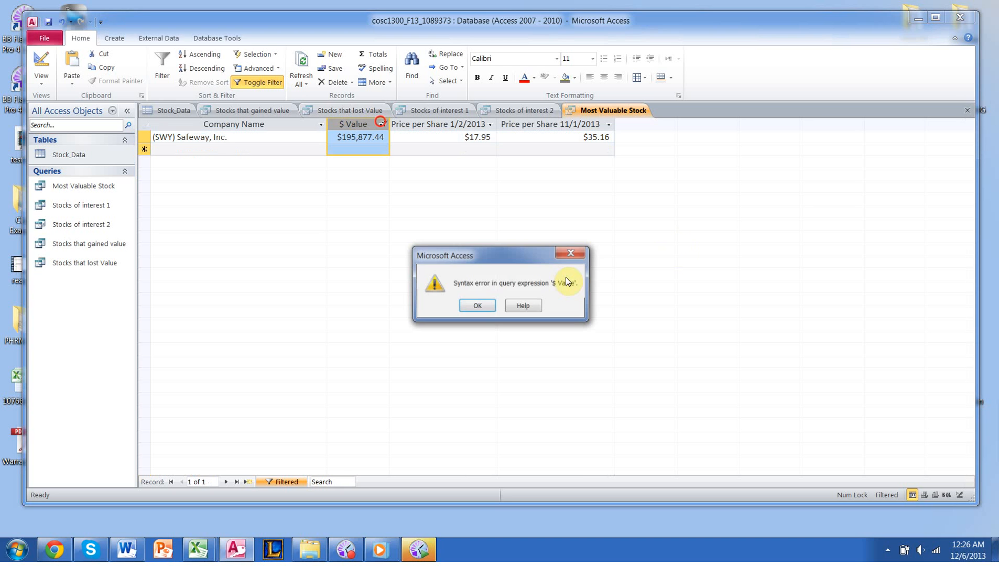
left_click(477, 313)
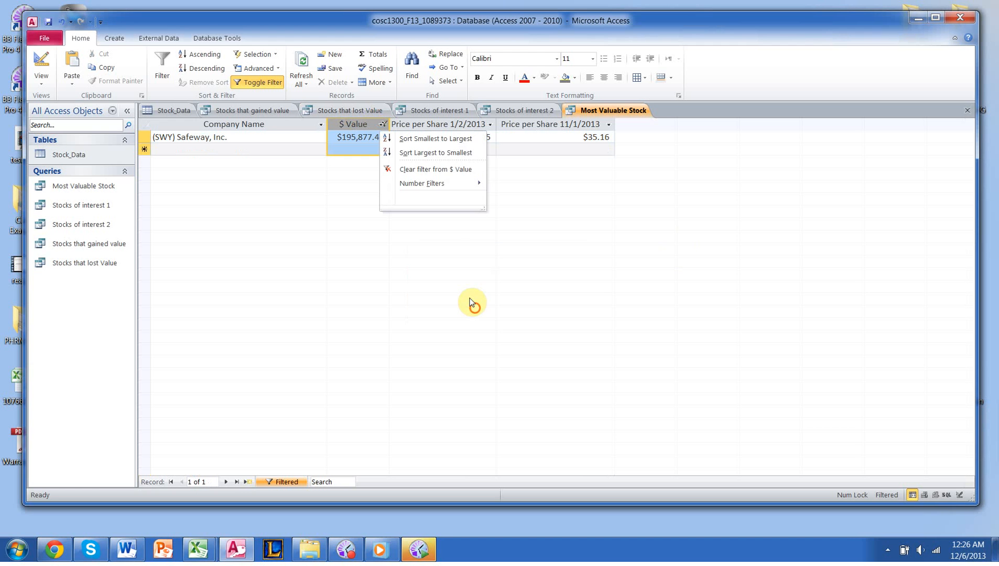
left_click(469, 211)
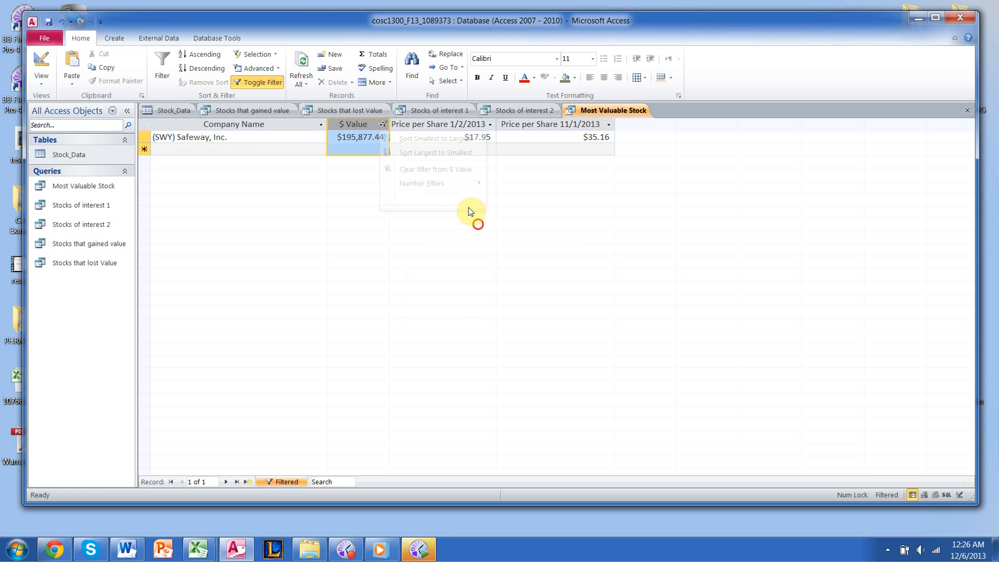
left_click(383, 125)
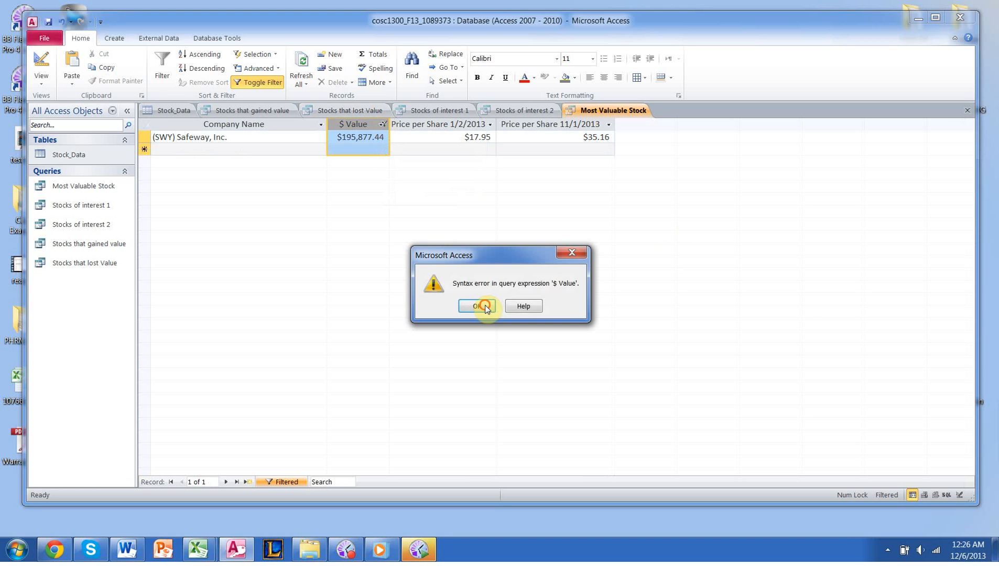
left_click(484, 307)
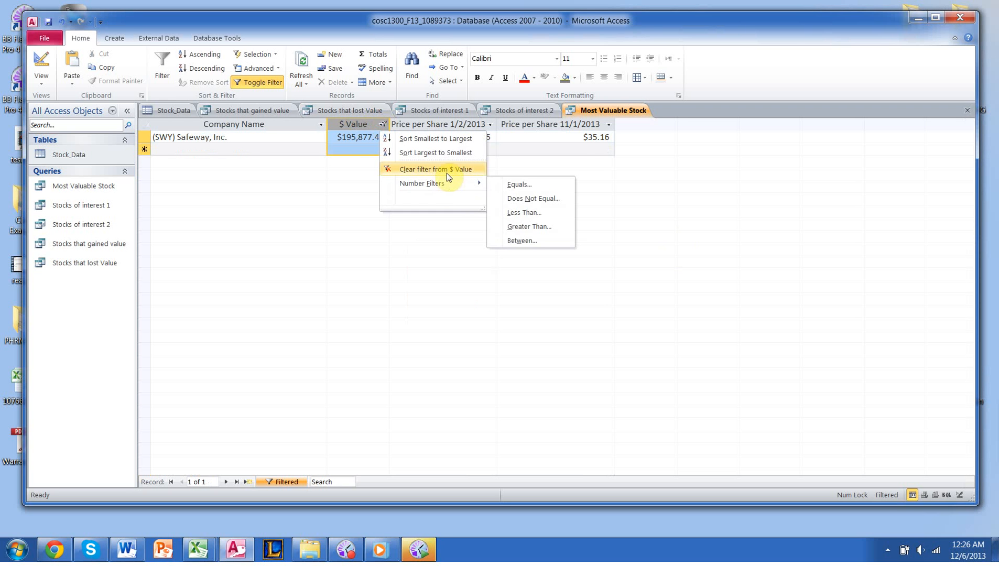
left_click(447, 170)
left_click(456, 188)
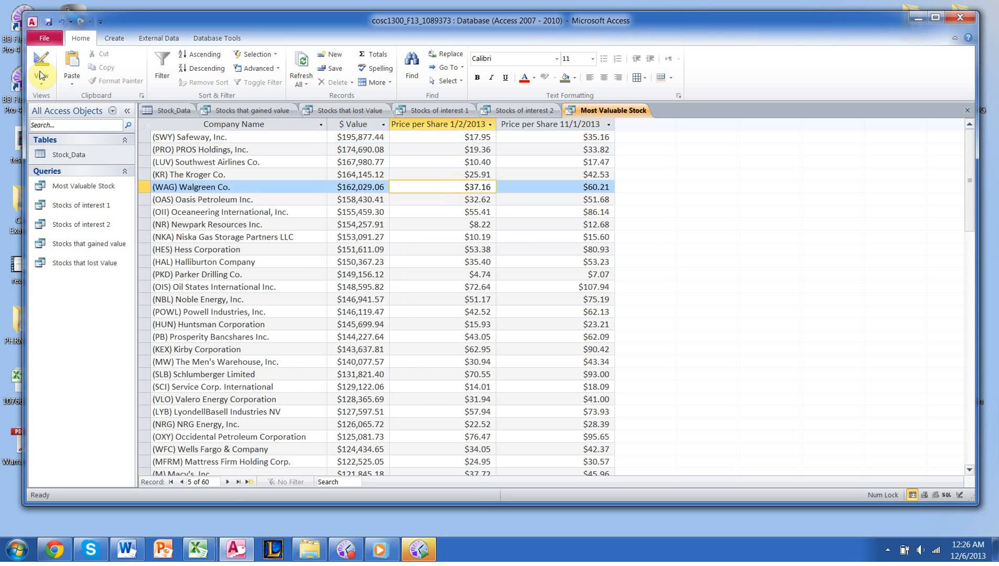
- Limit the Most Valuable Stock query to return only 1 record in its design
left_click(41, 75)
left_click(465, 83)
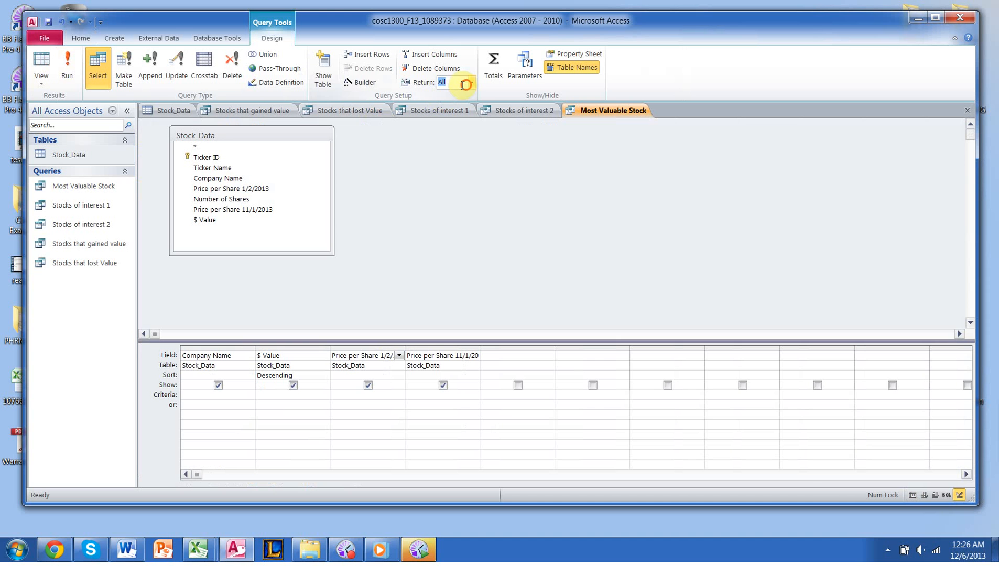
type("1001")
key("Return")
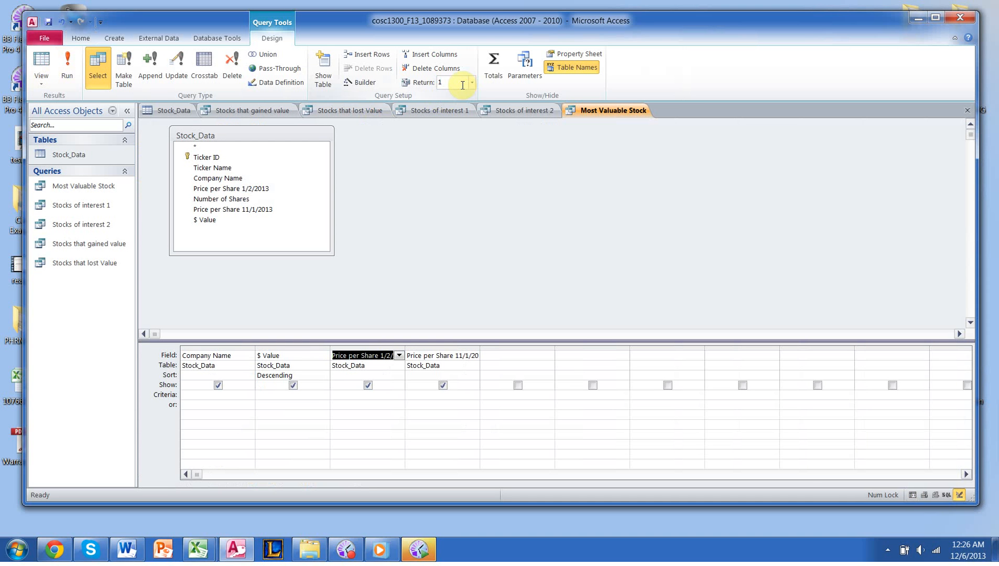
left_click(445, 171)
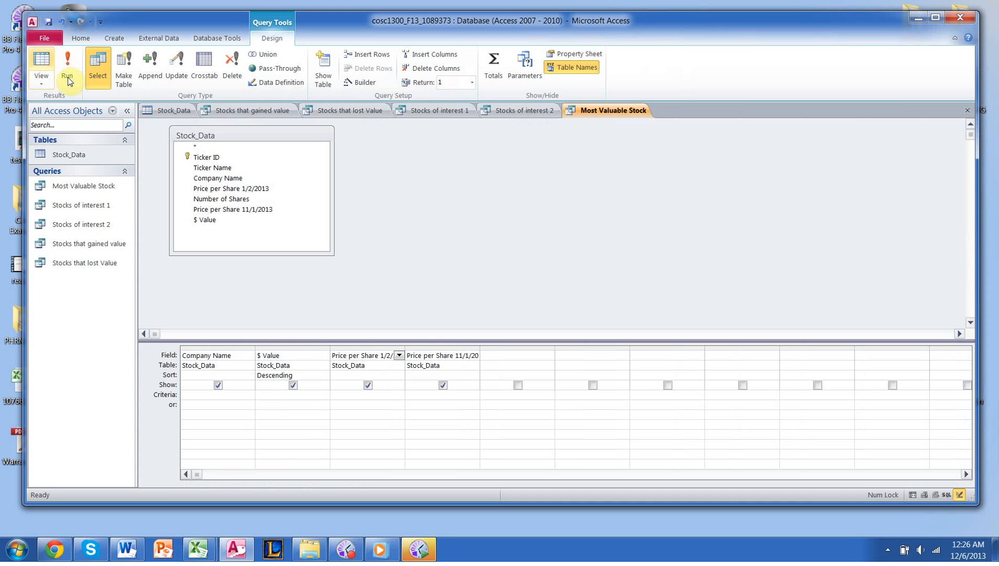
- Review the SQL statement of the Most Valuable Stock query, and run the query
left_click(44, 82)
left_click(111, 181)
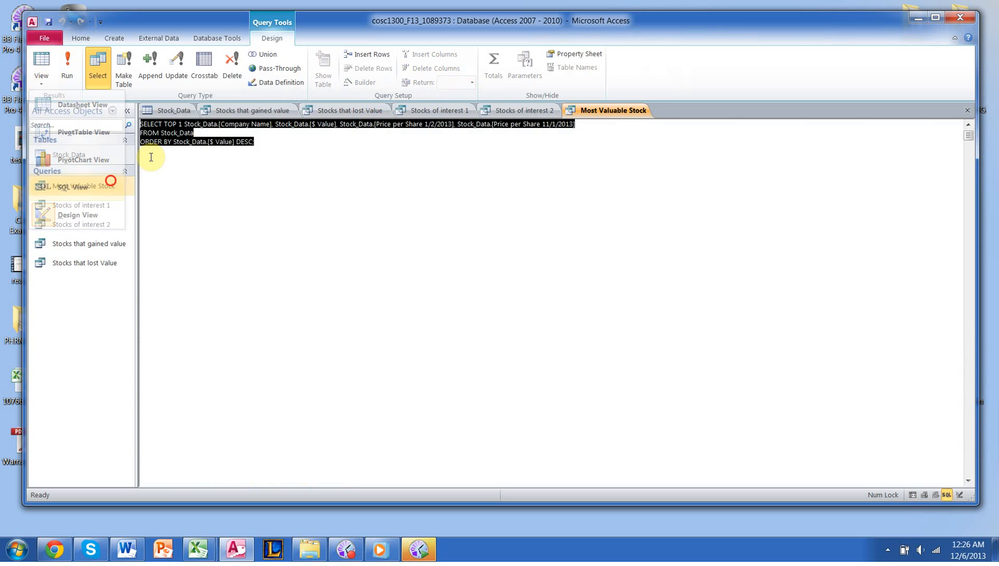
left_click(254, 169)
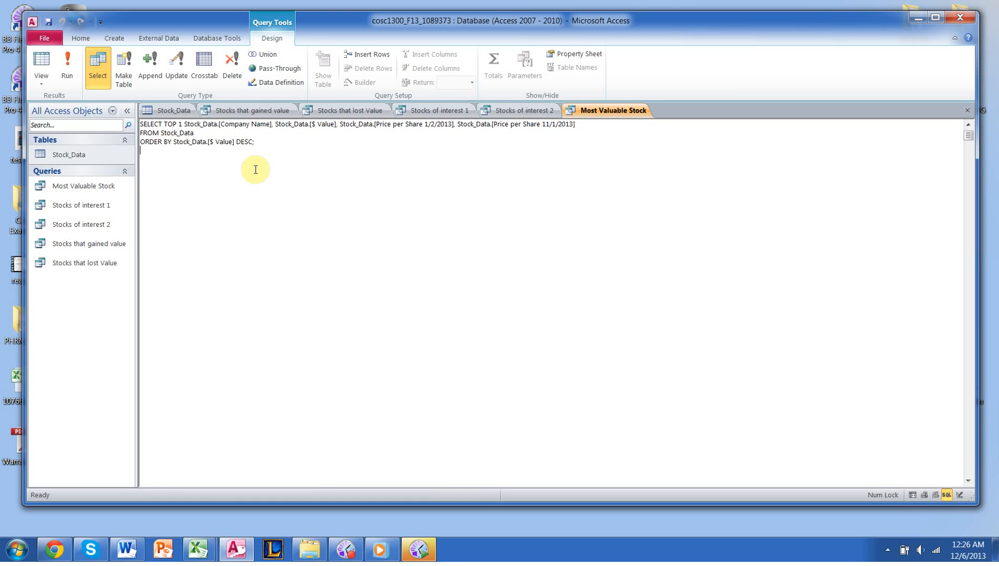
left_click(67, 61)
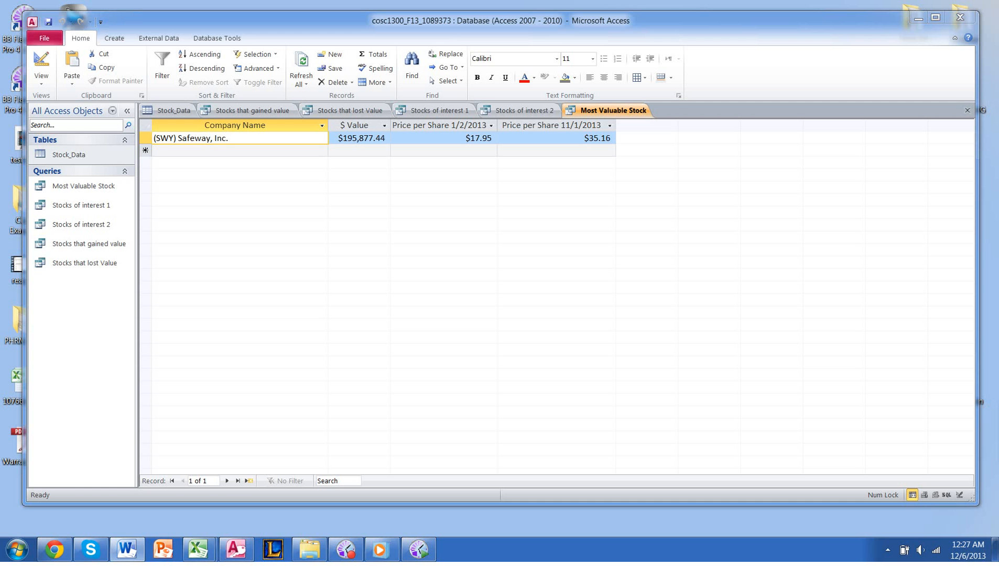
left_click(541, 305)
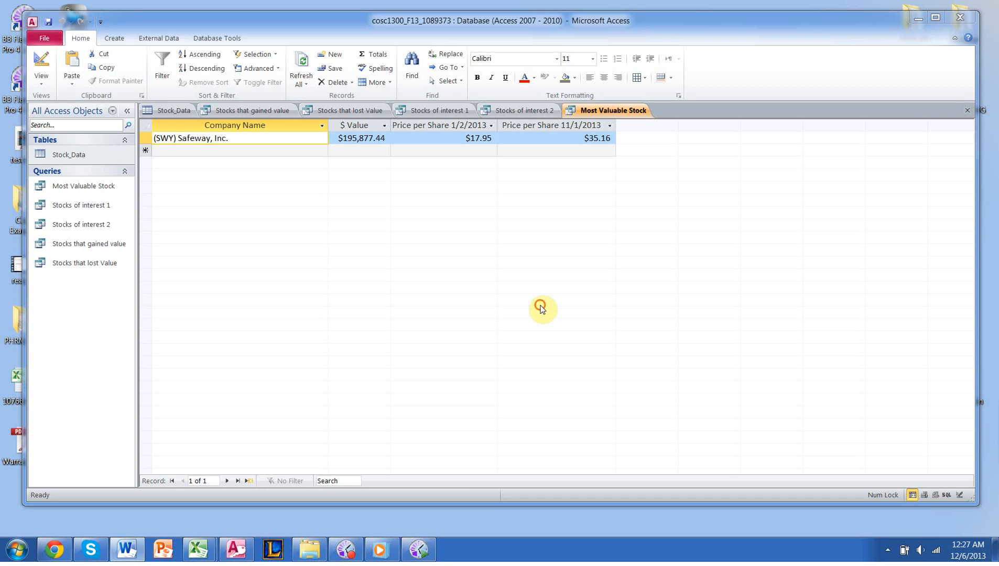
left_click(565, 267)
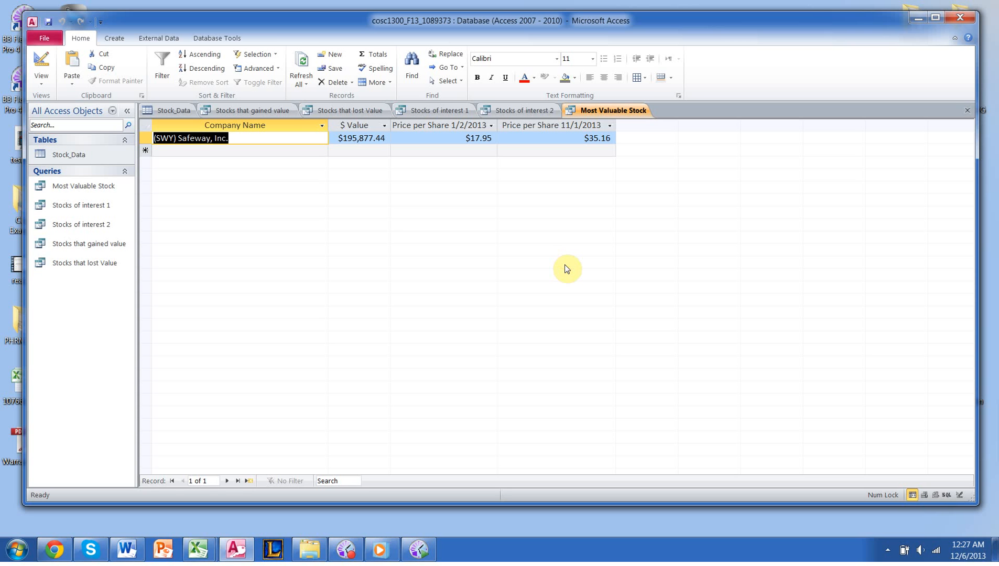
key("alt+Tab")
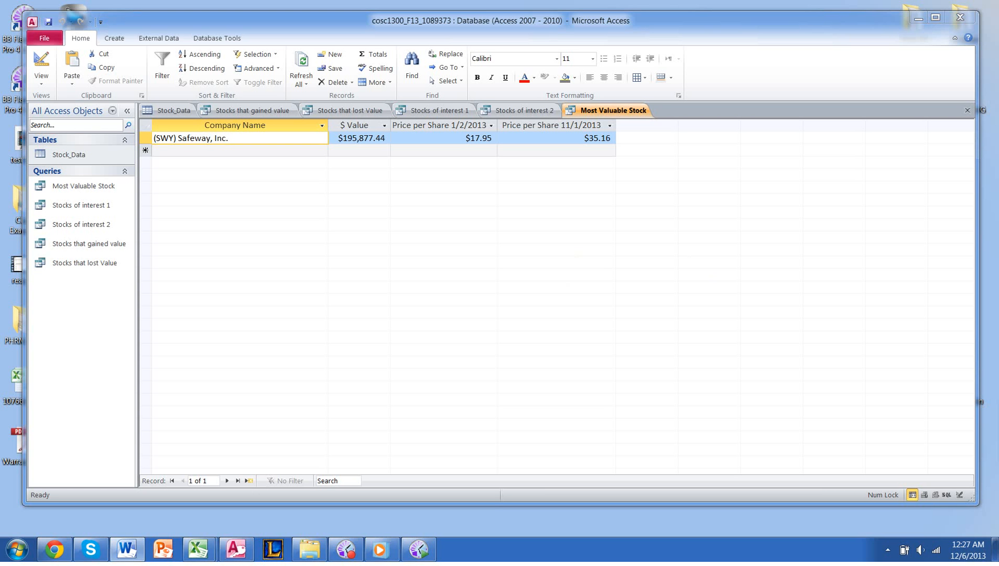
left_click(582, 340)
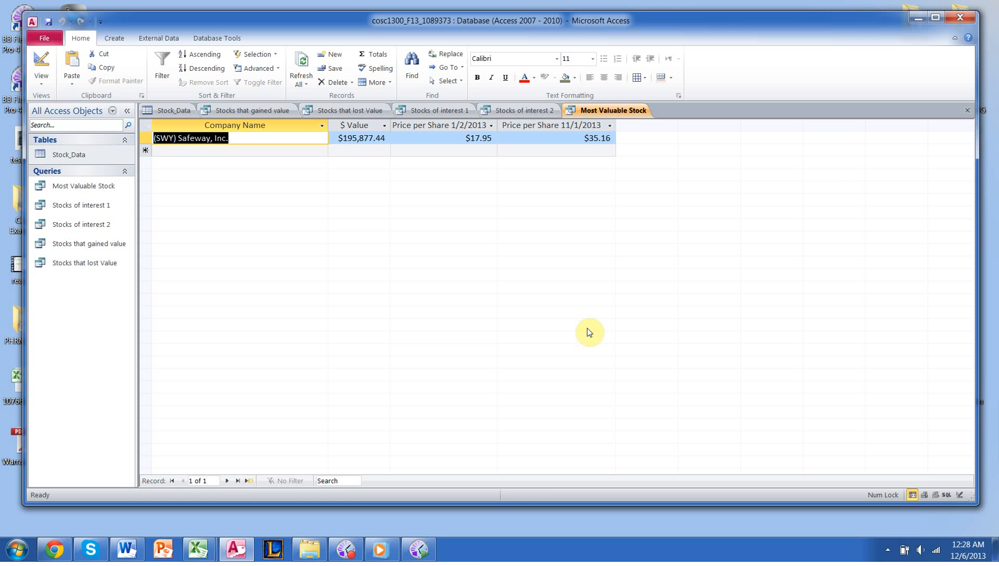
- Switch to the Excel workbook cosc1300_F13_A4_master_spreadsheet.xlsx and show its TickerIDs sheet
left_click(199, 555)
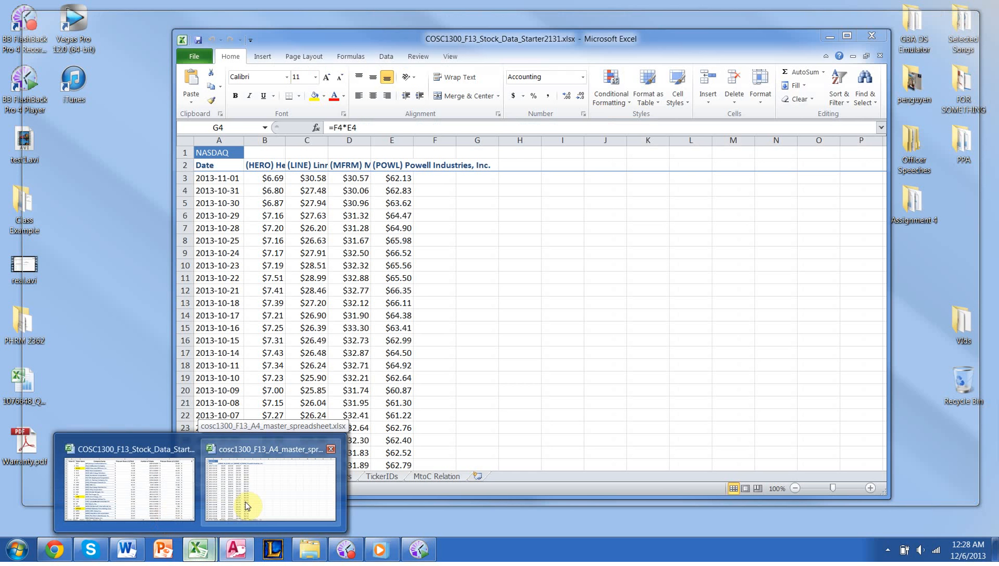
left_click(247, 506)
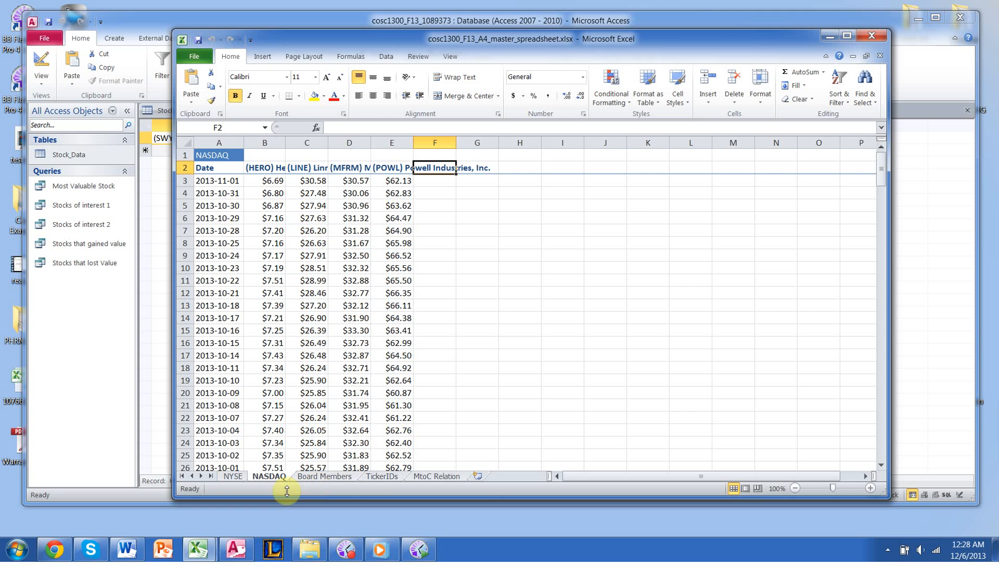
left_click(381, 477)
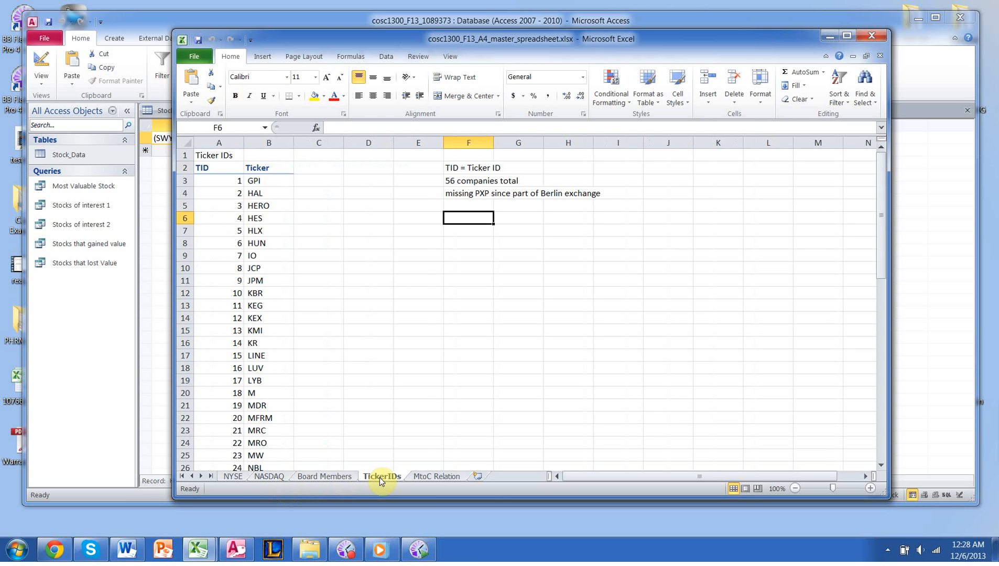
- On the Board Members sheet, delete the title row and clear the "PID = Person ID" note
left_click(338, 477)
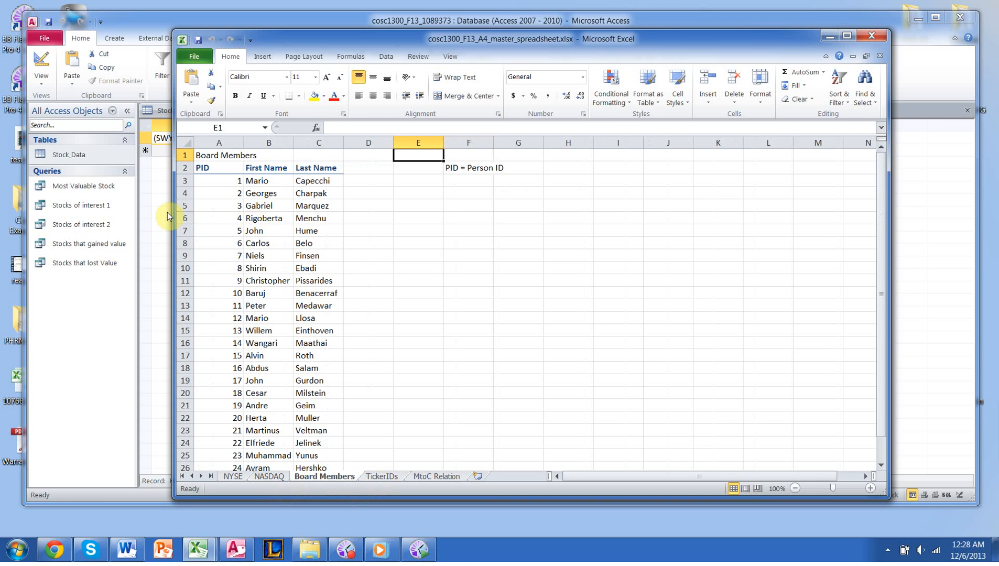
right_click(187, 157)
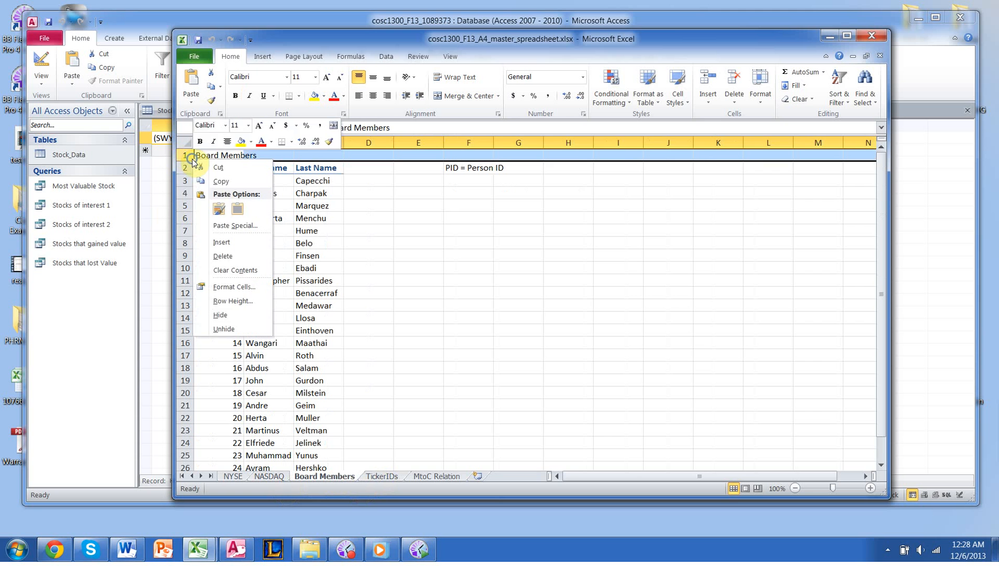
left_click(232, 257)
left_click(454, 159)
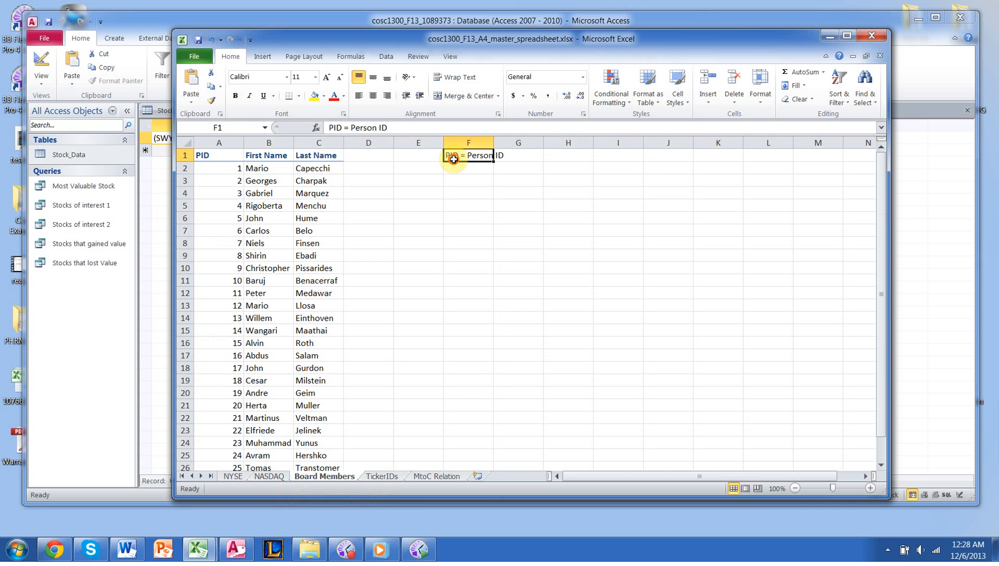
key("Delete")
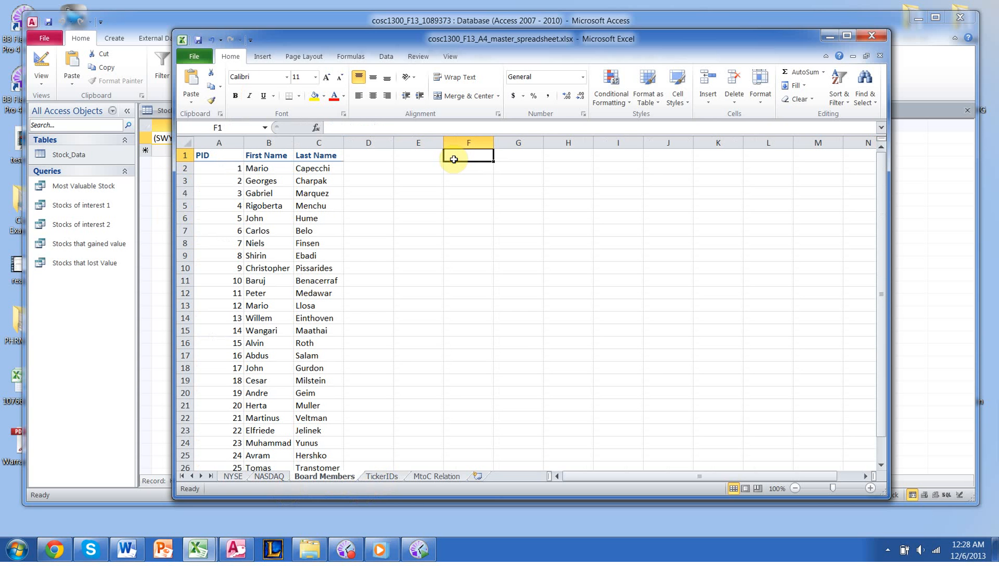
- On the TickerIDs sheet, delete the "Ticker IDs" title row and clear the three notes beside the data
left_click(400, 476)
left_click(207, 151)
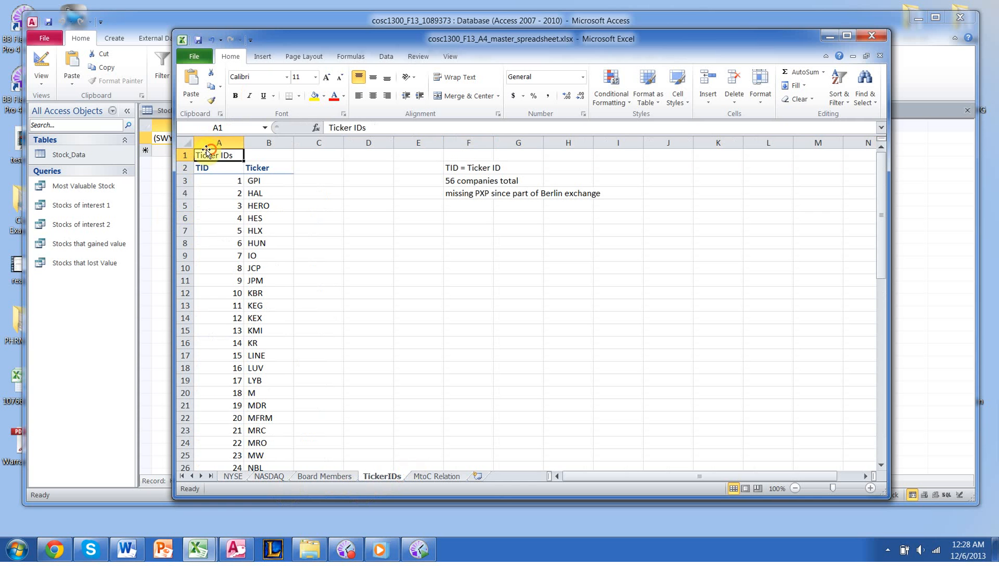
right_click(187, 156)
left_click(250, 252)
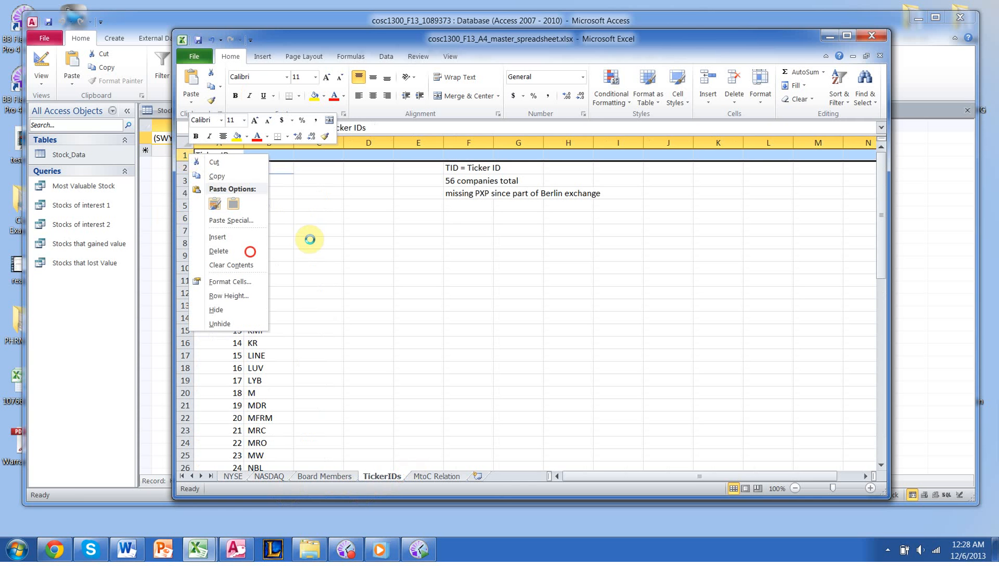
left_click(450, 155)
left_click_drag(470, 166, 604, 180)
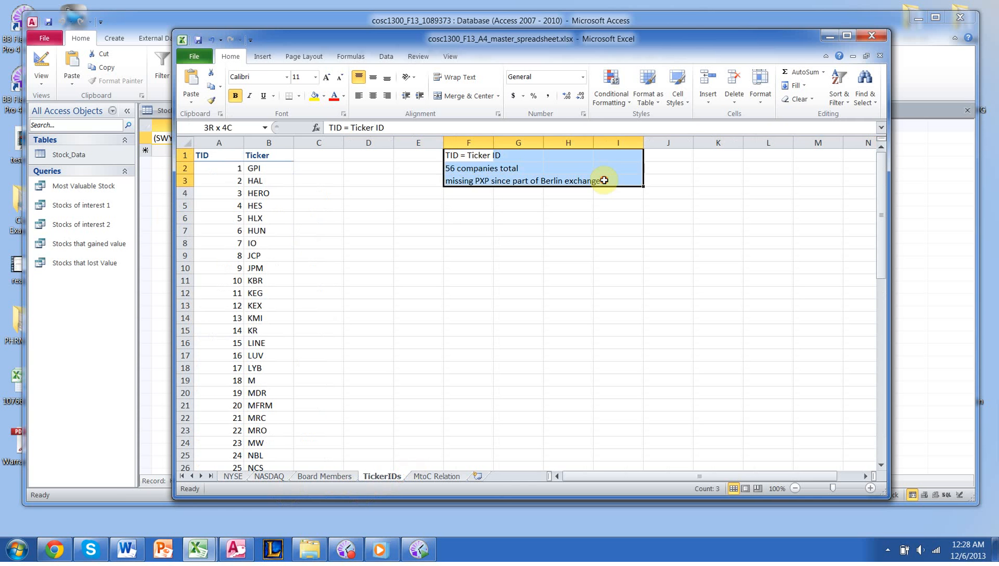
key("Delete")
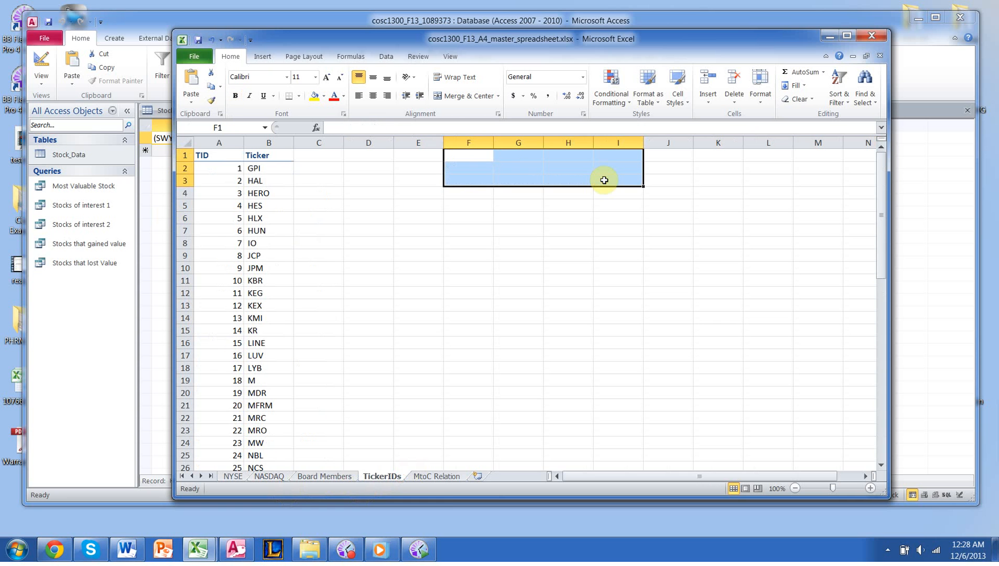
- On the MtoC Relation sheet, delete the title row and clear the PID and TID explanation notes
left_click(440, 477)
left_click(187, 156)
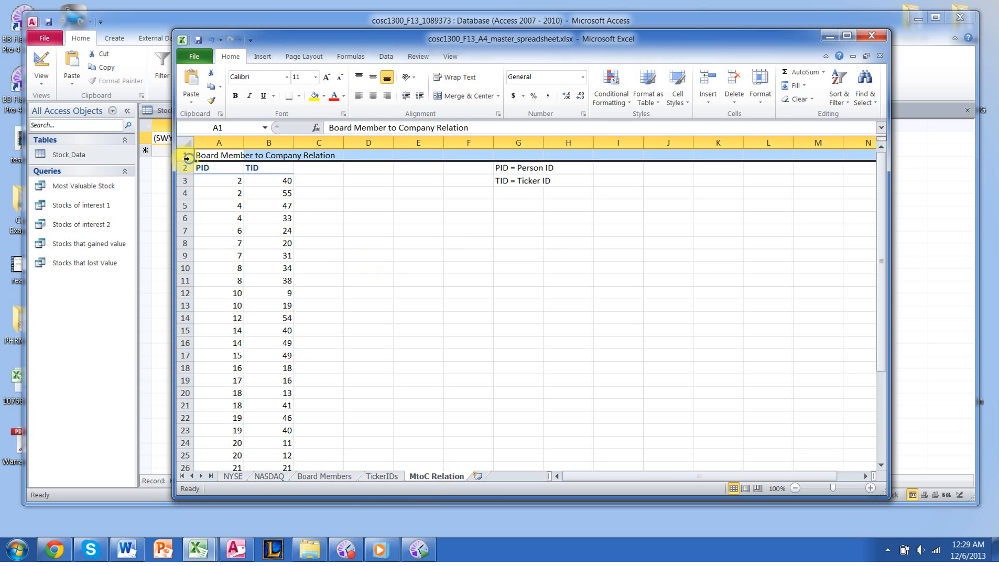
right_click(187, 157)
left_click(245, 260)
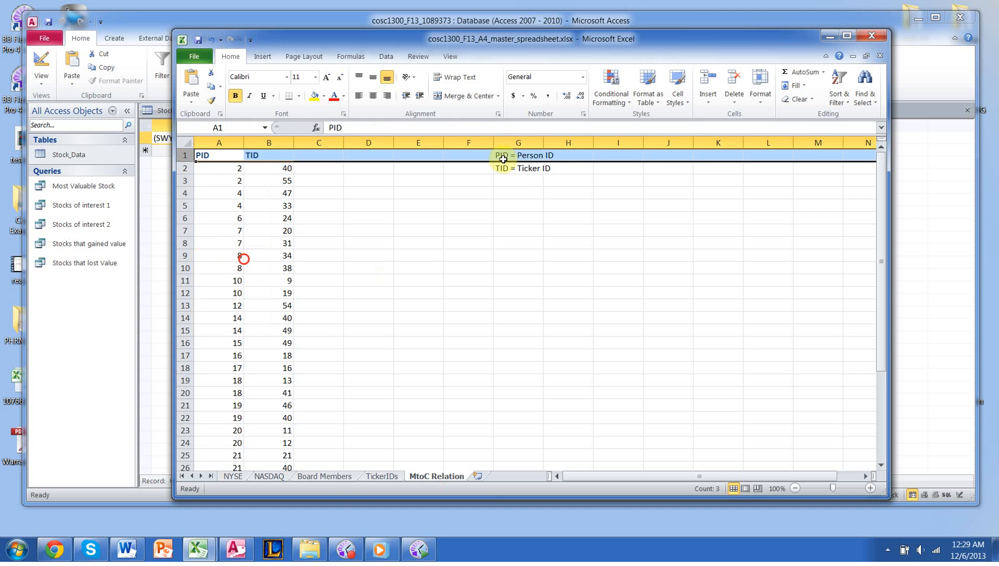
left_click_drag(499, 154, 508, 171)
key("Delete")
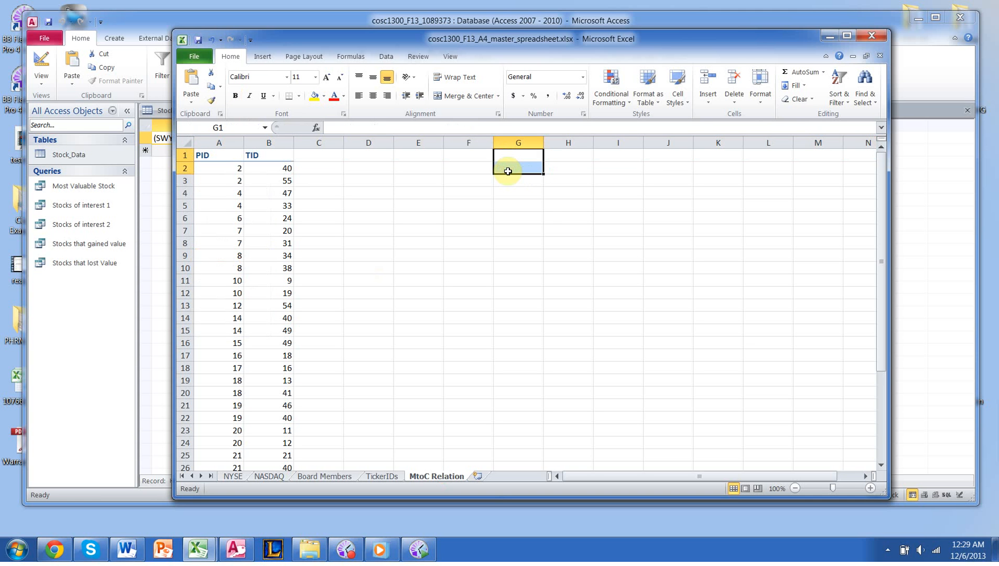
key("Return")
left_click(367, 172)
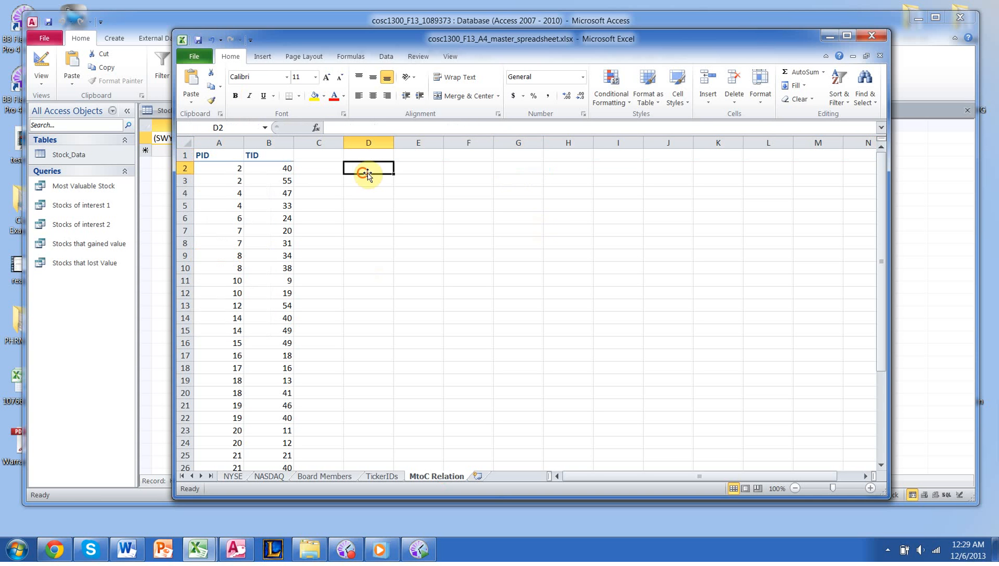
left_click(438, 248)
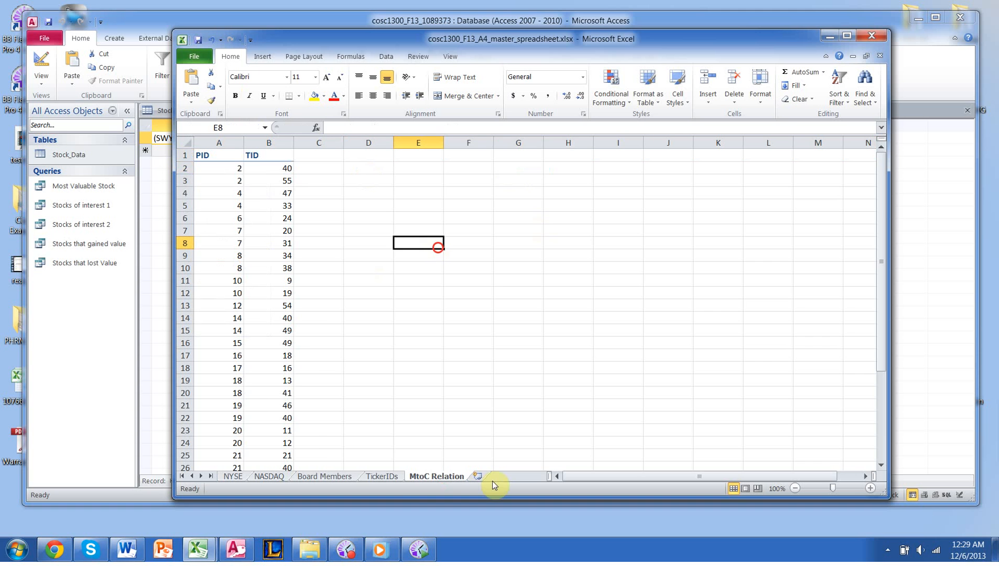
- Review the cleaned Board Members, TickerIDs and MtoC Relation sheets to check that only headings and data remain
left_click(381, 476)
left_click(338, 476)
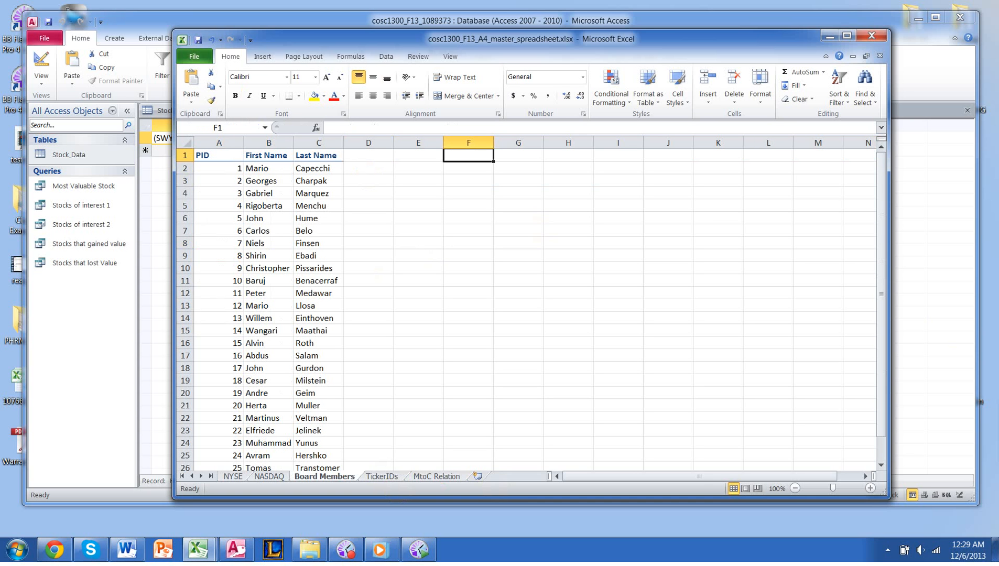
key("alt+Tab")
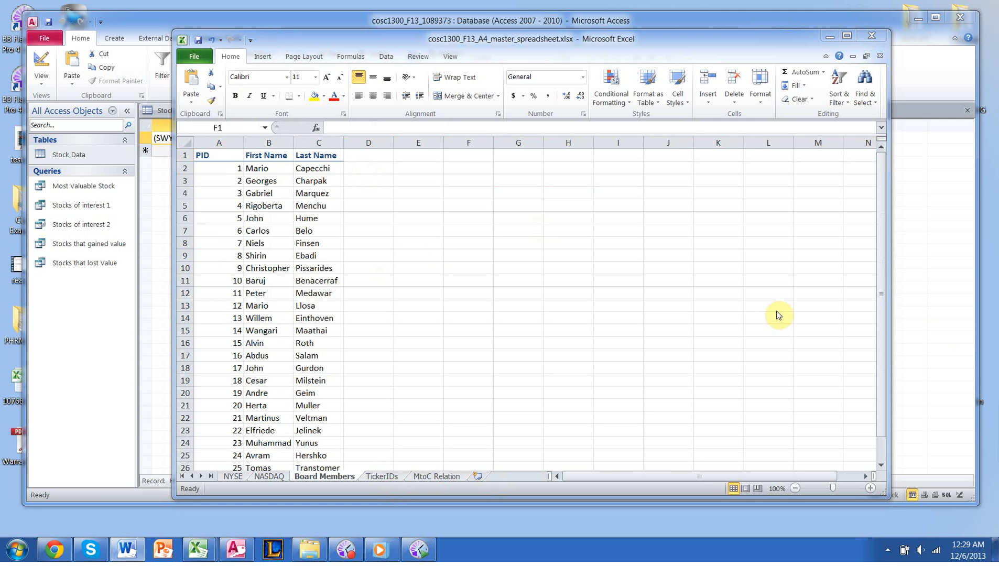
left_click(379, 481)
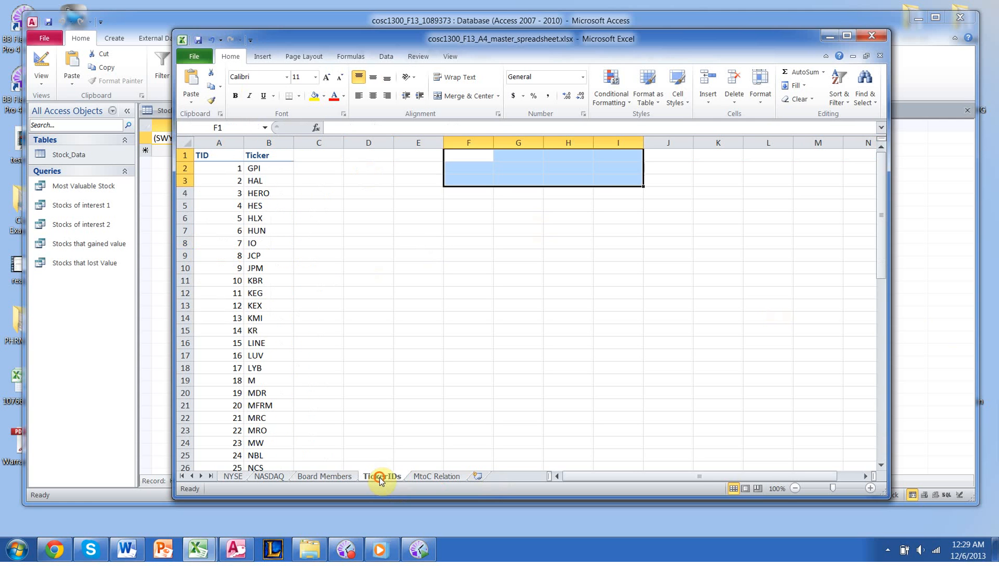
scroll(349, 386, "down", 11)
left_click(349, 386)
scroll(349, 387, "up", 5)
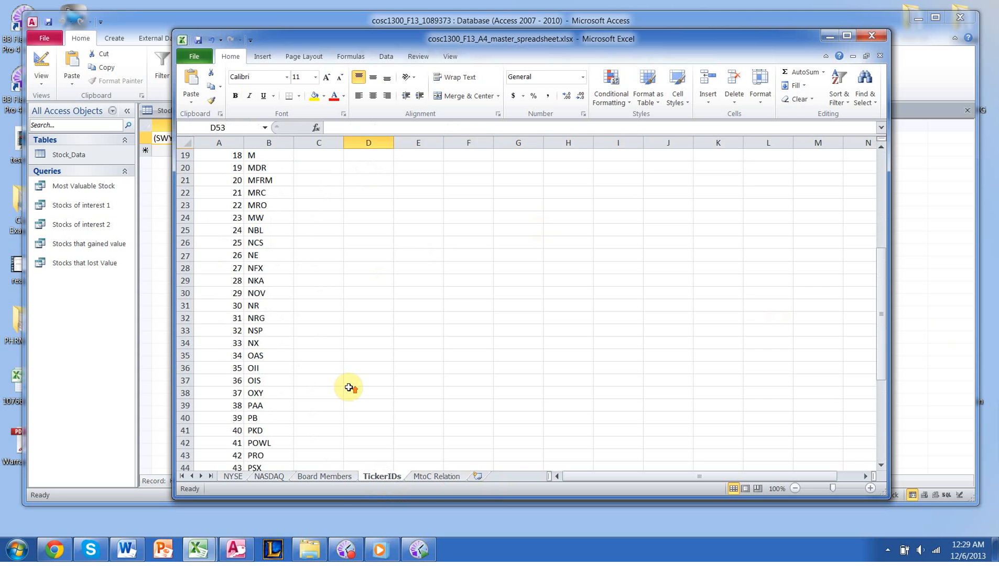
scroll(349, 387, "up", 6)
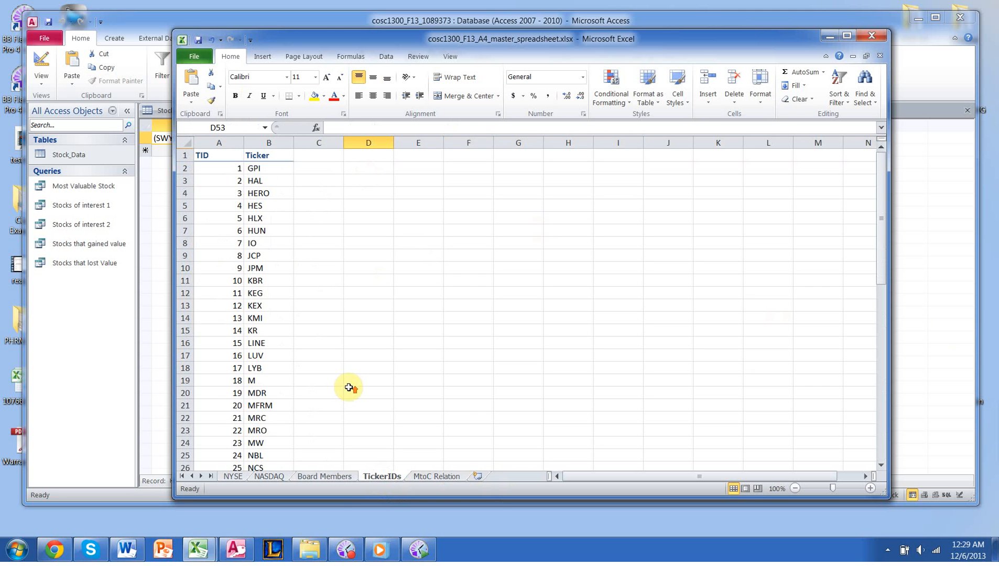
left_click(456, 476)
left_click(435, 478)
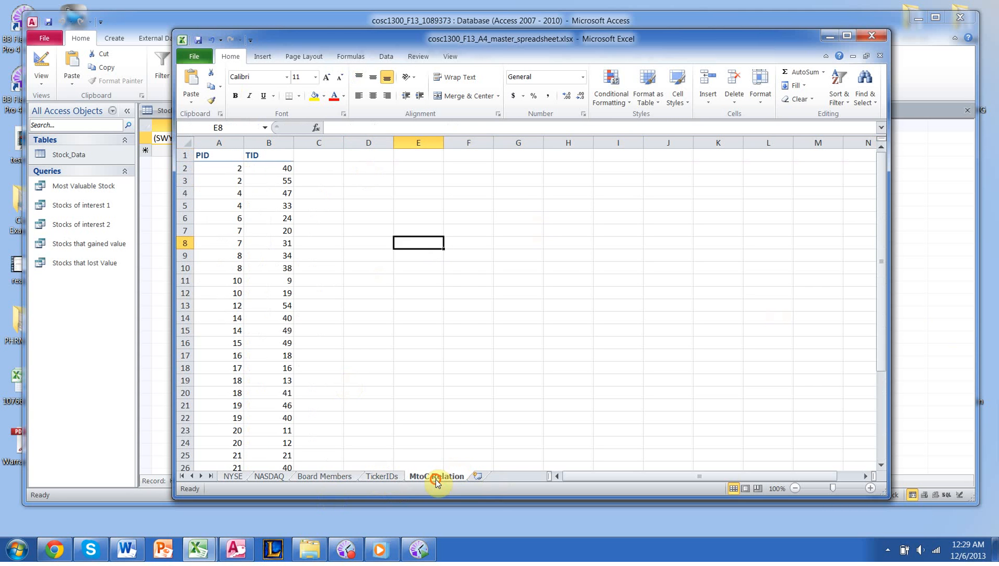
left_click_drag(437, 482, 427, 484)
left_click(325, 476)
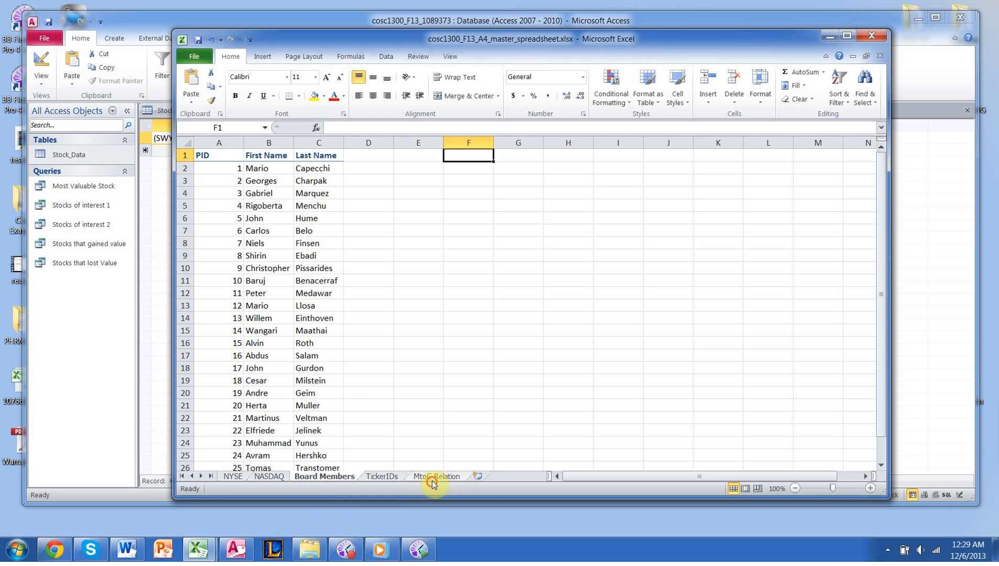
- Switch to the Access database and start an import of external data from an Excel spreadsheet
left_click(114, 38)
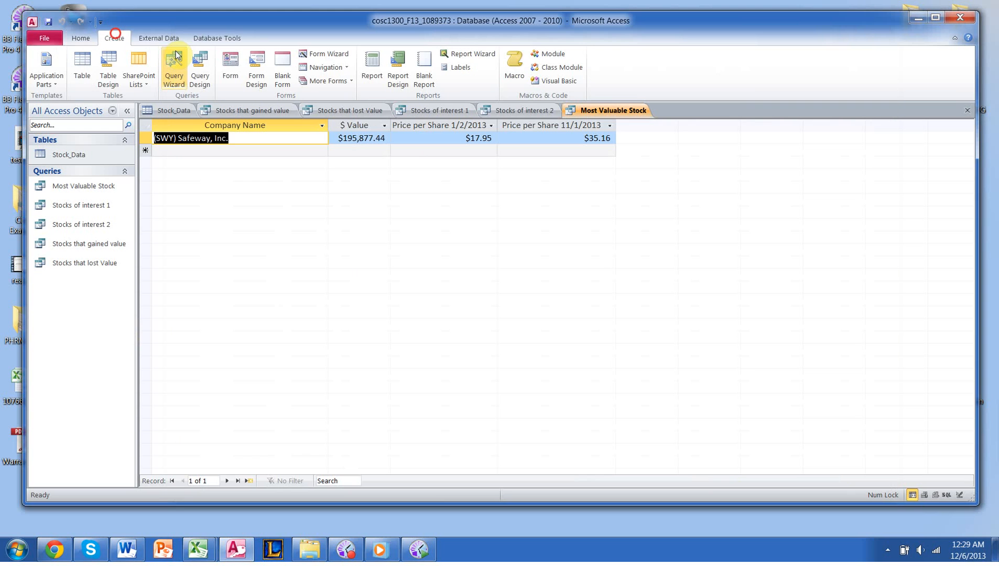
left_click(175, 59)
left_click(118, 69)
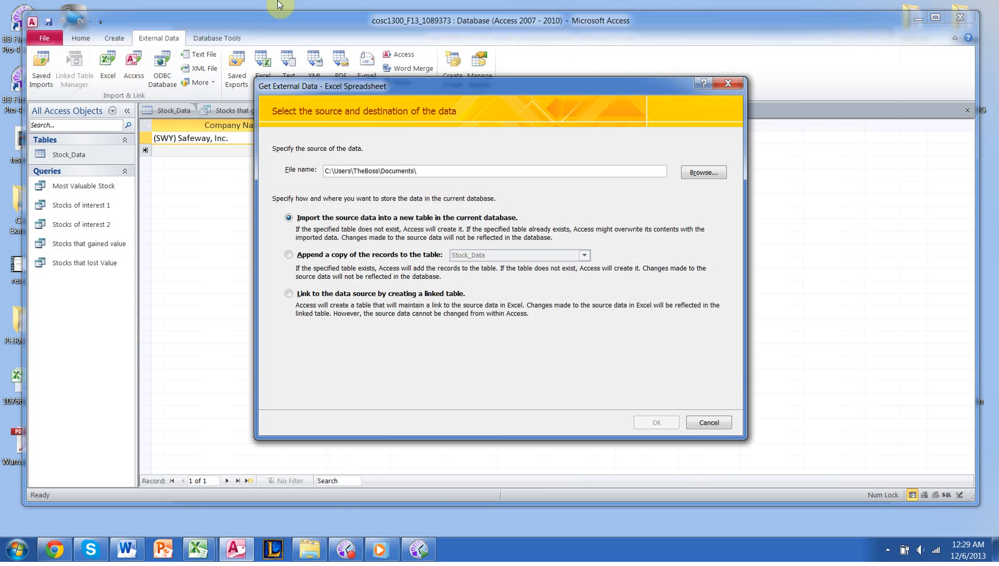
- Choose cosc1300_F13_A4_master_spreadsheet.xlsx from the Class Example folder on the Desktop as the source for a new table
left_click(704, 171)
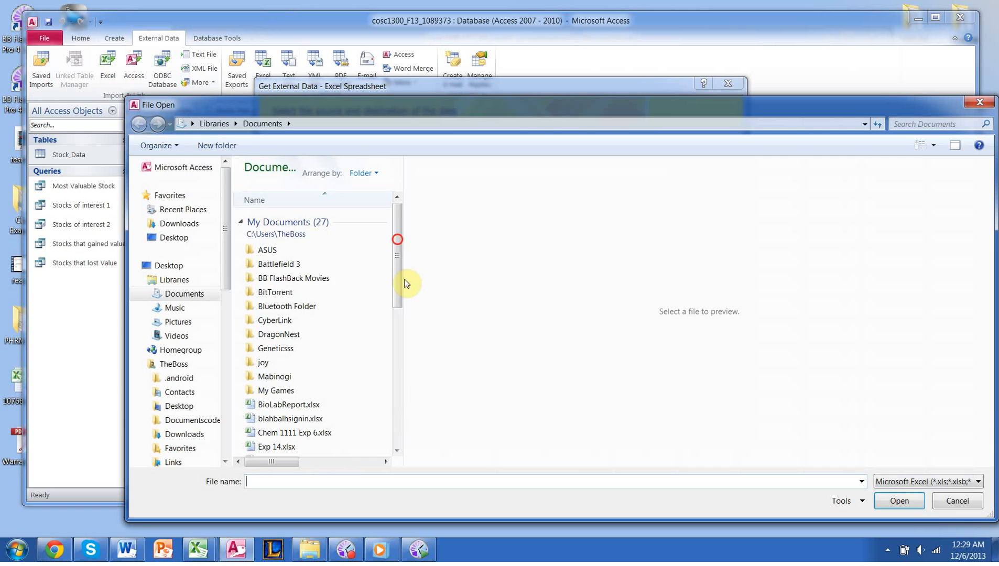
left_click_drag(404, 284, 308, 312)
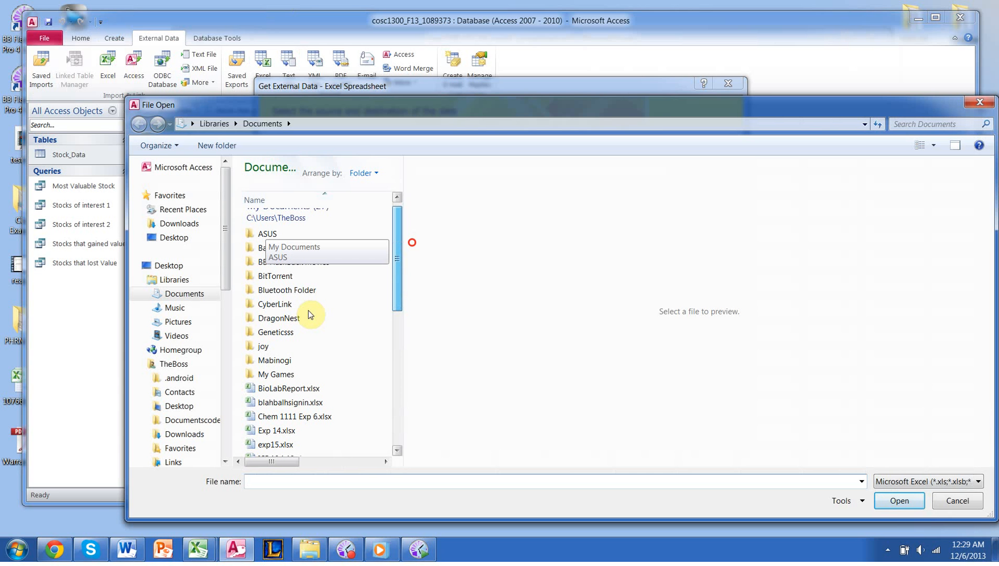
left_click_drag(399, 245, 401, 263)
left_click(176, 239)
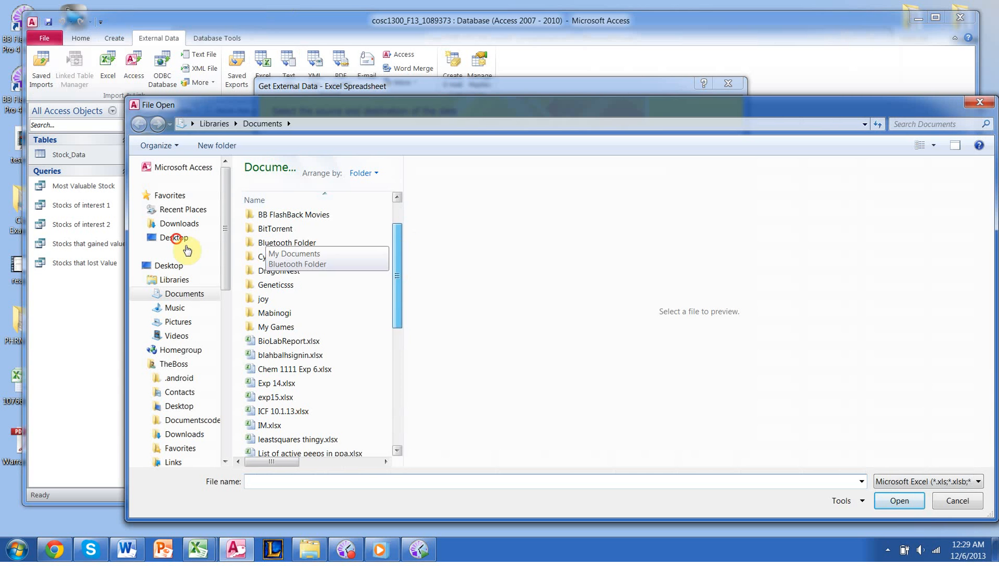
left_click(398, 204)
left_click_drag(398, 227, 357, 248)
left_click(357, 246)
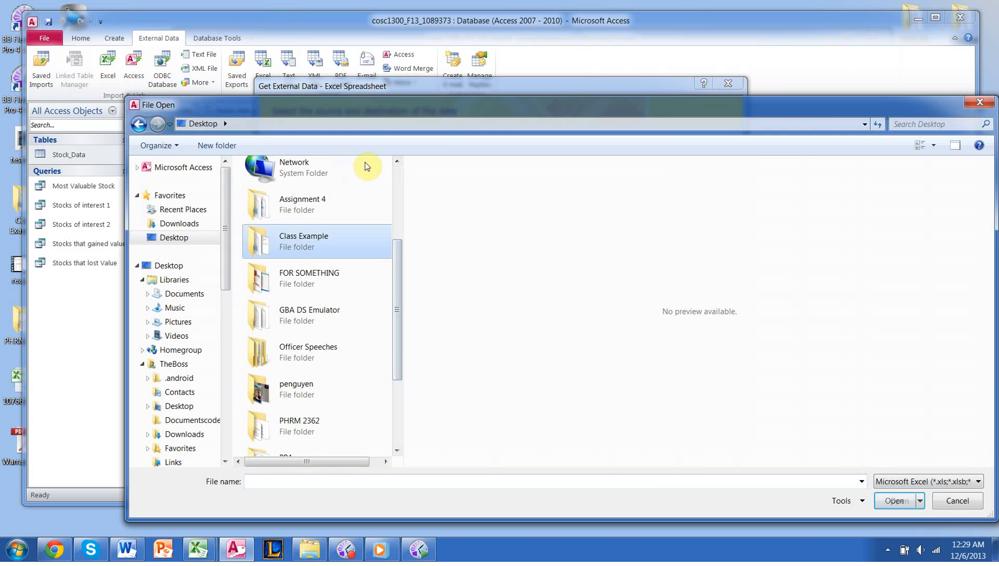
left_click(360, 183)
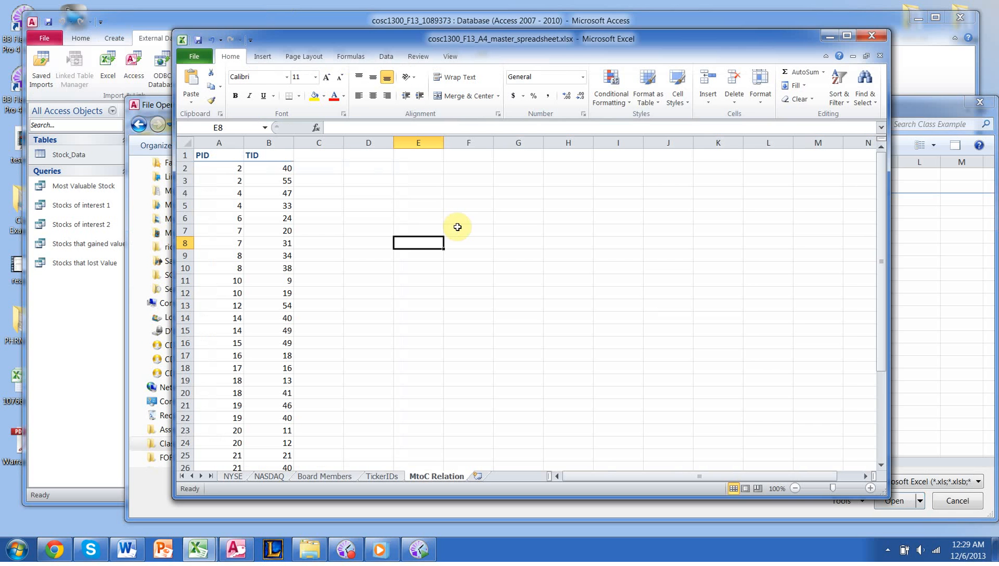
left_click(375, 507)
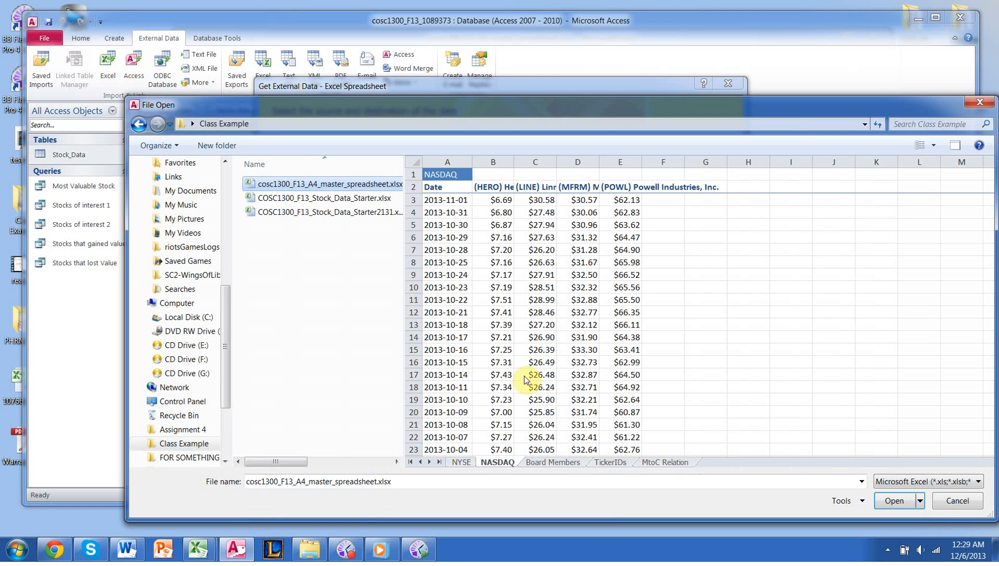
left_click(895, 500)
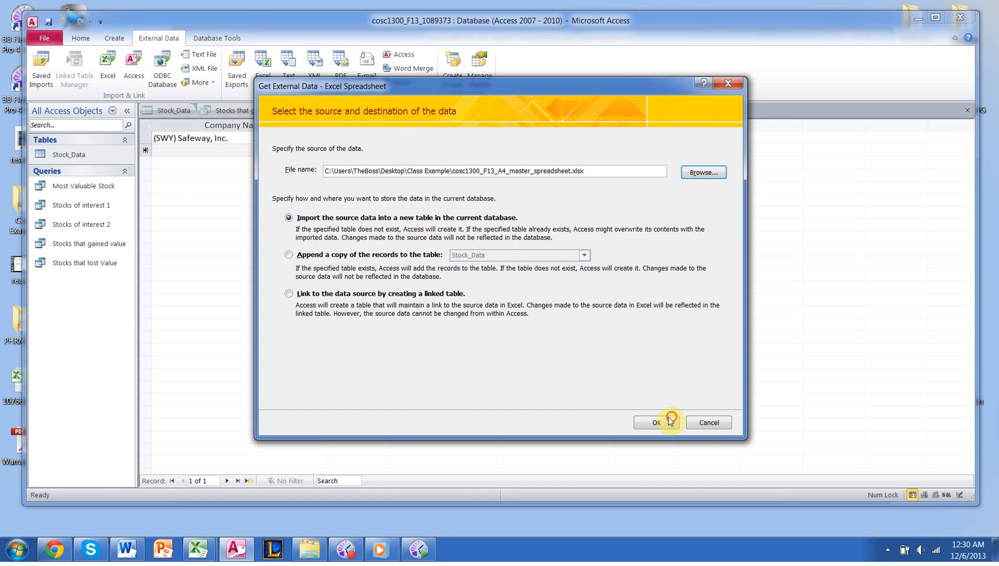
left_click(669, 419)
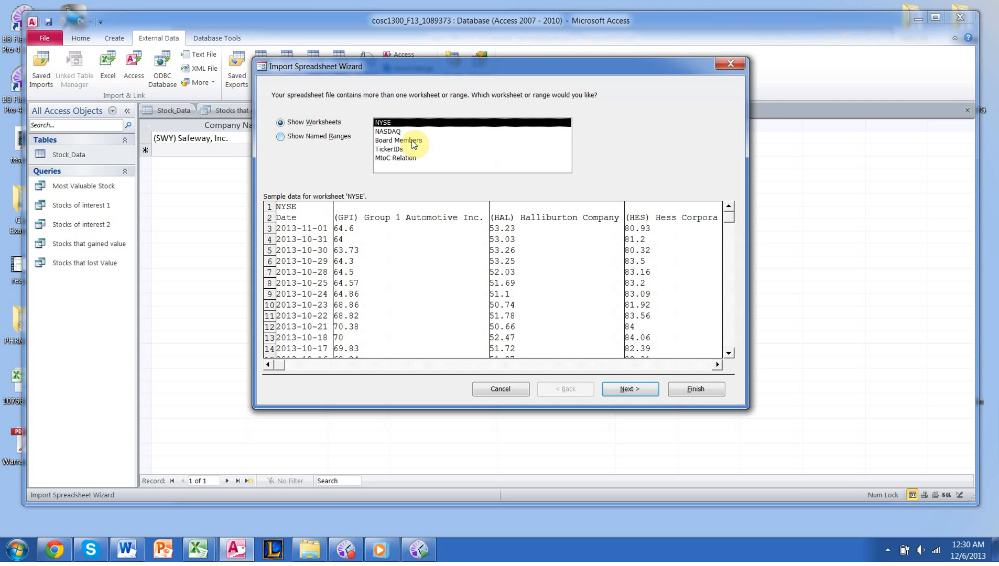
- Select the Board Members worksheet for import, use its first row as column headings, and check the field preview
left_click(408, 141)
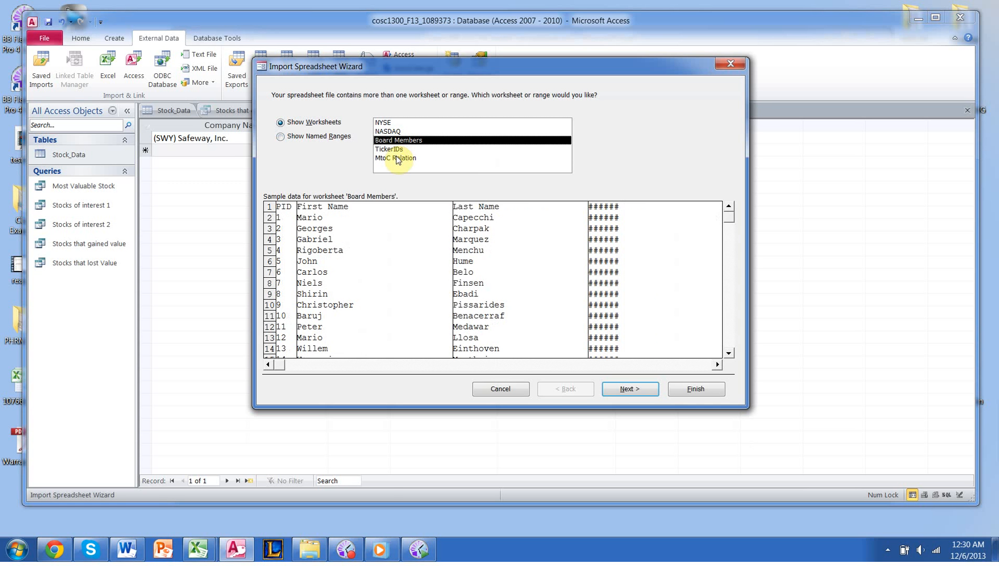
left_click(623, 390)
left_click(340, 127)
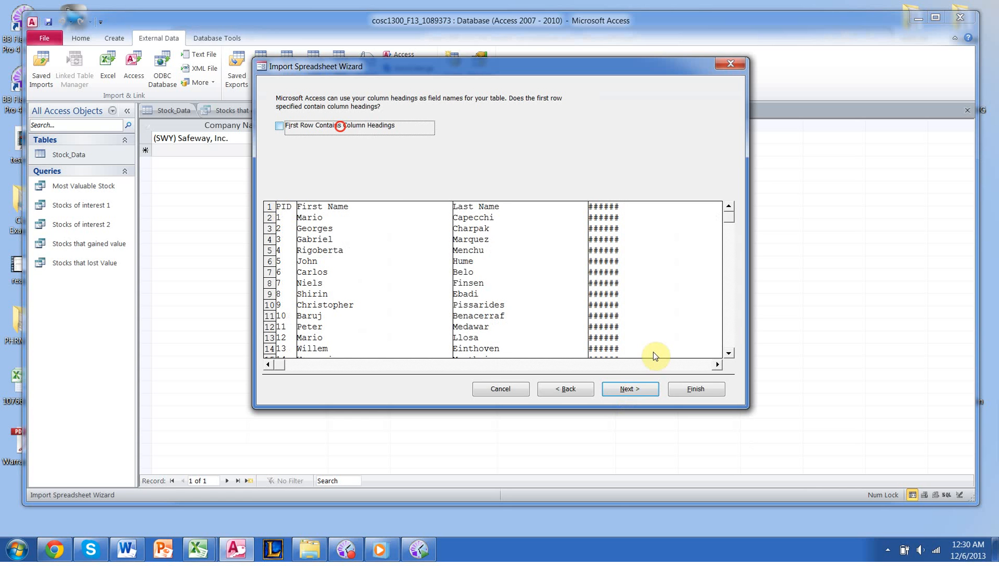
left_click(644, 385)
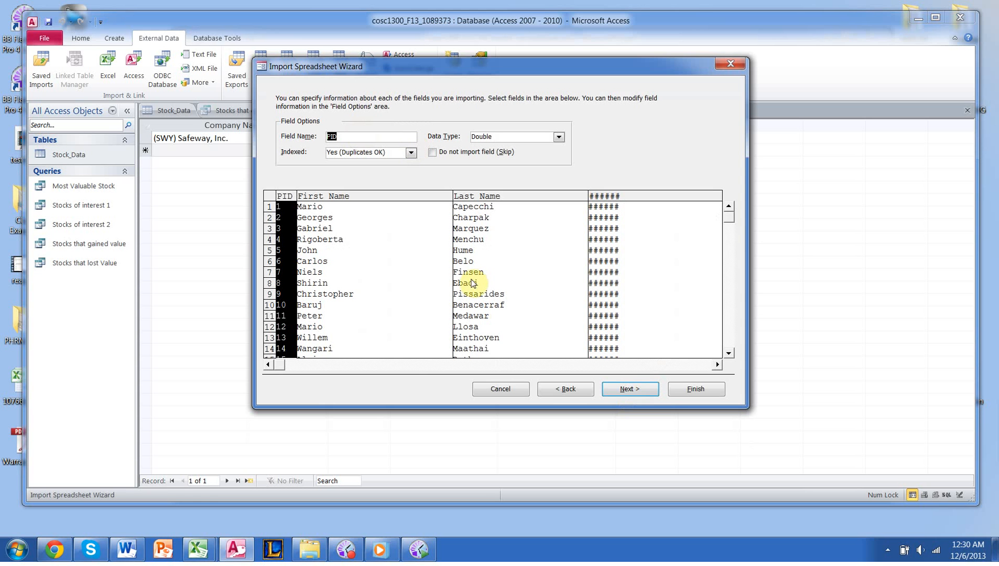
left_click(501, 308)
left_click_drag(730, 214, 737, 362)
scroll(675, 335, "down", 4)
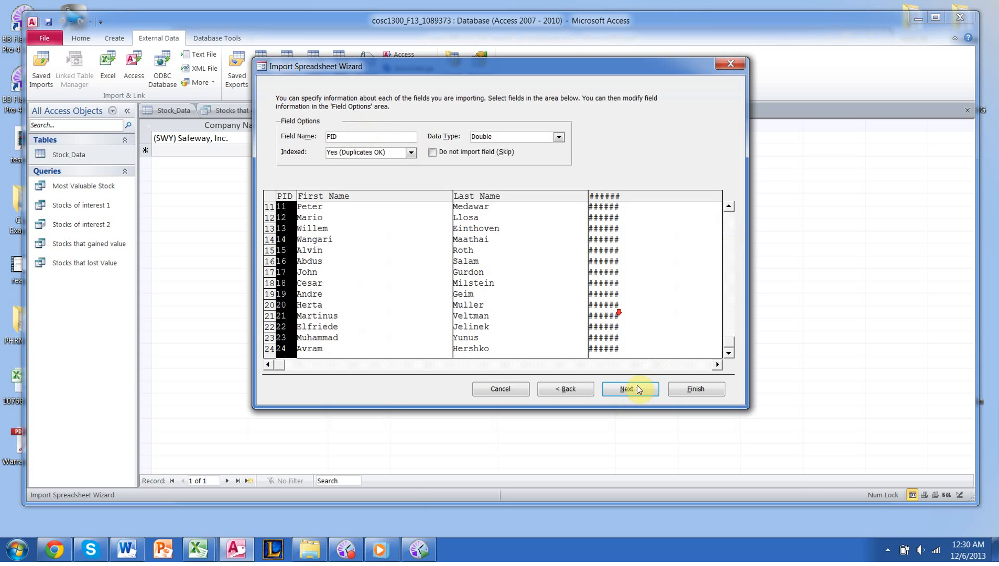
- Finish the import without a primary key into a table named Board Members, without saving the import steps
left_click(637, 388)
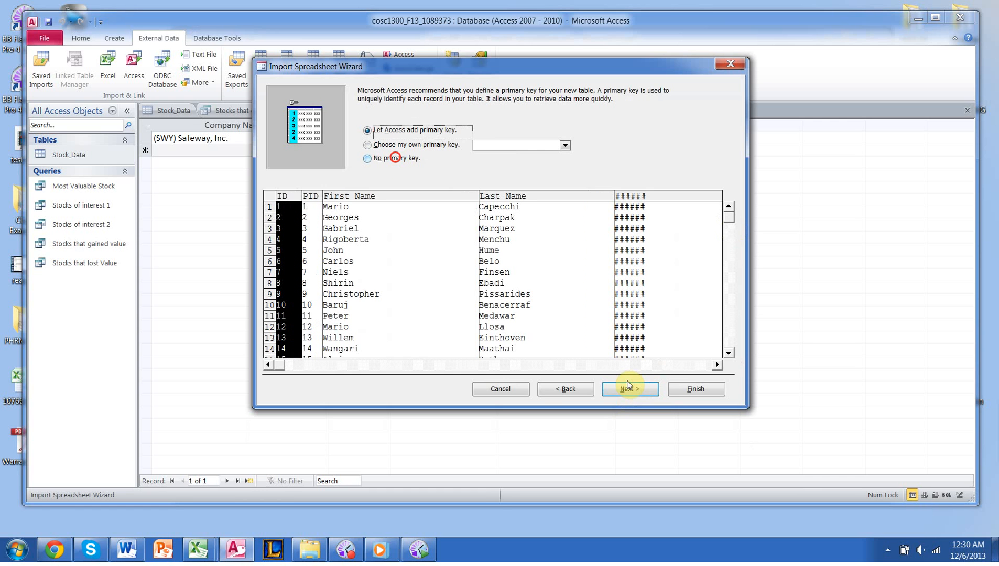
left_click(395, 157)
left_click(637, 387)
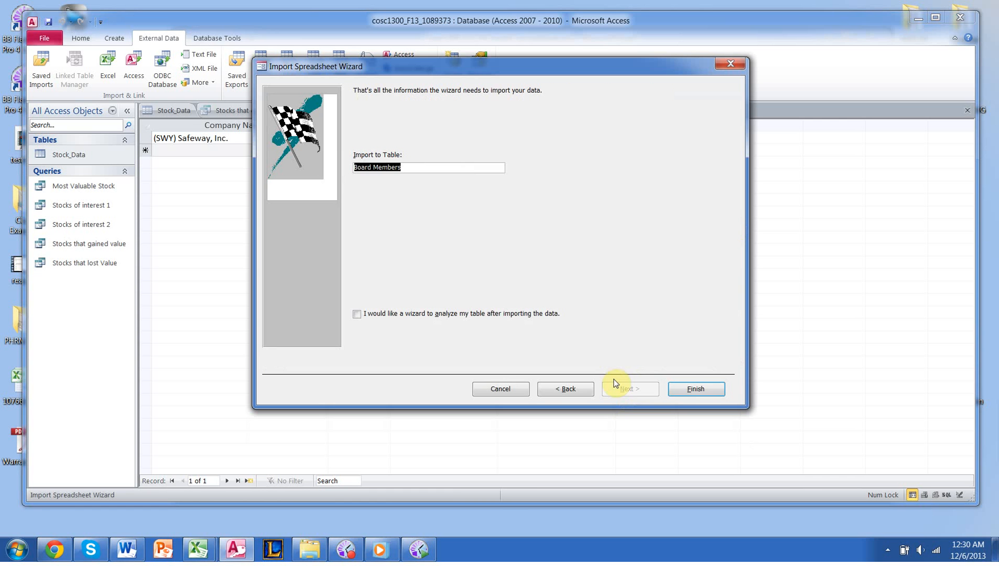
left_click(680, 389)
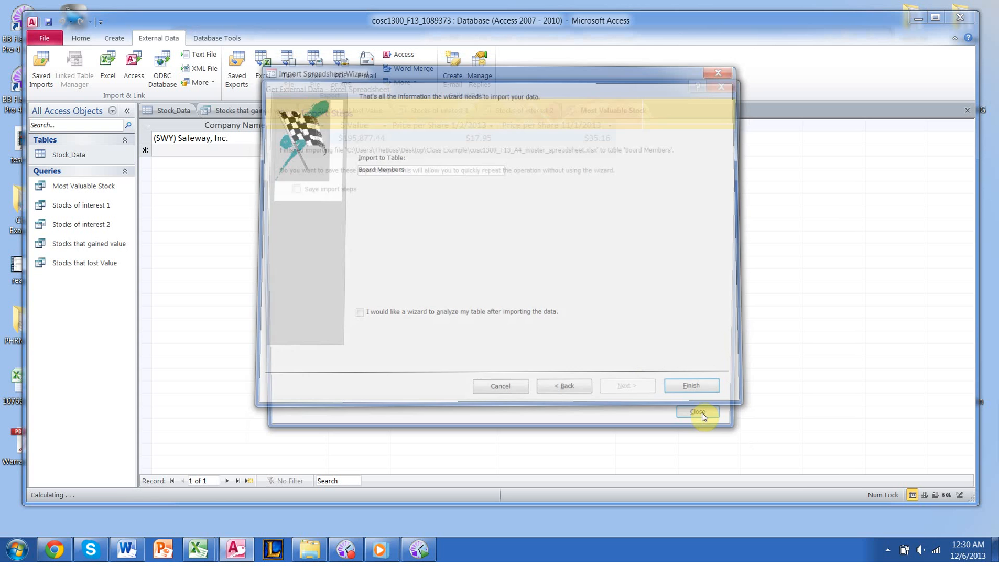
left_click(517, 346)
- Close all open tables and queries, saving the design changes to the query Stocks that gained value
left_click(92, 159)
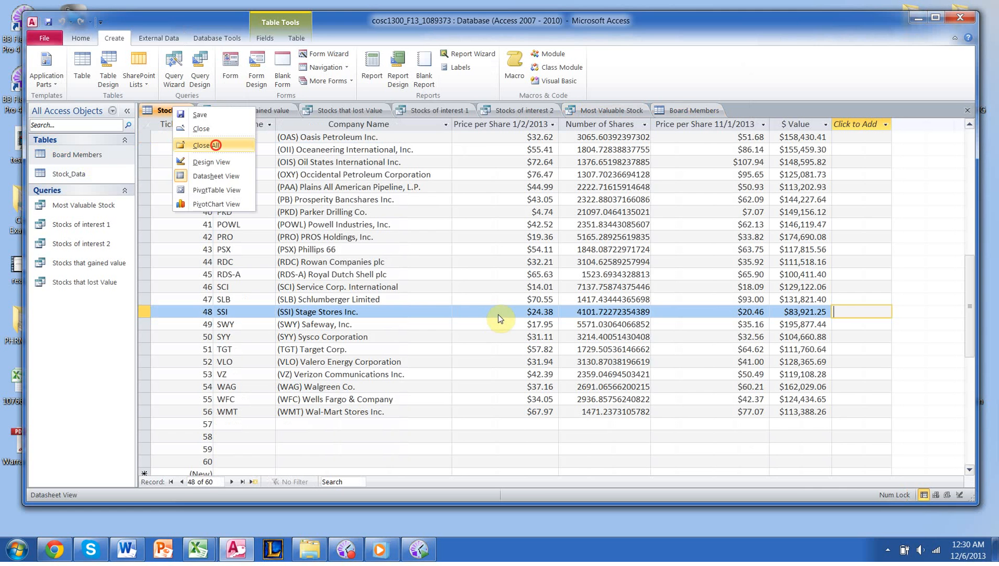
left_click(459, 305)
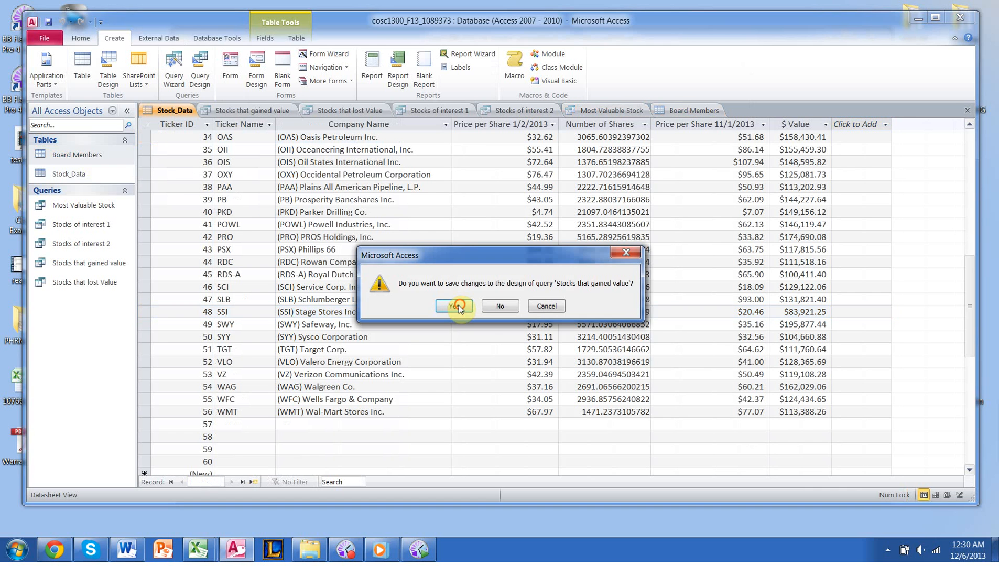
left_click(456, 305)
- Open the Board Members table and widen its ###### column
left_click(68, 163)
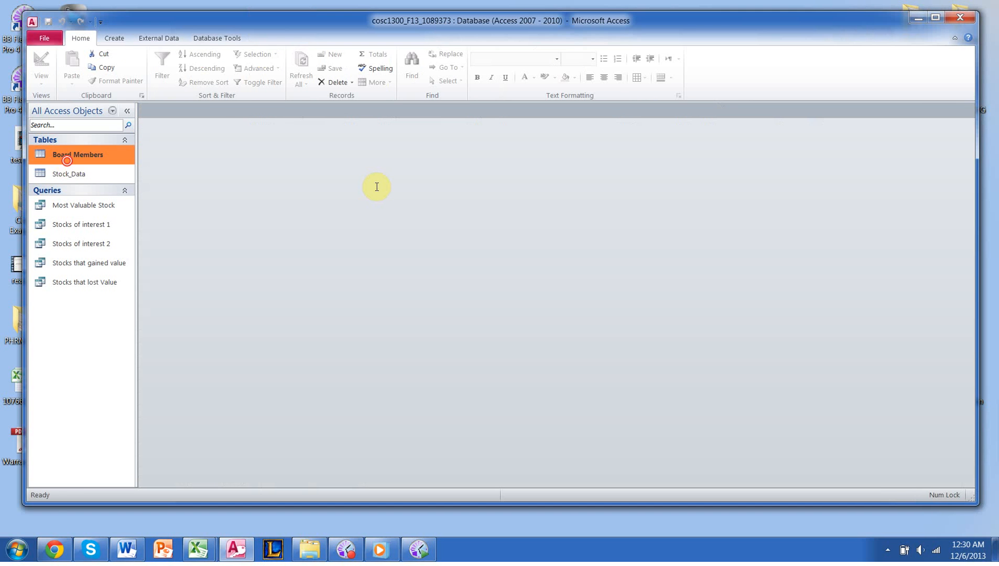
left_click(488, 184)
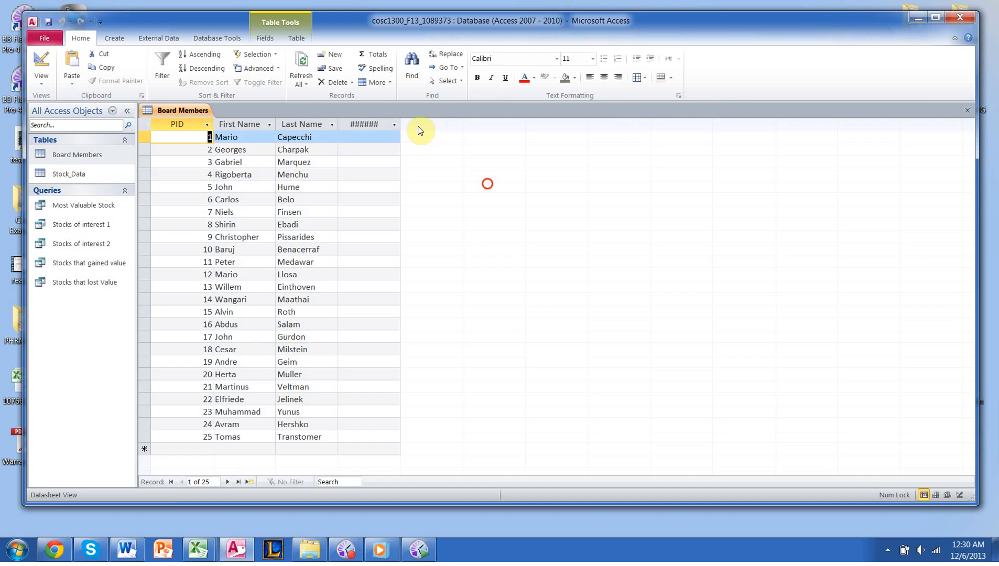
left_click(402, 124)
left_click_drag(402, 125, 453, 125)
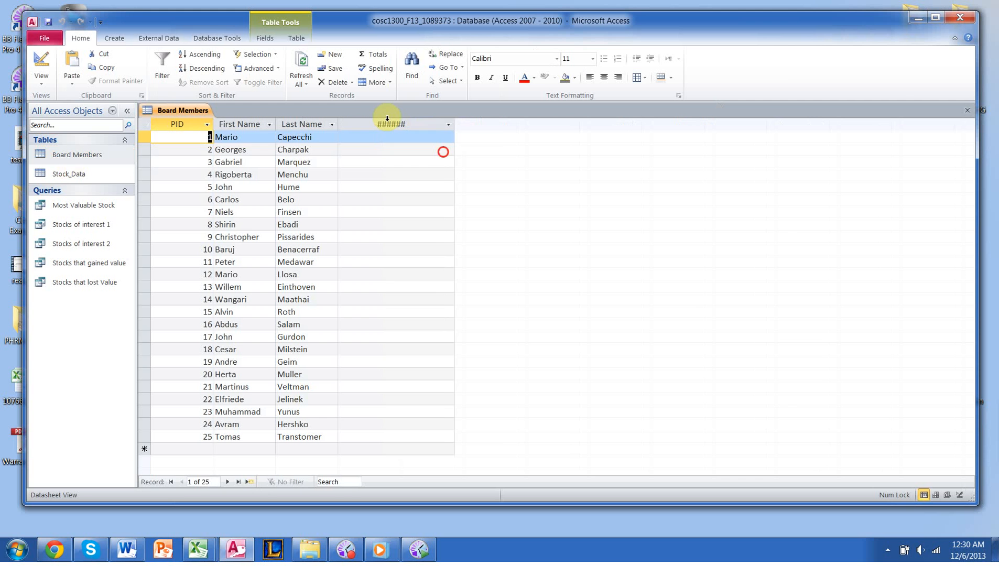
- Check the Board Members sheet in Excel, and delete the empty ###### field from the Access table Board Members
left_click(389, 120)
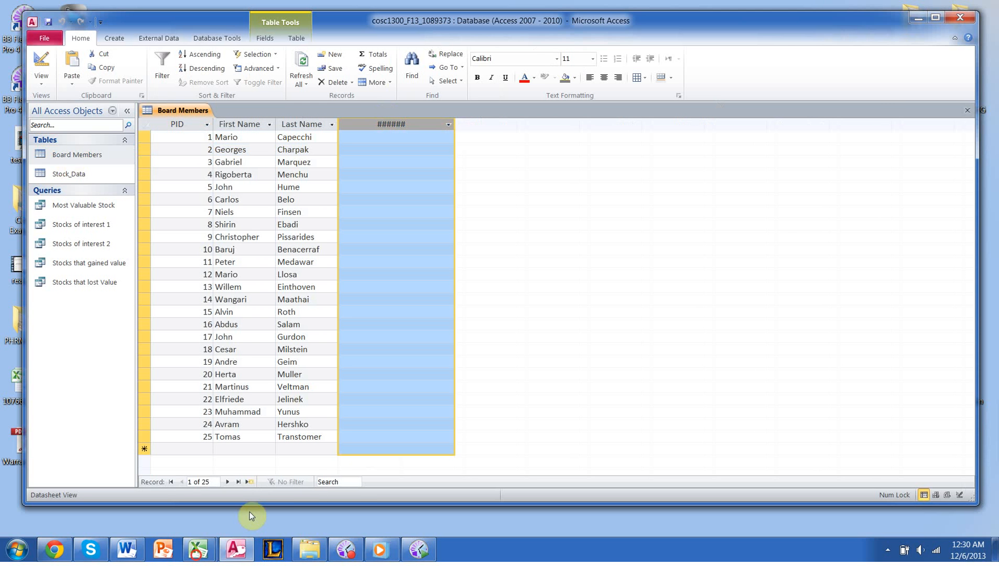
mouse_move(199, 550)
left_click(326, 476)
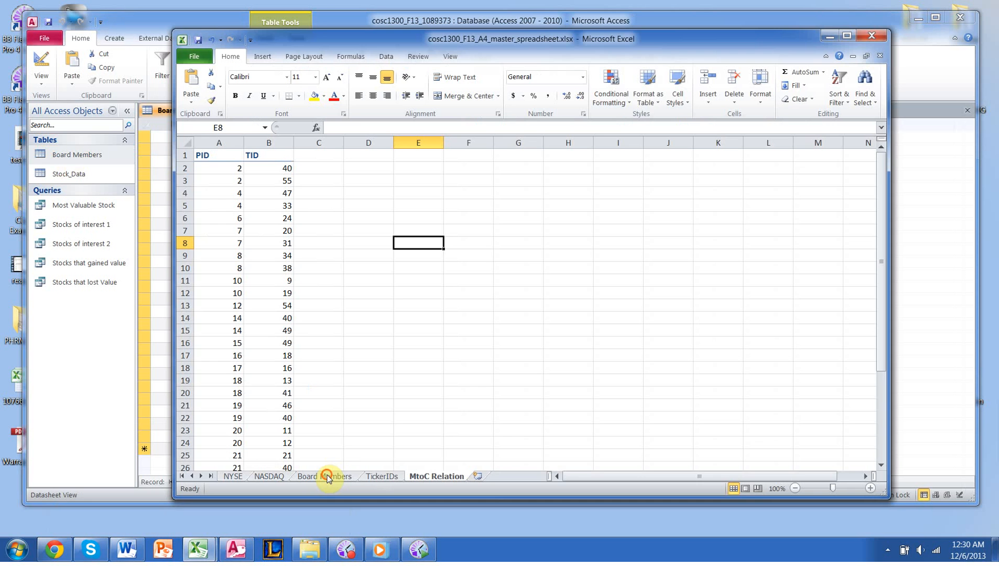
key("alt+Tab")
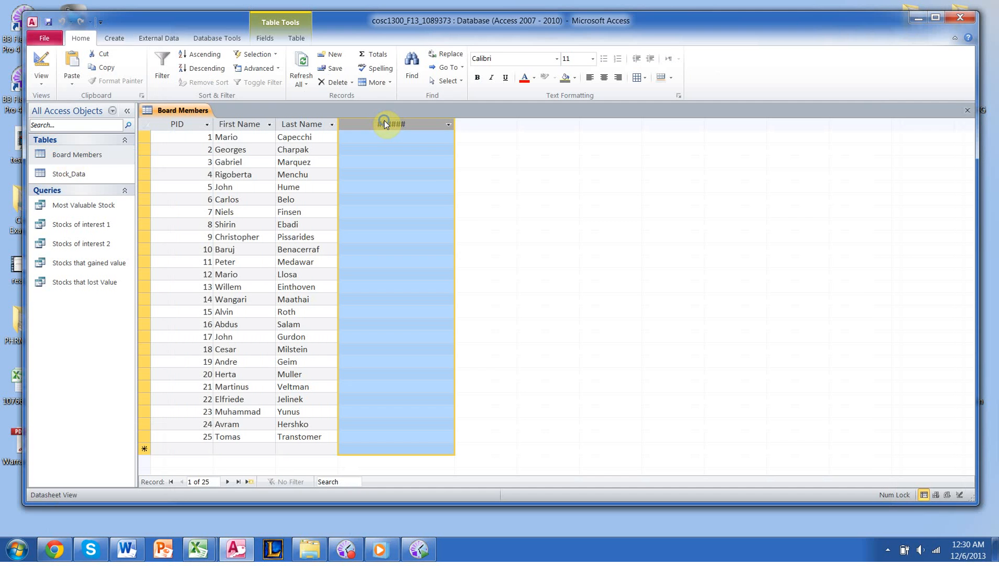
right_click(384, 124)
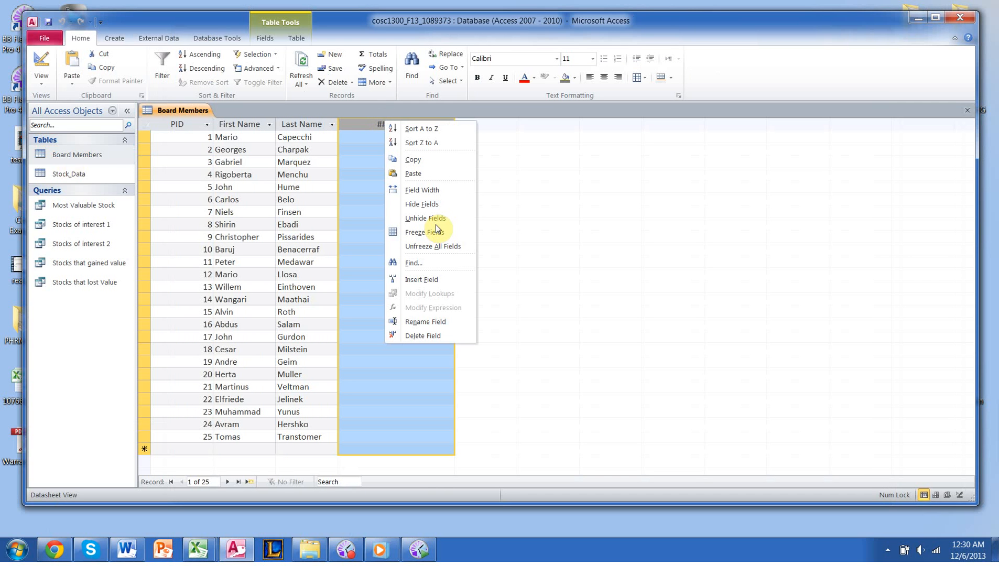
left_click(456, 335)
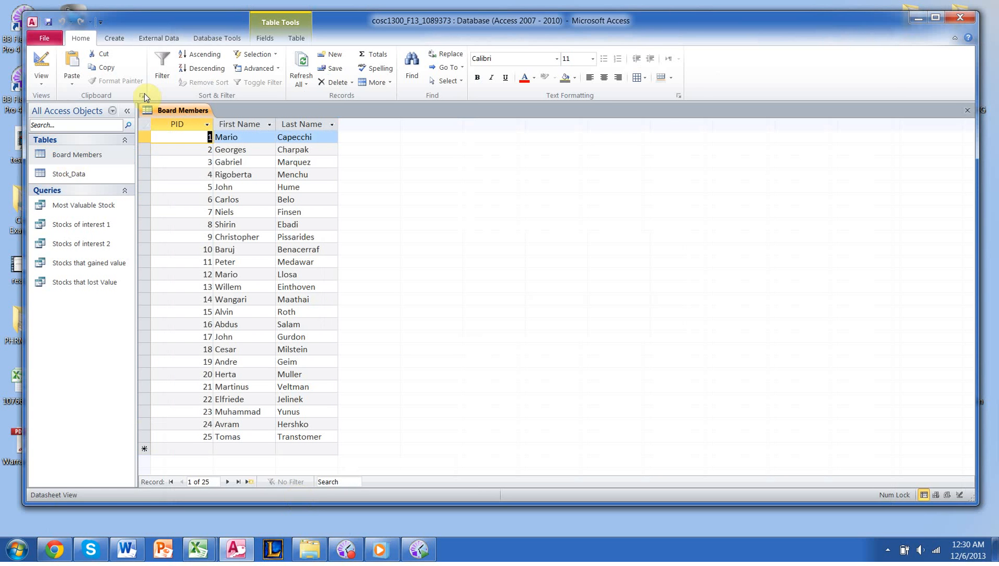
left_click(142, 95)
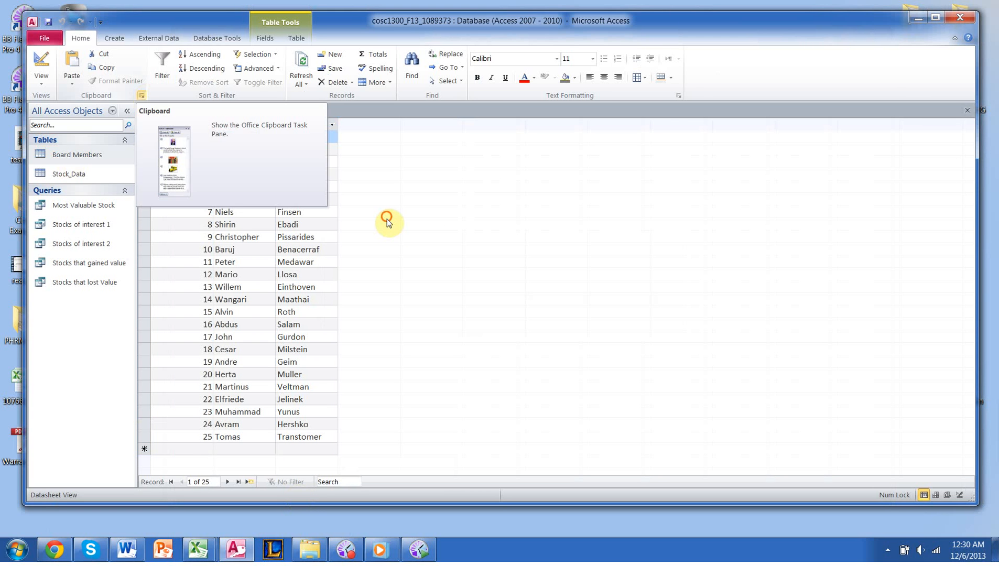
- Switch to the master spreadsheet in Excel and examine the PID and TID columns on the MtoC Relation sheet
left_click(386, 218)
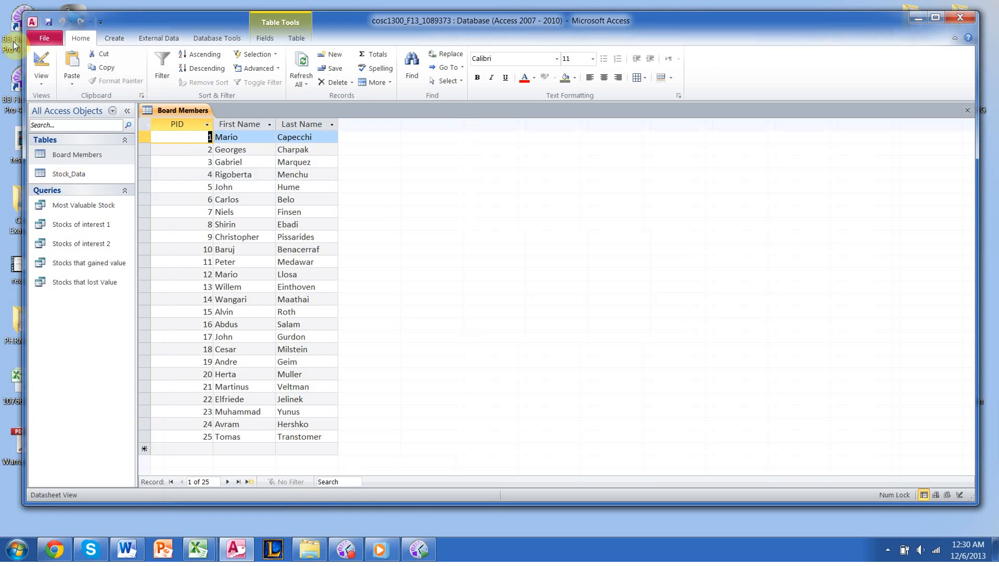
left_click(445, 255)
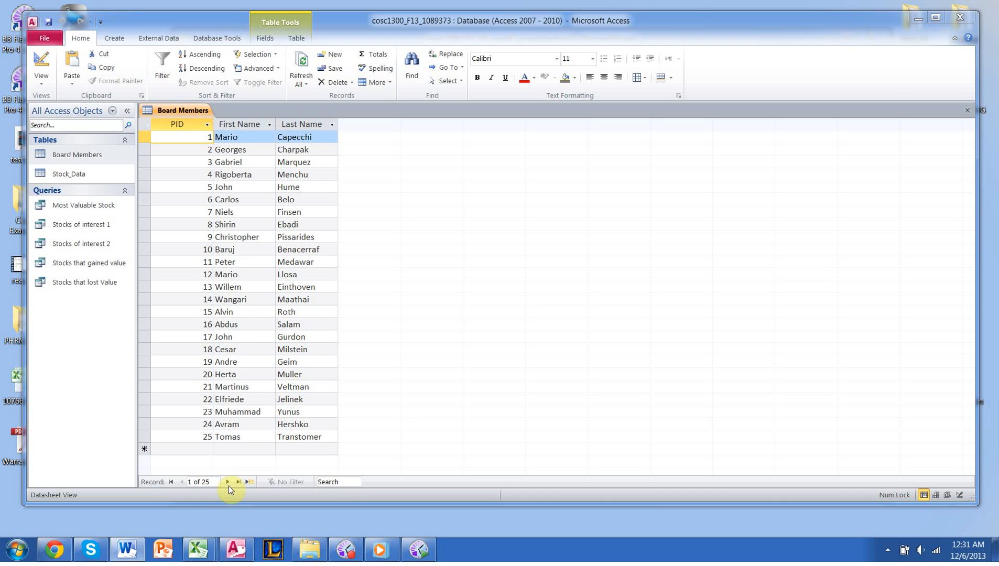
left_click(207, 546)
left_click(322, 482)
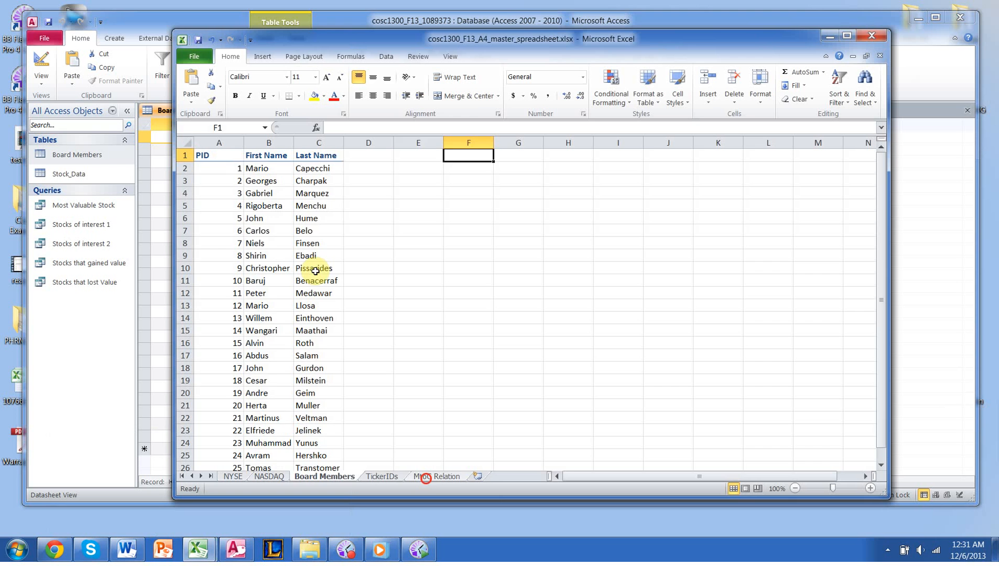
left_click(425, 477)
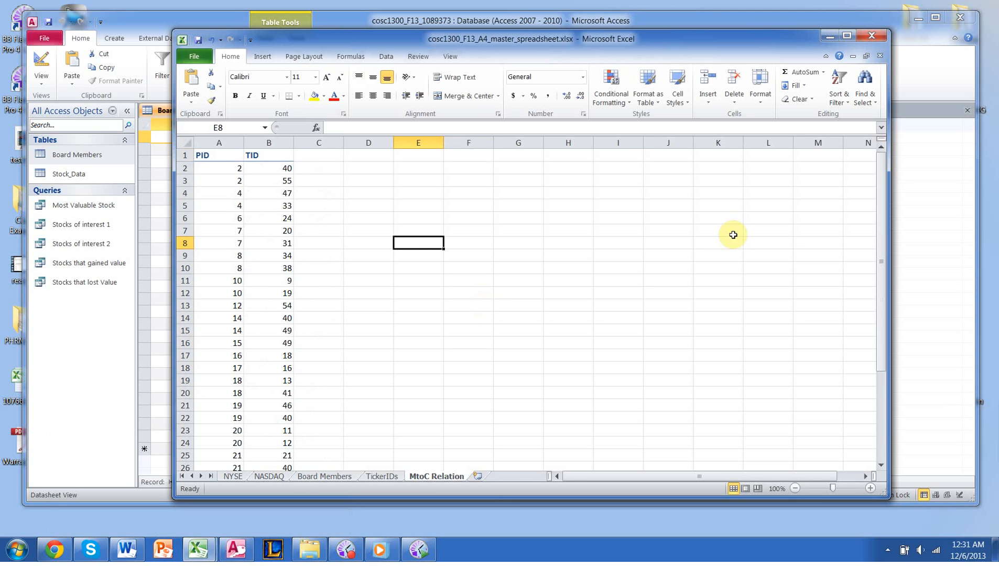
left_click(222, 165)
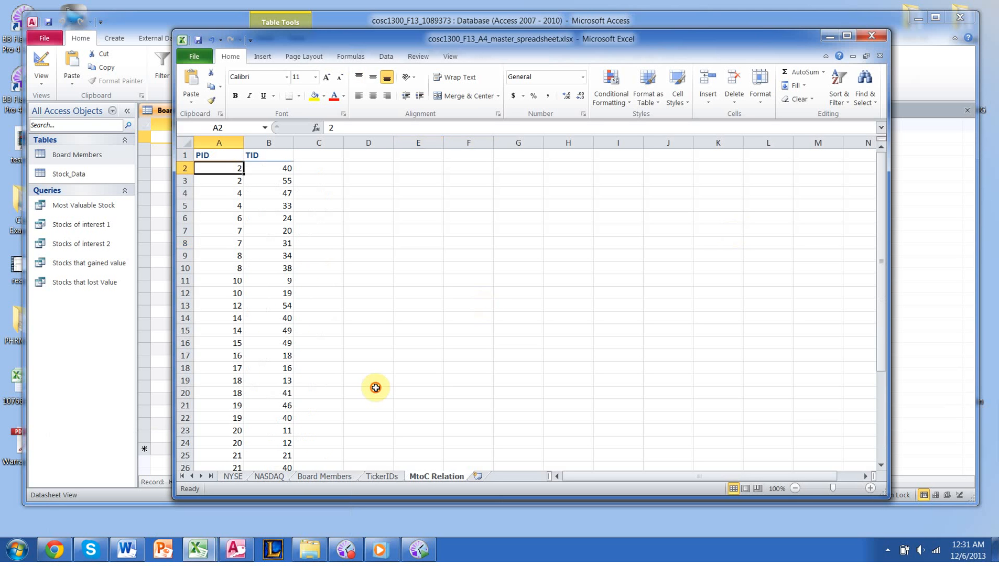
left_click(376, 388)
- Switch to Access and start importing cosc1300_F13_A4_master_spreadsheet.xlsx as a new table in the current database
left_click(46, 87)
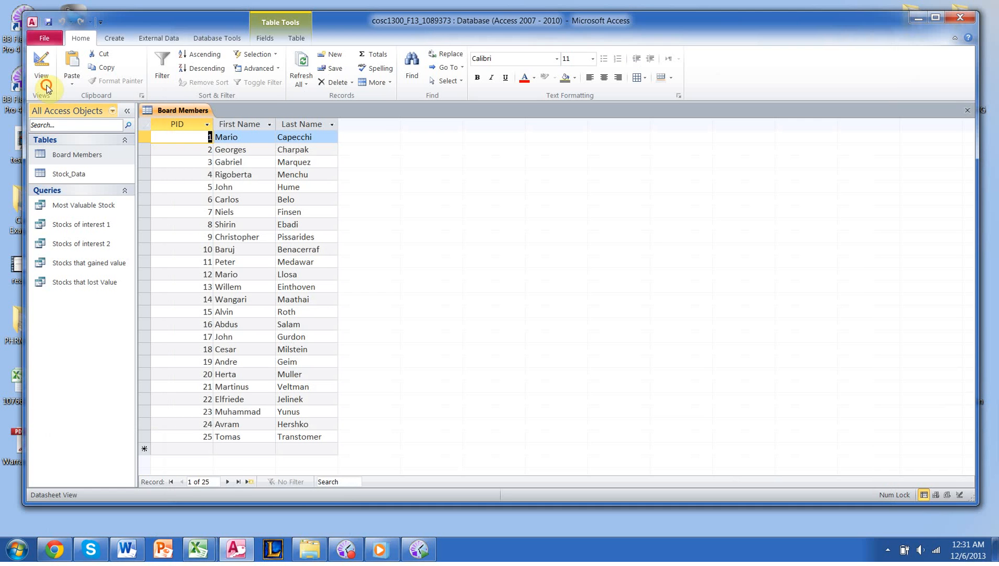
left_click(111, 43)
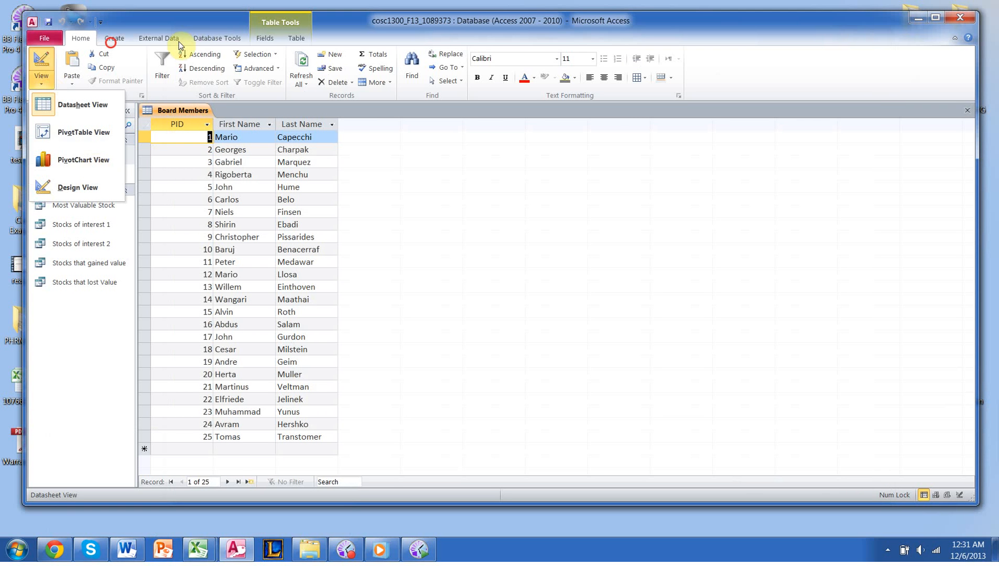
left_click(176, 40)
left_click(111, 58)
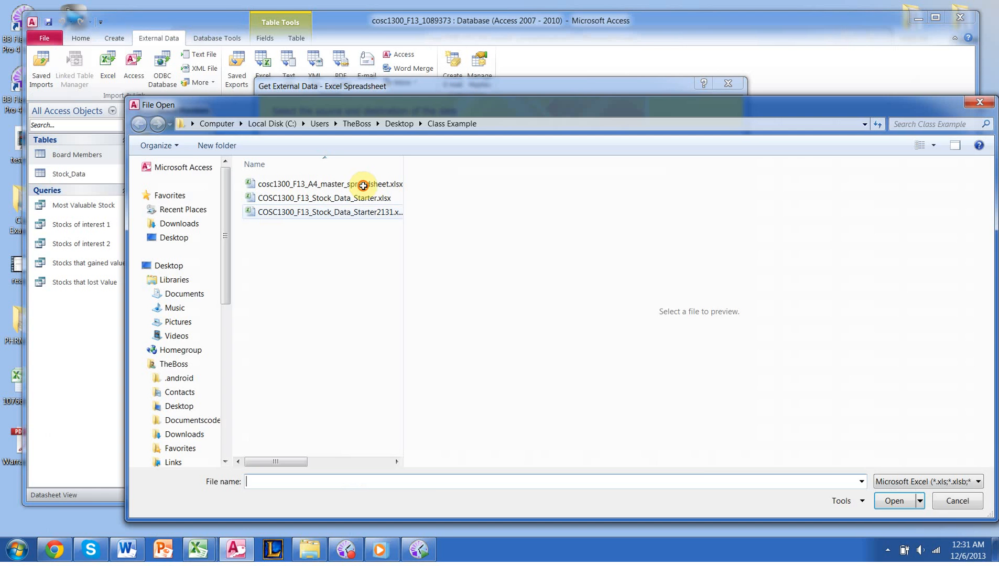
left_click(363, 185)
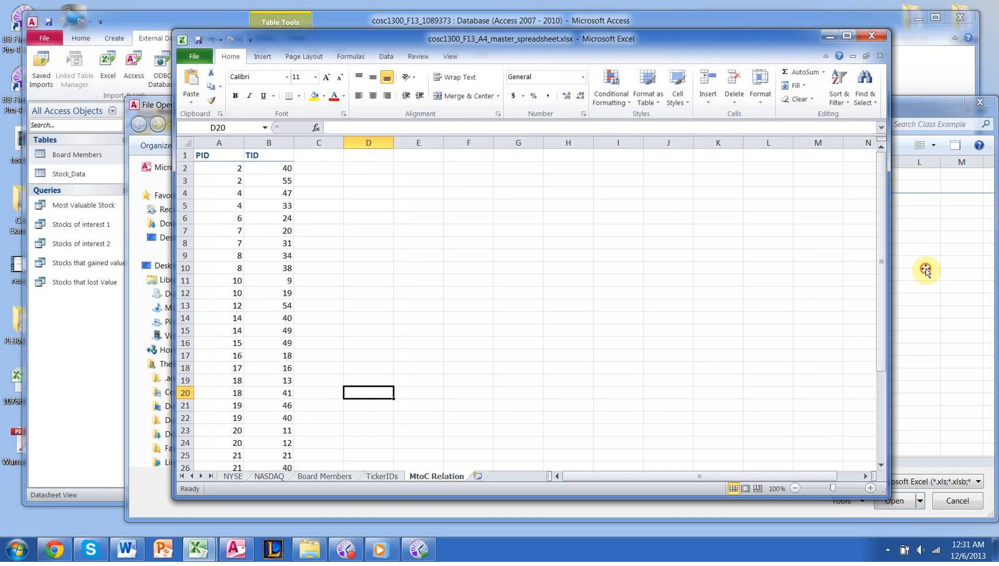
left_click(926, 271)
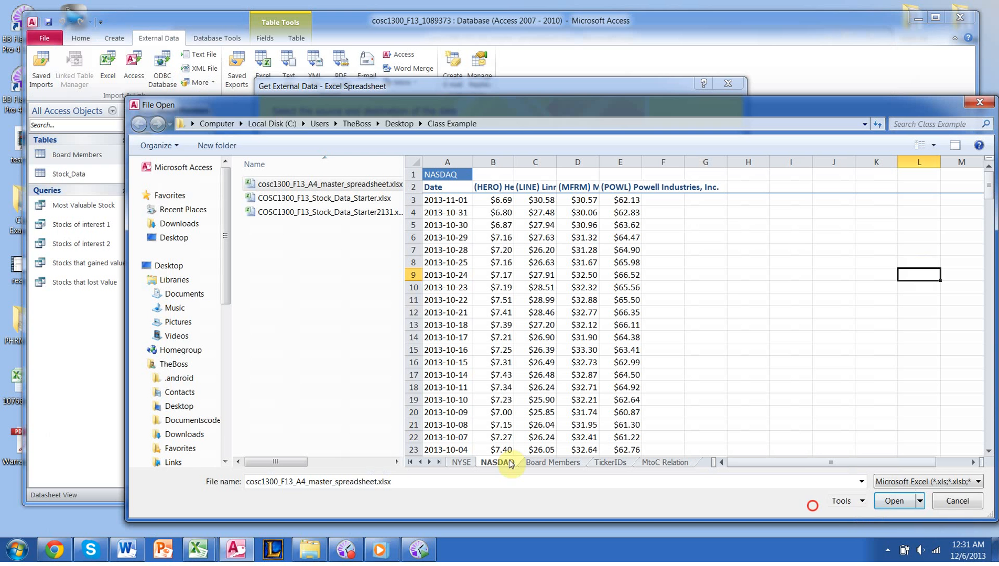
left_click(676, 461)
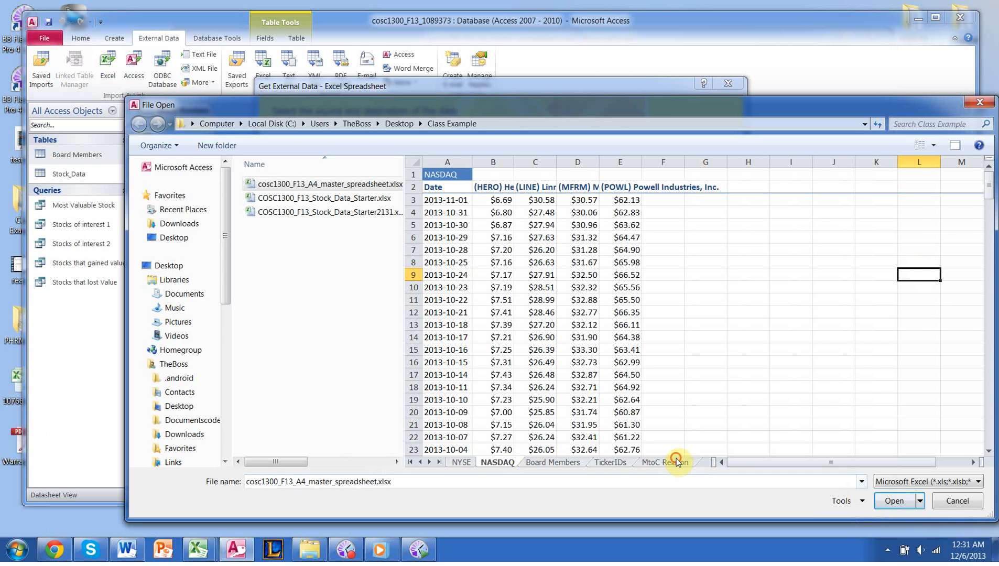
left_click(875, 505)
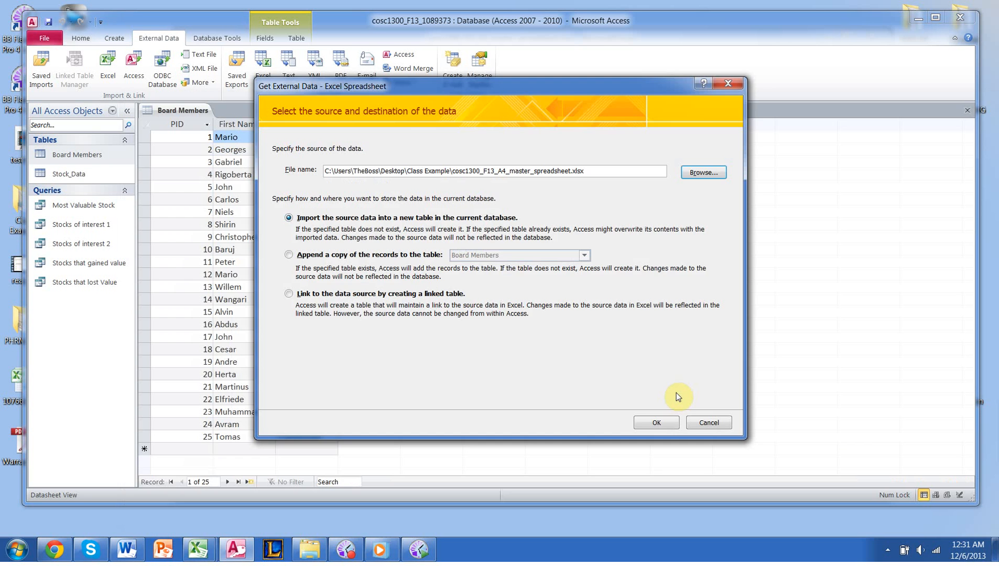
left_click(658, 423)
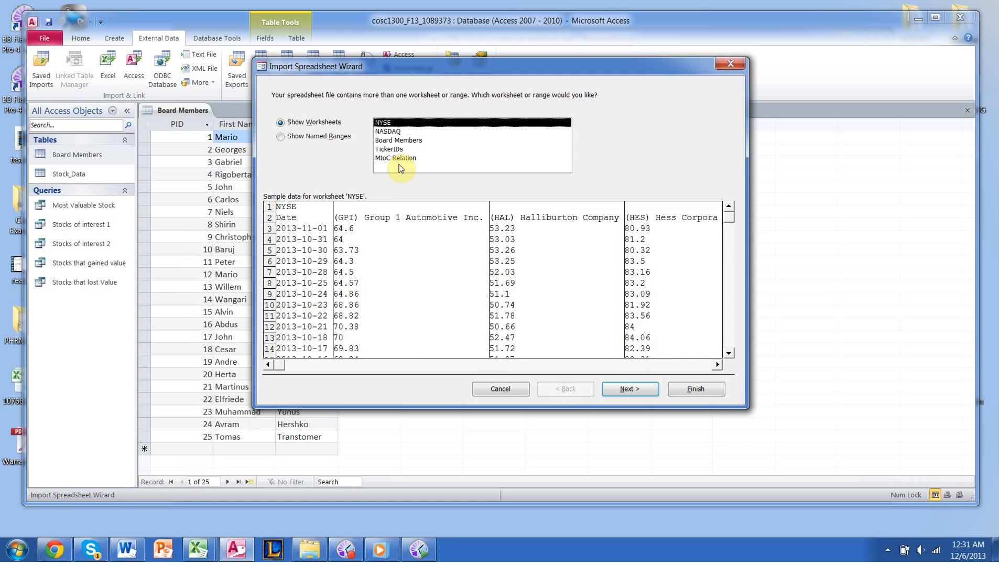
- Import the MtoC Relation sheet without a primary key into a table named MtoC Relation, without saving the import steps
left_click(398, 160)
left_click(635, 387)
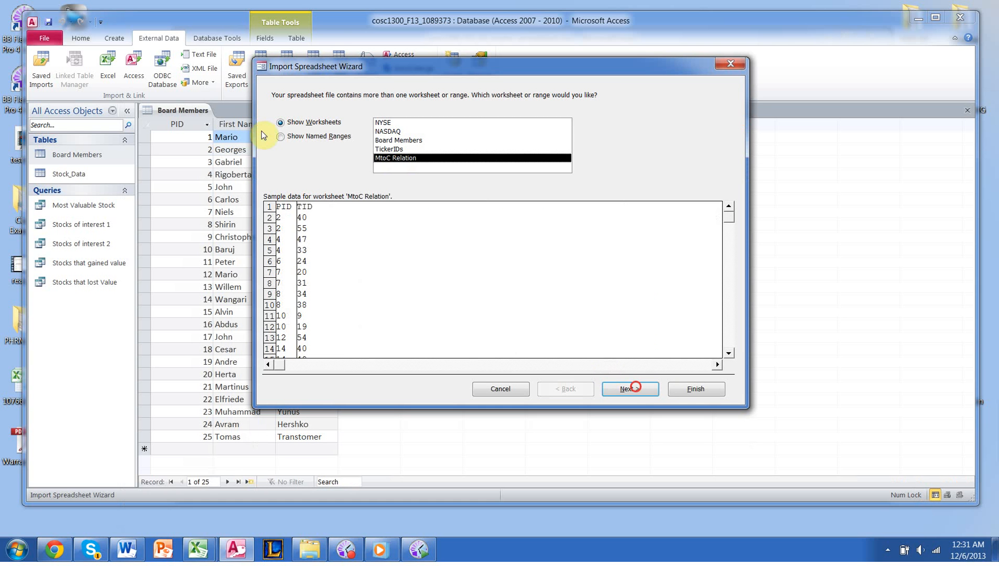
left_click(649, 388)
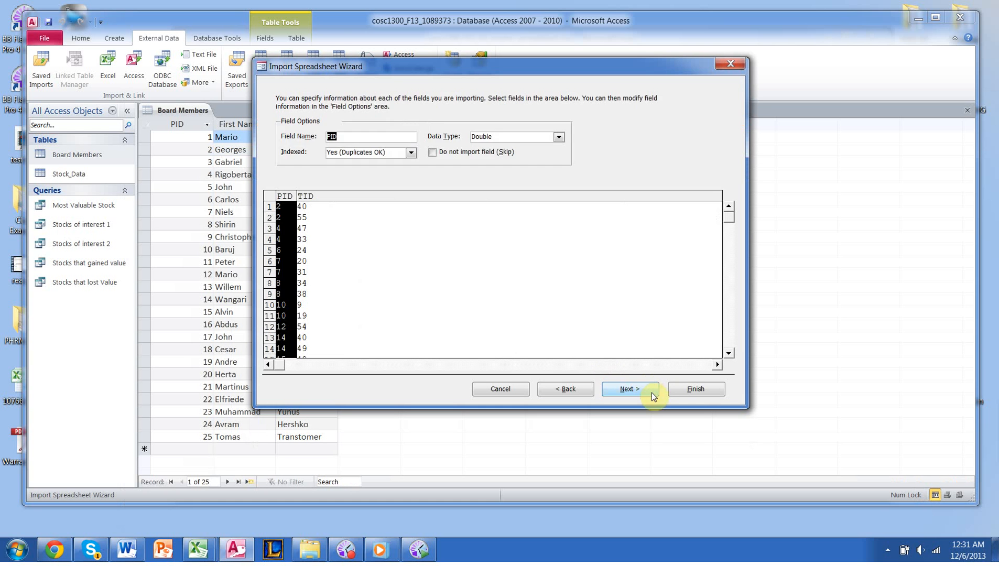
left_click(645, 389)
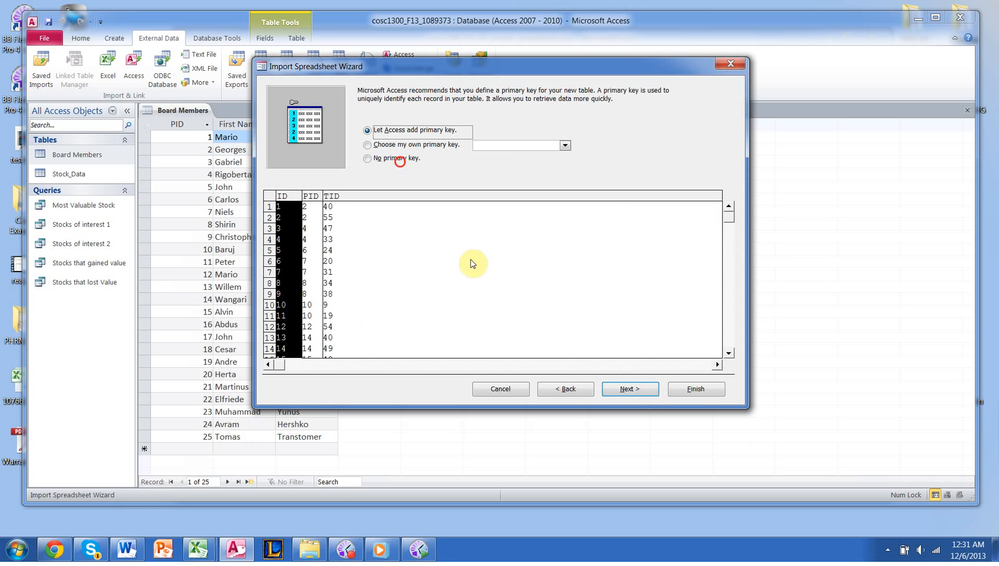
left_click(400, 161)
left_click(638, 389)
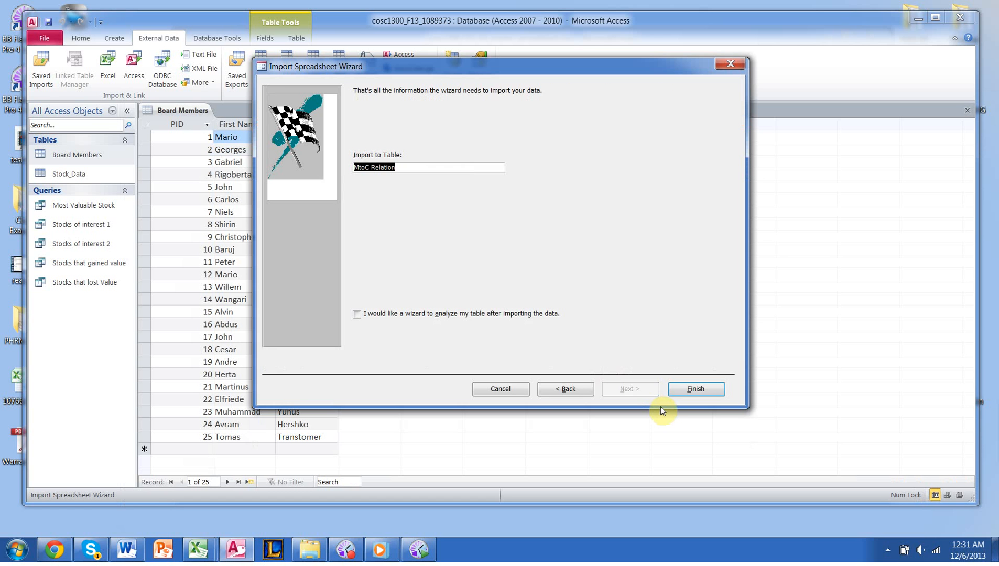
left_click(696, 389)
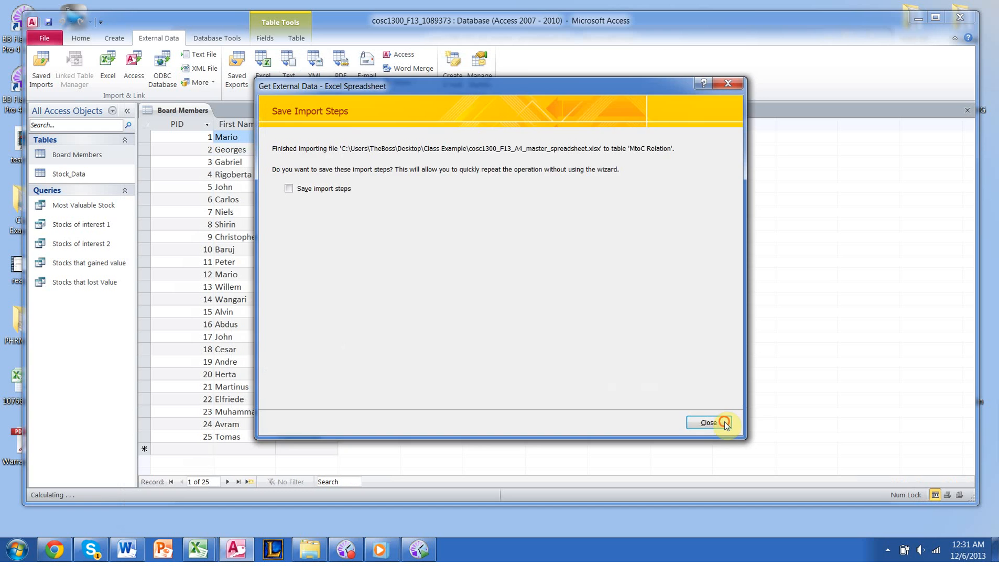
left_click(724, 422)
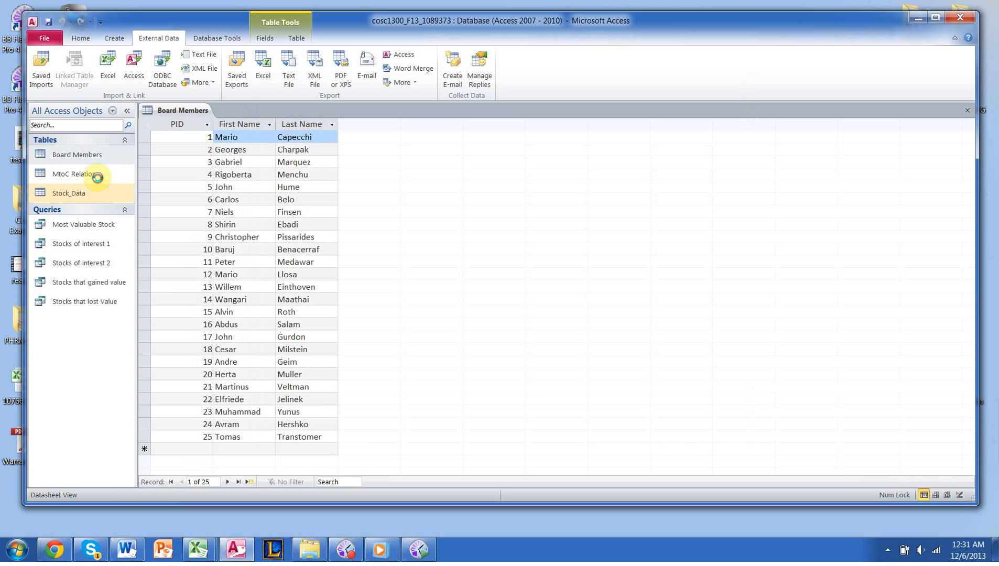
- Open the MtoC Relation table and compare its PID and TID fields with the Board Members table
double_click(97, 178)
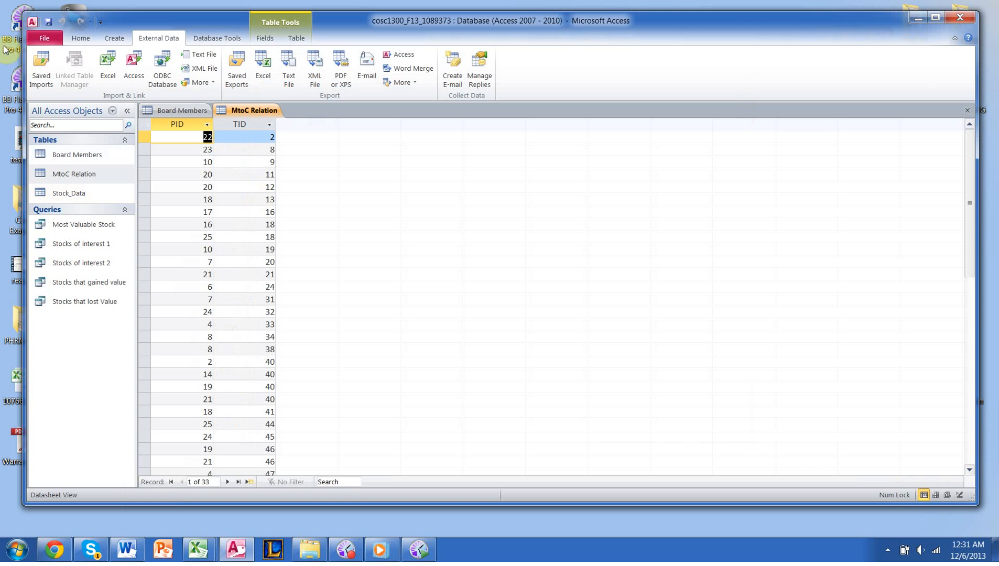
left_click(75, 39)
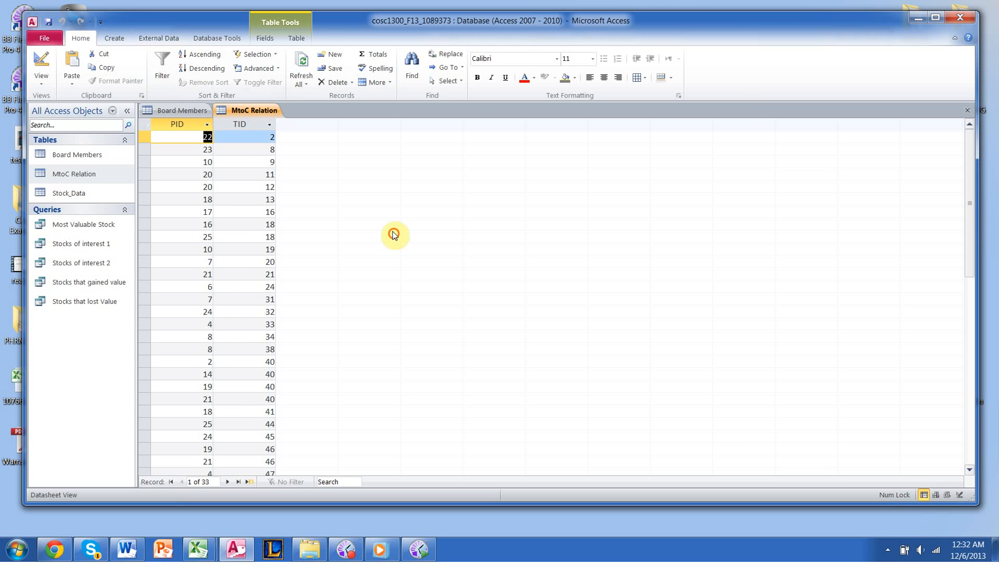
left_click(235, 172)
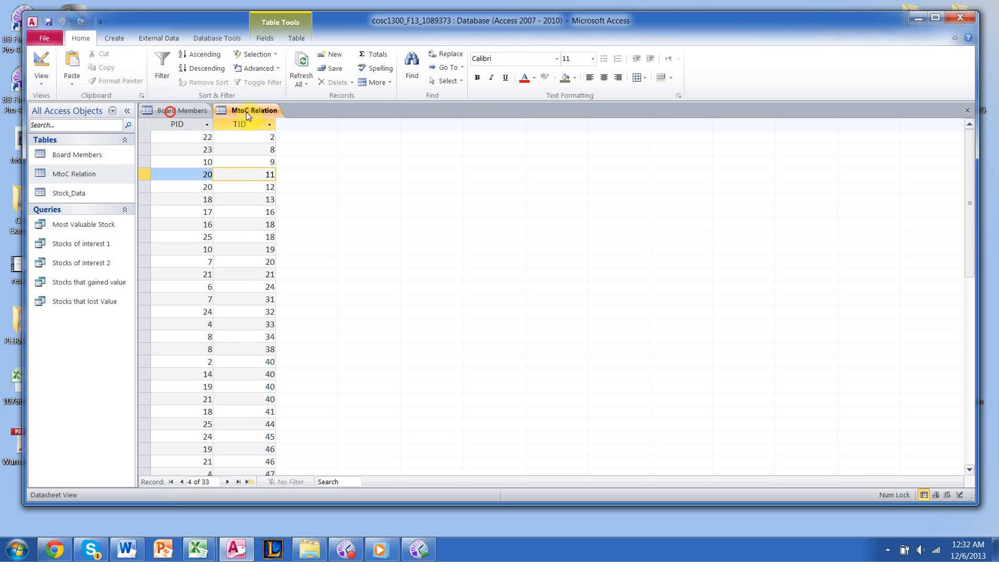
left_click(169, 112)
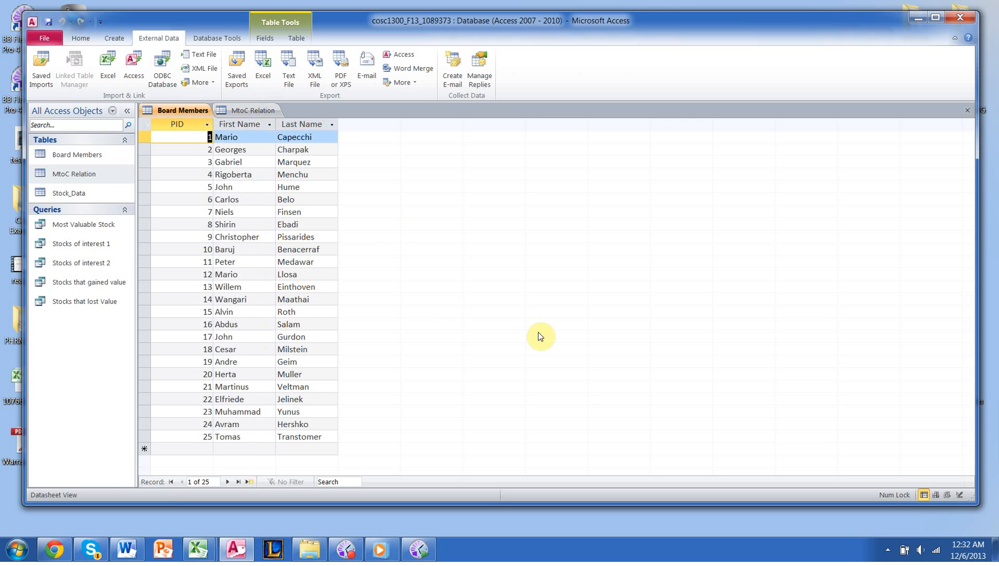
- Create a new query in design view and add the Board Members, MtoC Relation and Stock_Data tables to it
left_click(106, 39)
left_click(205, 69)
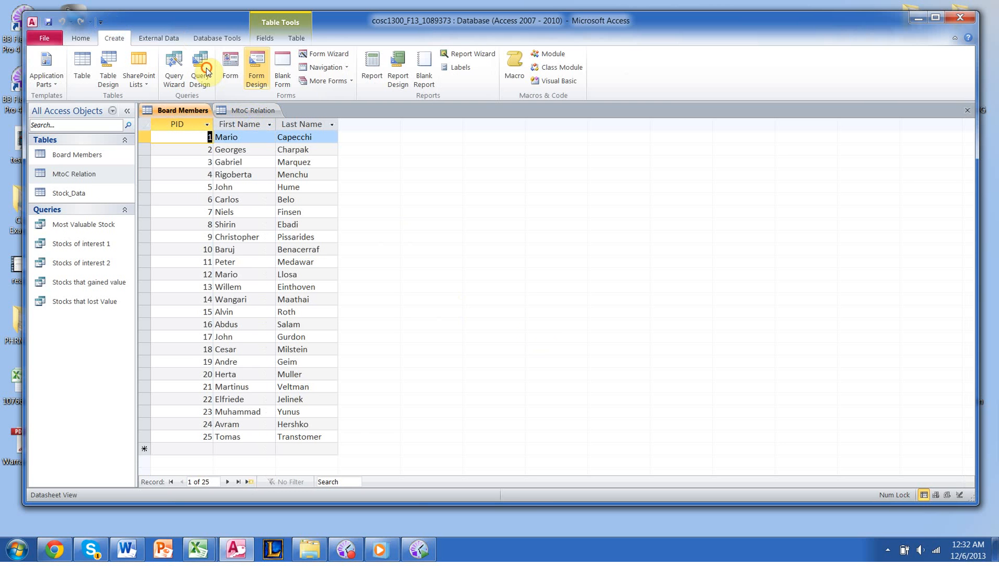
left_click(386, 197)
left_click(478, 345)
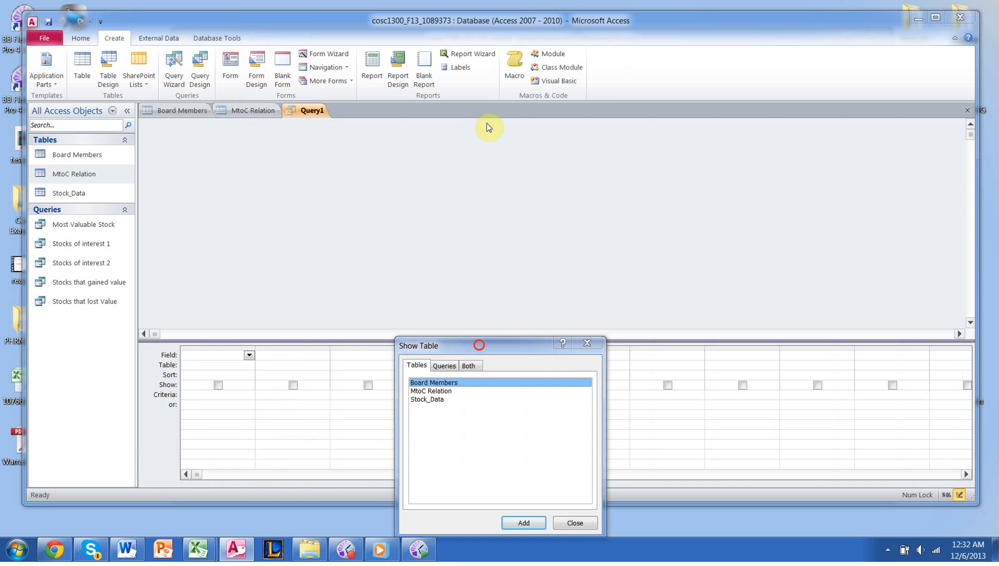
left_click_drag(479, 345, 487, 96)
left_click(523, 272)
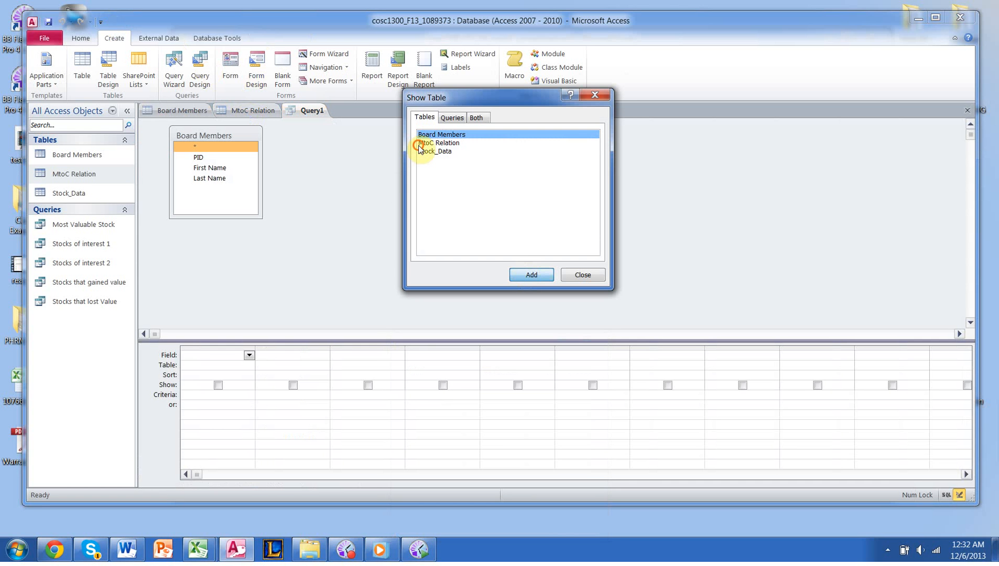
left_click(419, 144)
left_click(532, 275)
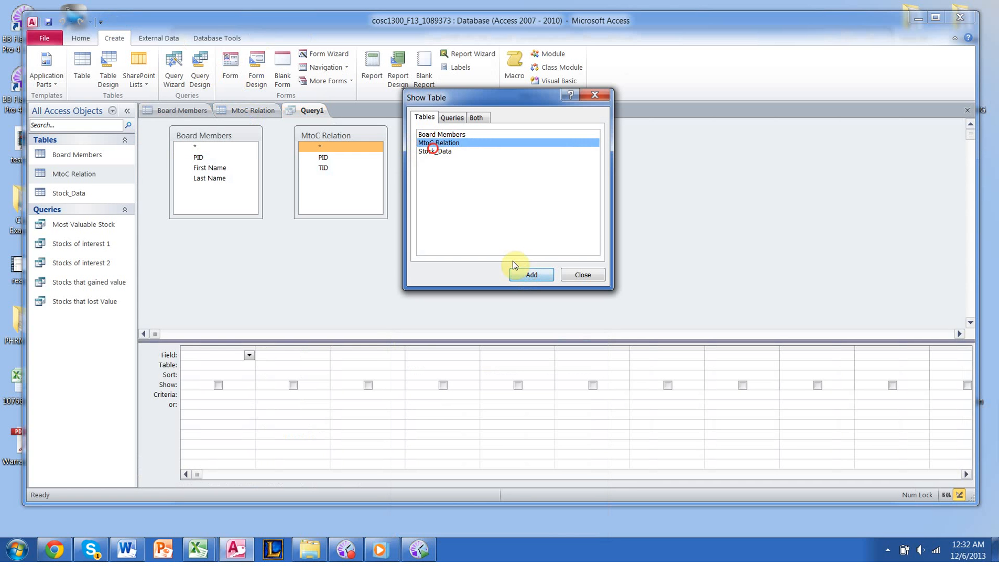
left_click(433, 149)
left_click(528, 278)
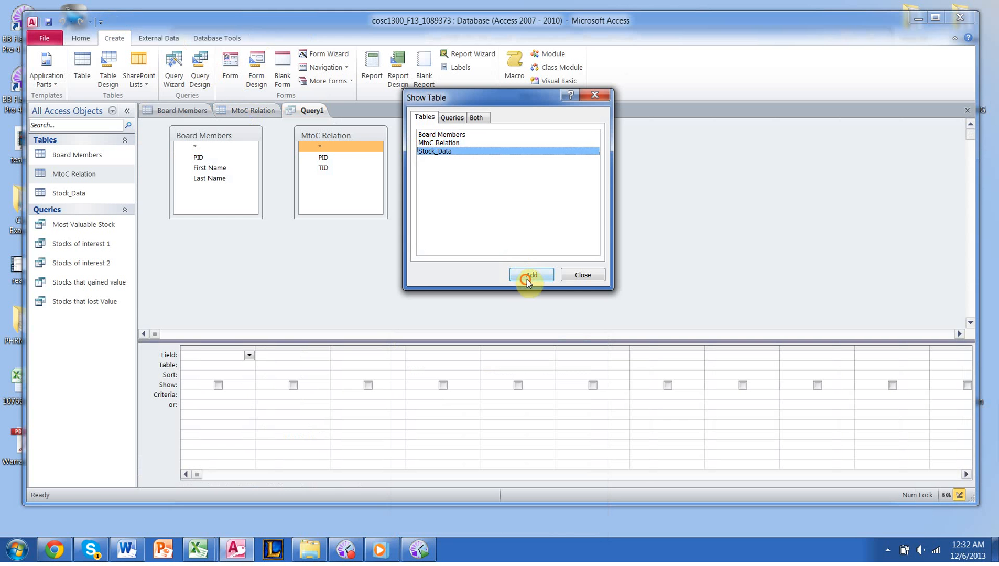
left_click(581, 276)
- Remove the duplicate Stock_Data_1 table from the query and enlarge the Stock_Data box to show all its fields
left_click(584, 137)
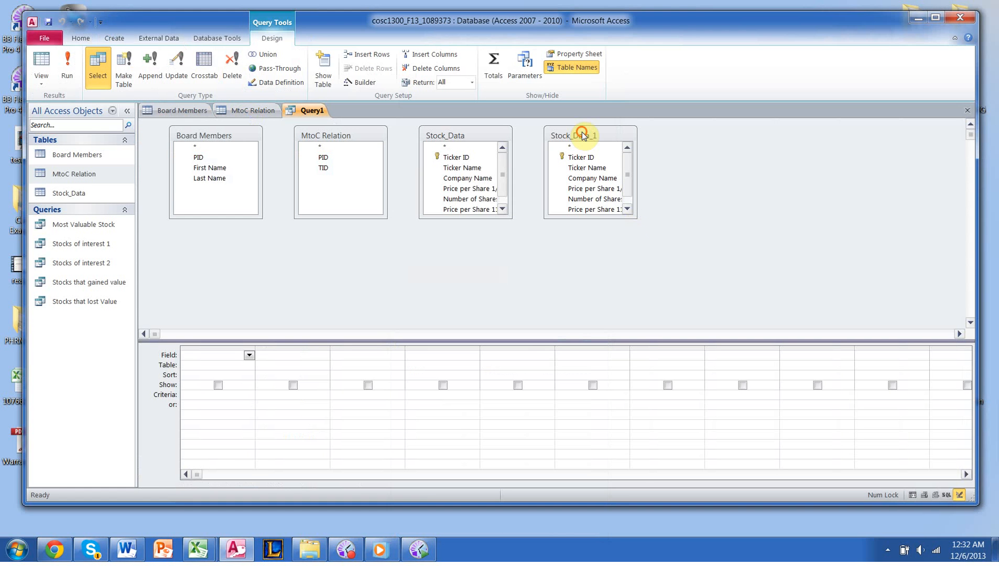
key("Delete")
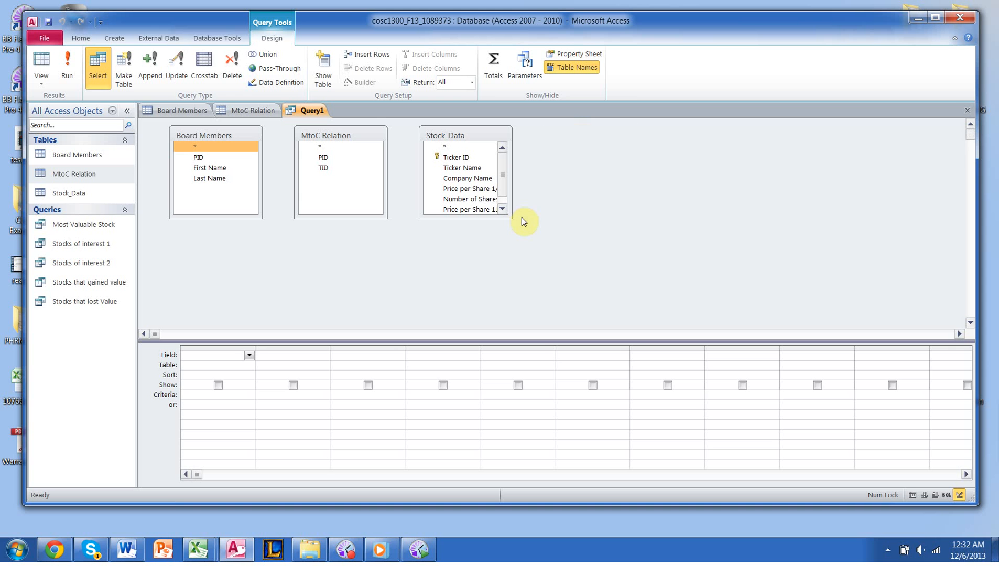
left_click_drag(512, 217, 595, 260)
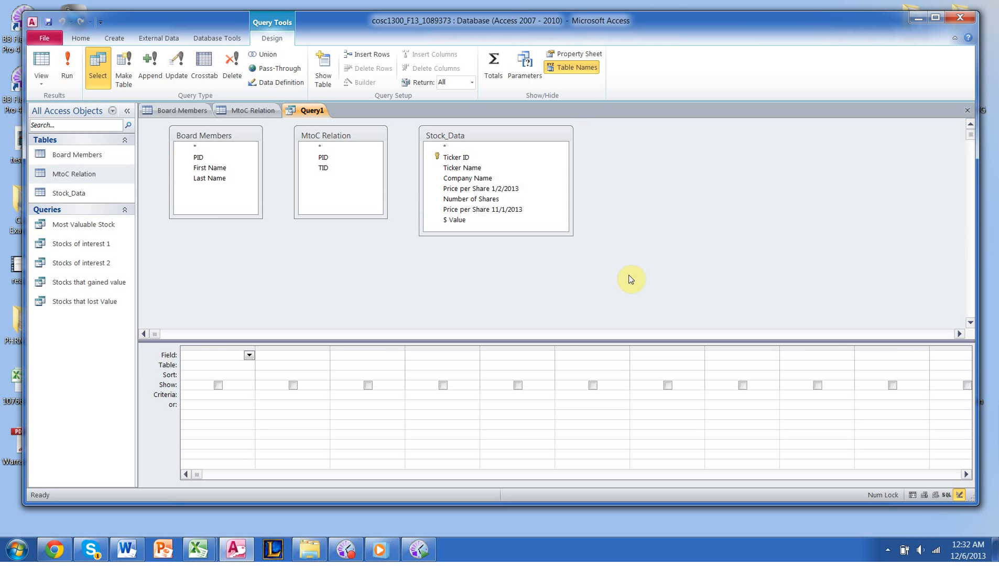
left_click(628, 274)
- Join Board Members to MtoC Relation on PID, and MtoC Relation's TID to Stock_Data's Ticker ID
left_click(219, 159)
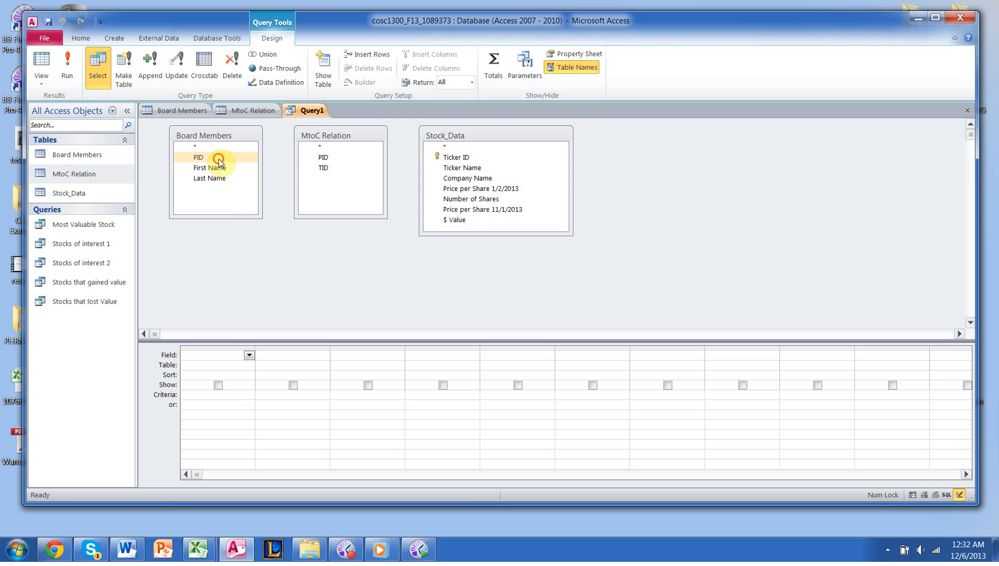
left_click_drag(219, 161, 317, 157)
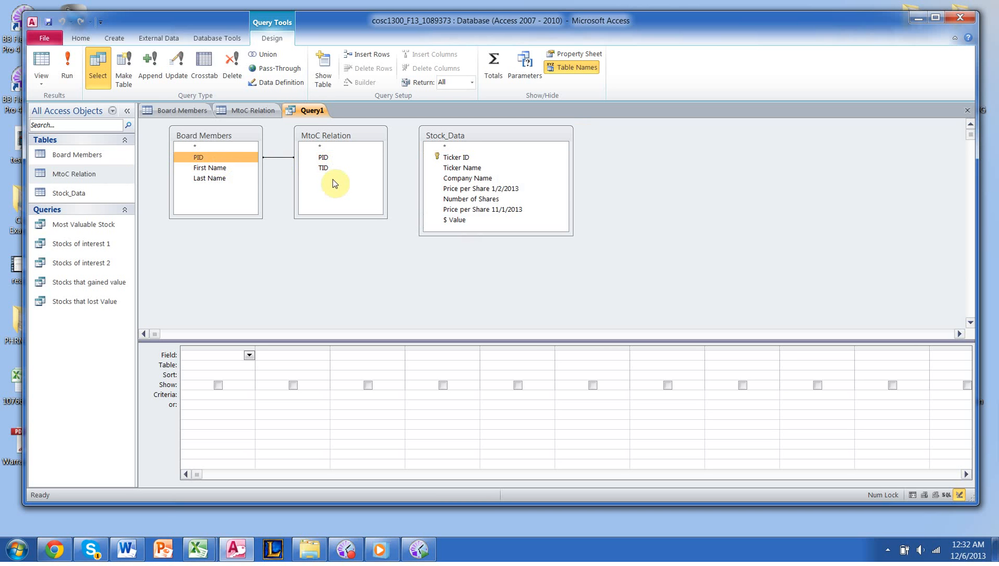
left_click_drag(356, 166, 450, 158)
left_click(449, 162)
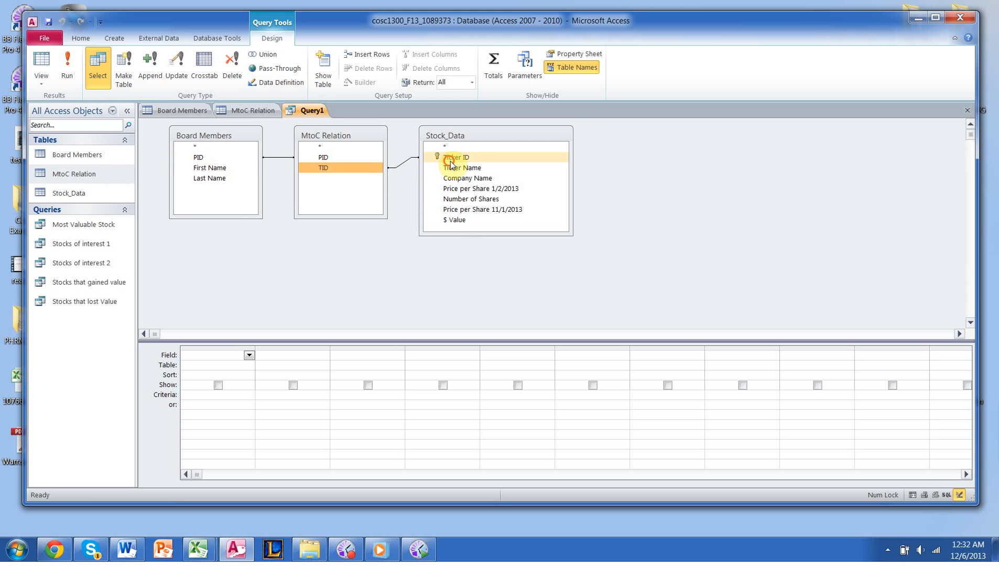
double_click(449, 163)
left_click(249, 355)
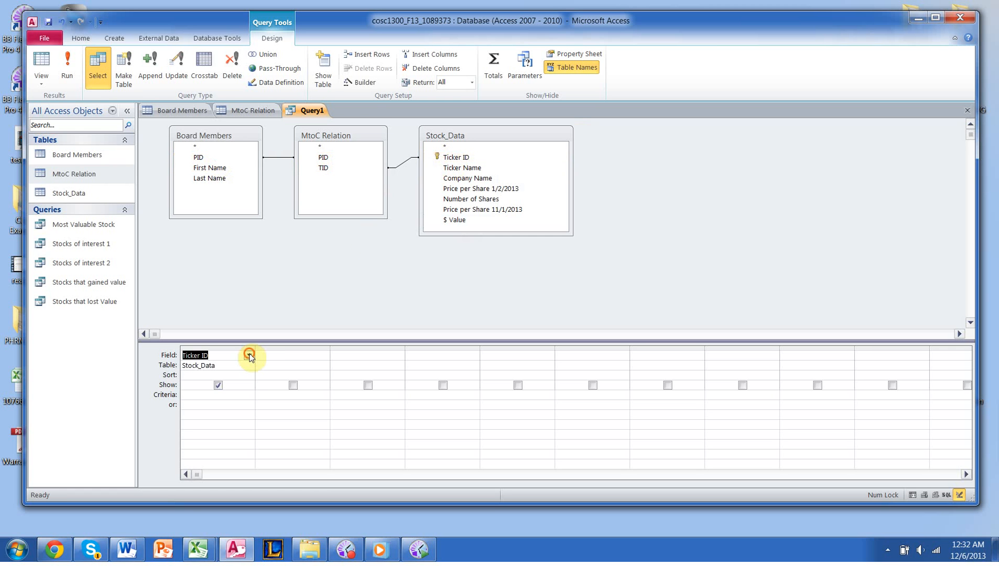
left_click(249, 355)
left_click(249, 355)
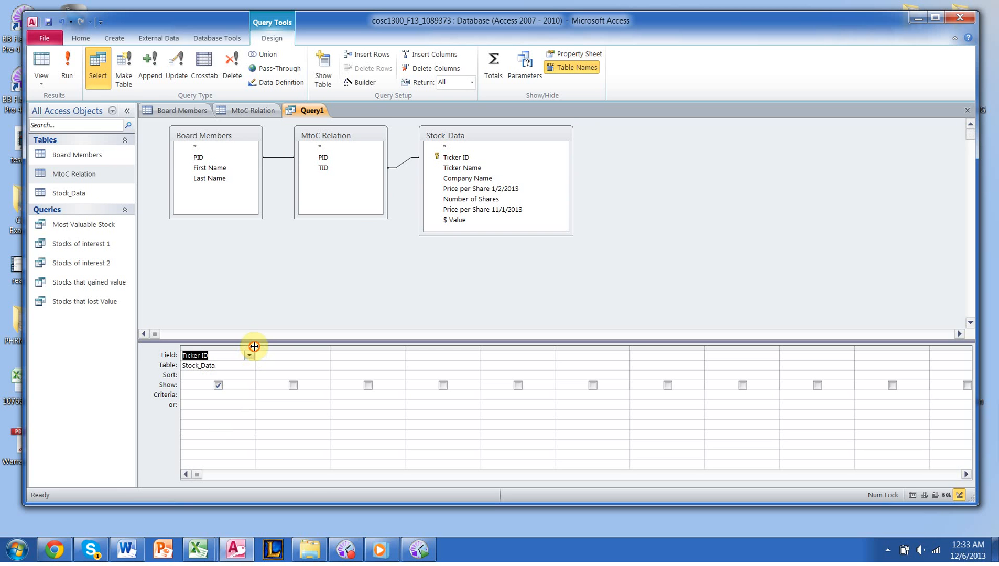
left_click(250, 348)
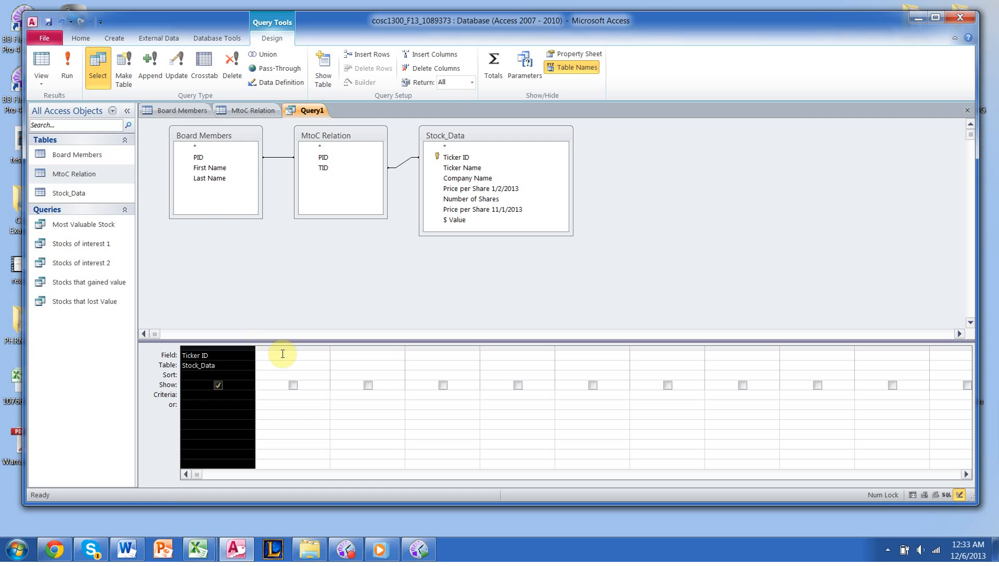
key("Delete")
left_click(287, 301)
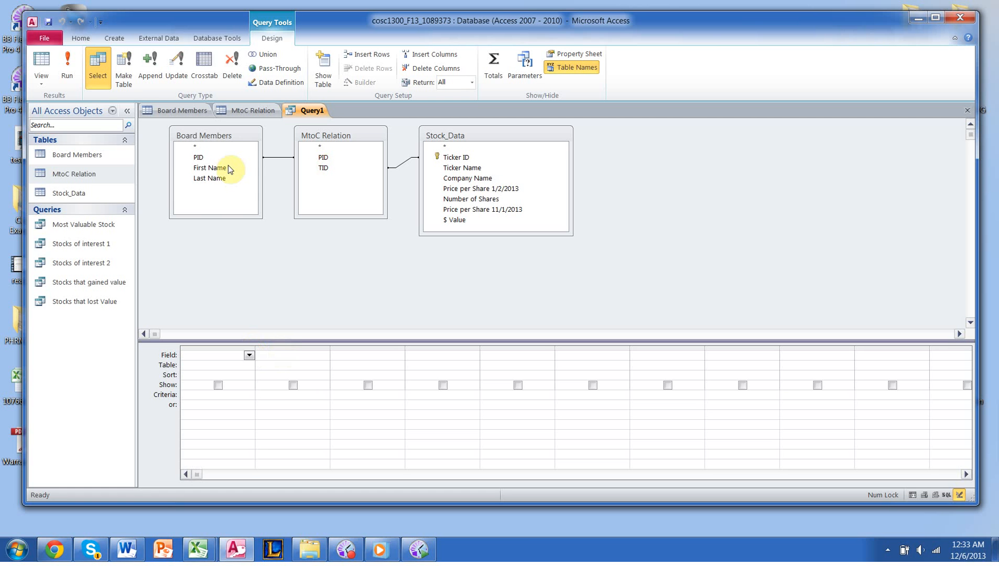
left_click(228, 166)
right_click(228, 166)
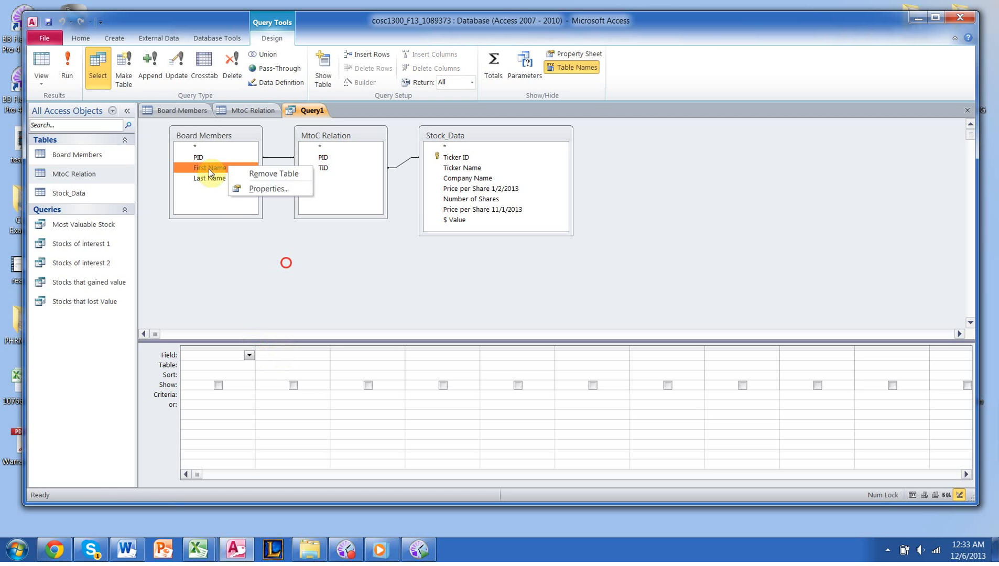
left_click(342, 285)
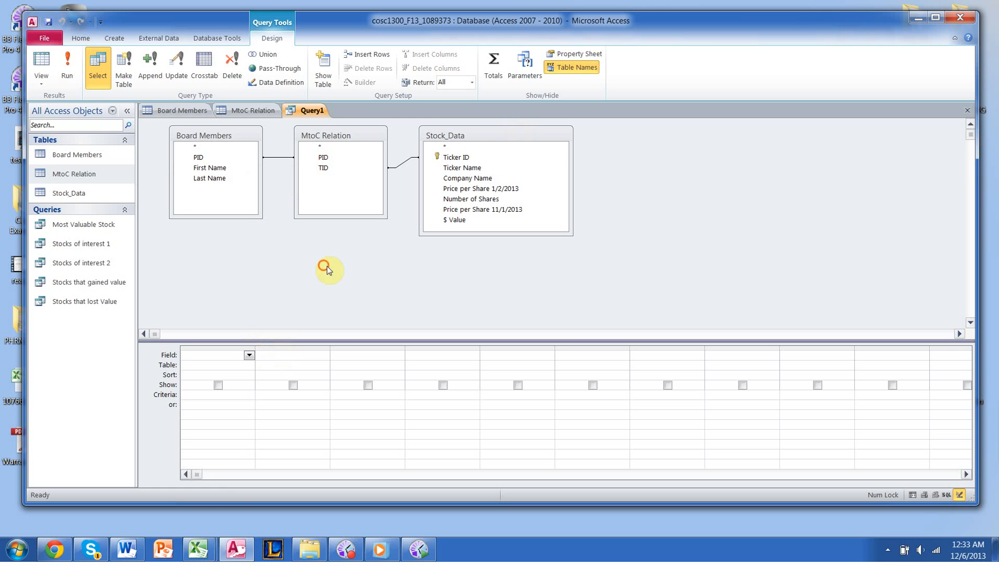
left_click(326, 169)
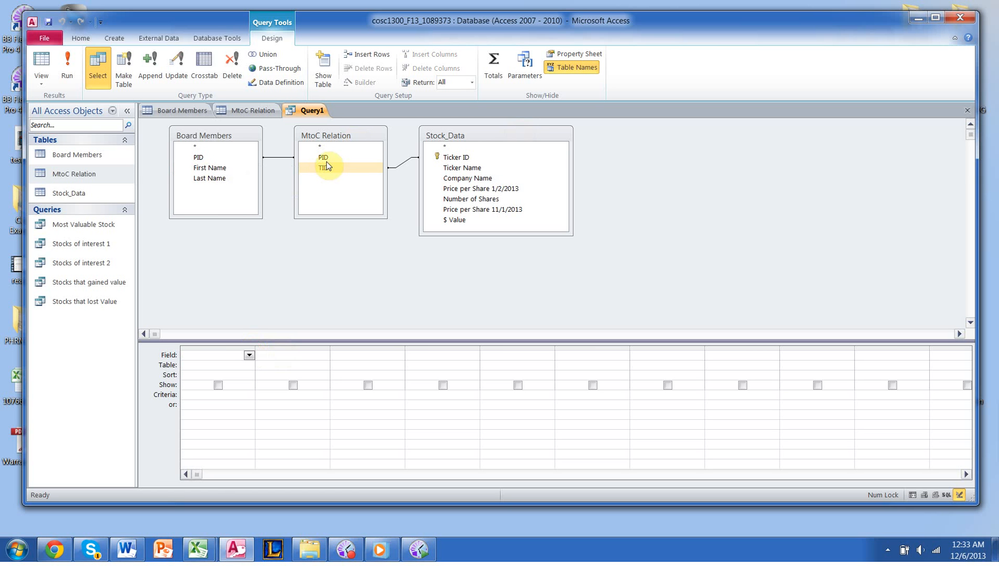
left_click(326, 159)
left_click(363, 232)
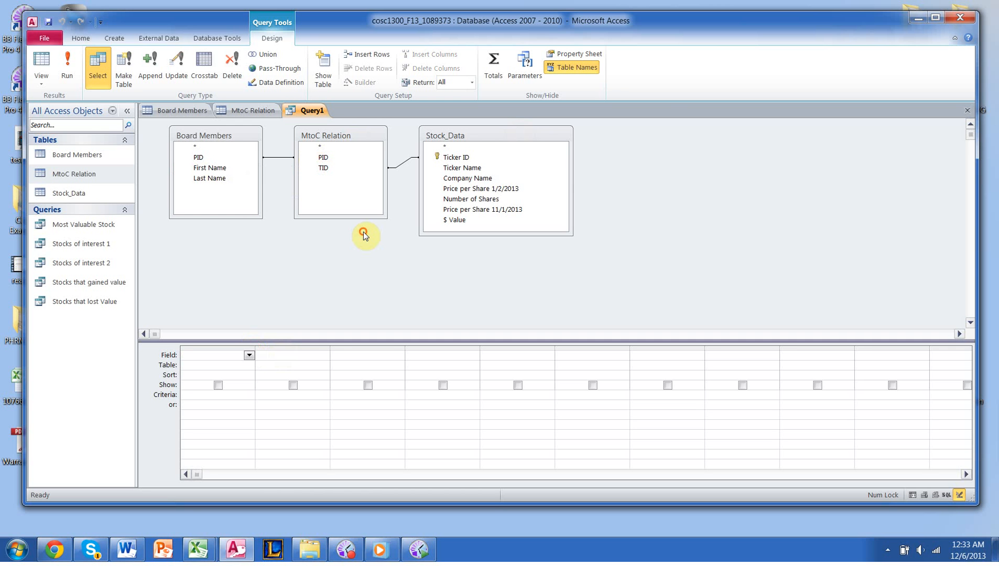
right_click(236, 550)
left_click(232, 312)
right_click(235, 550)
left_click(252, 295)
mouse_move(239, 549)
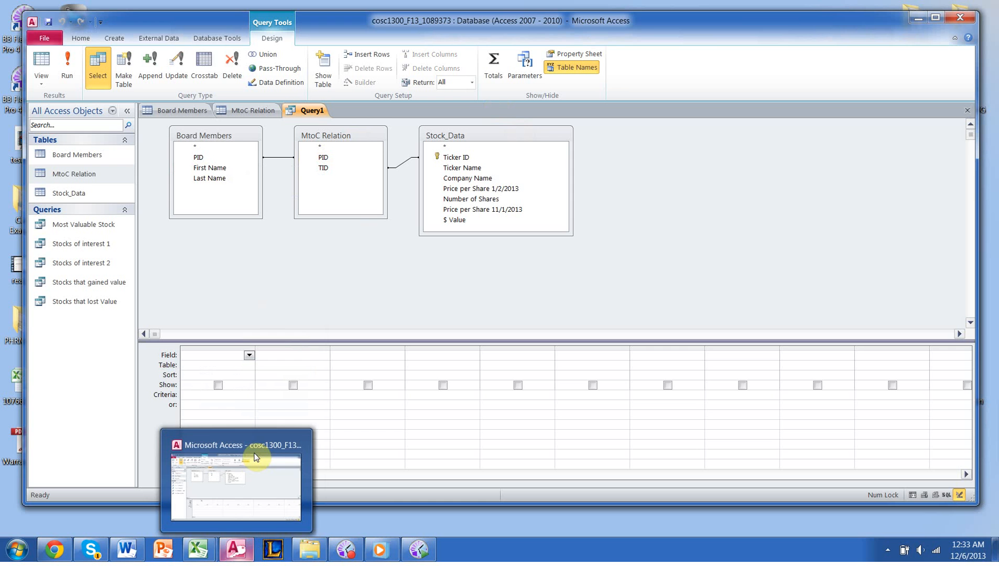
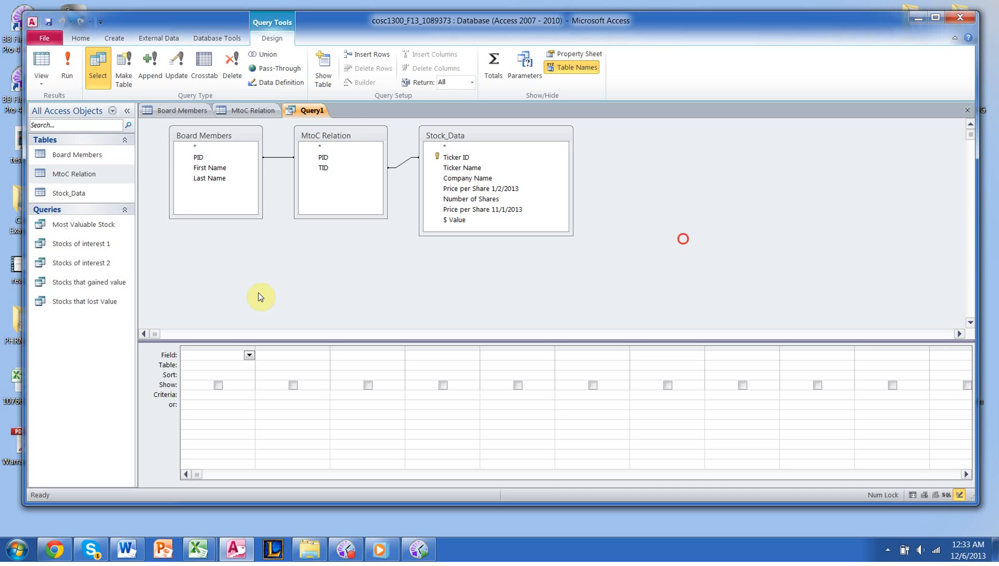
- Add the PID, First Name and Last Name fields from Board Members to the query's output columns
double_click(214, 158)
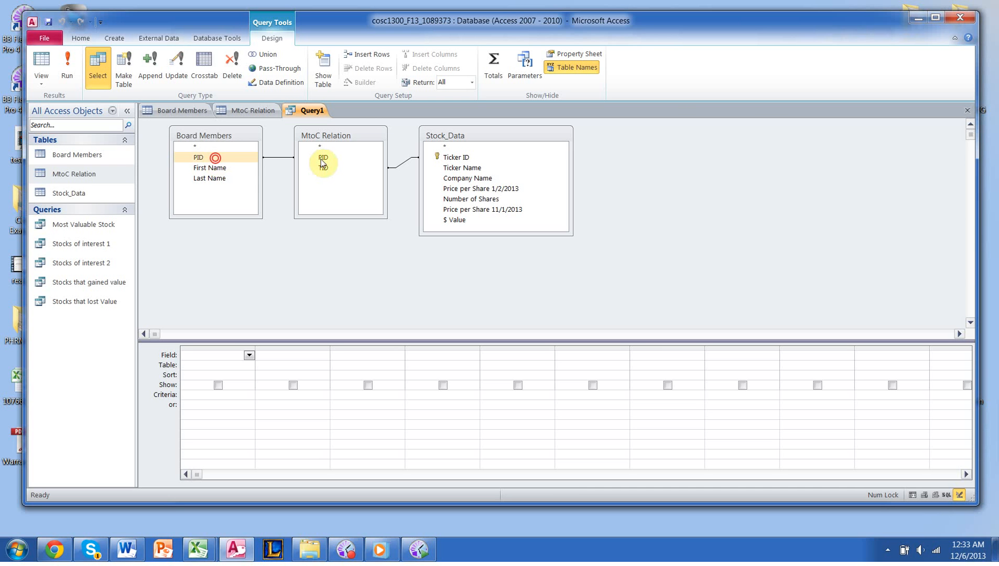
left_click(323, 158)
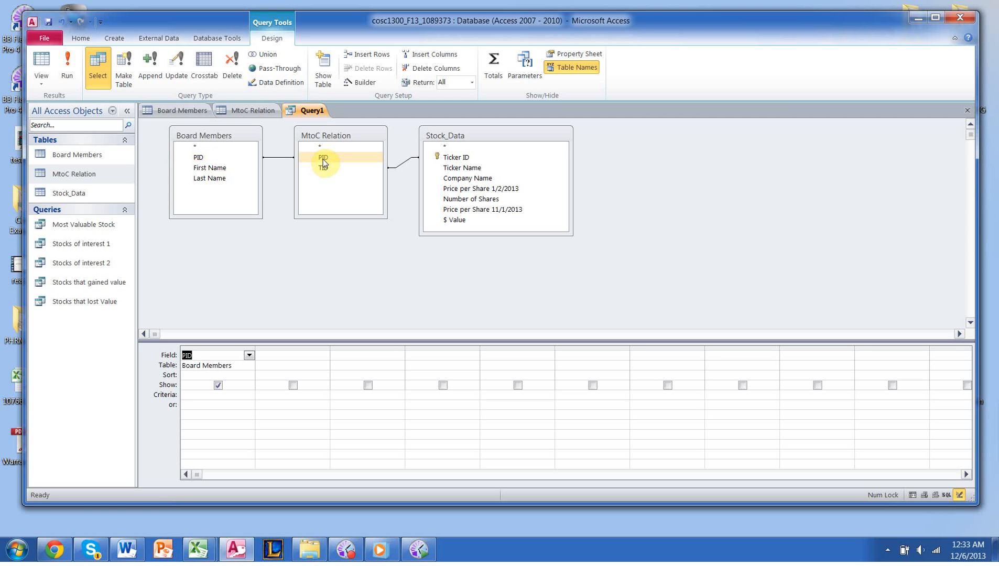
left_click(256, 317)
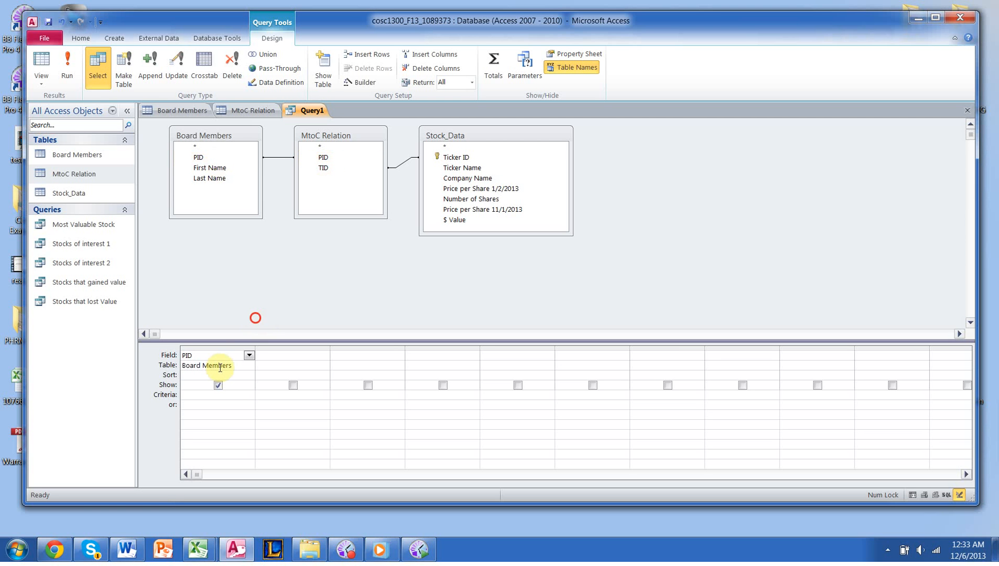
left_click(225, 355)
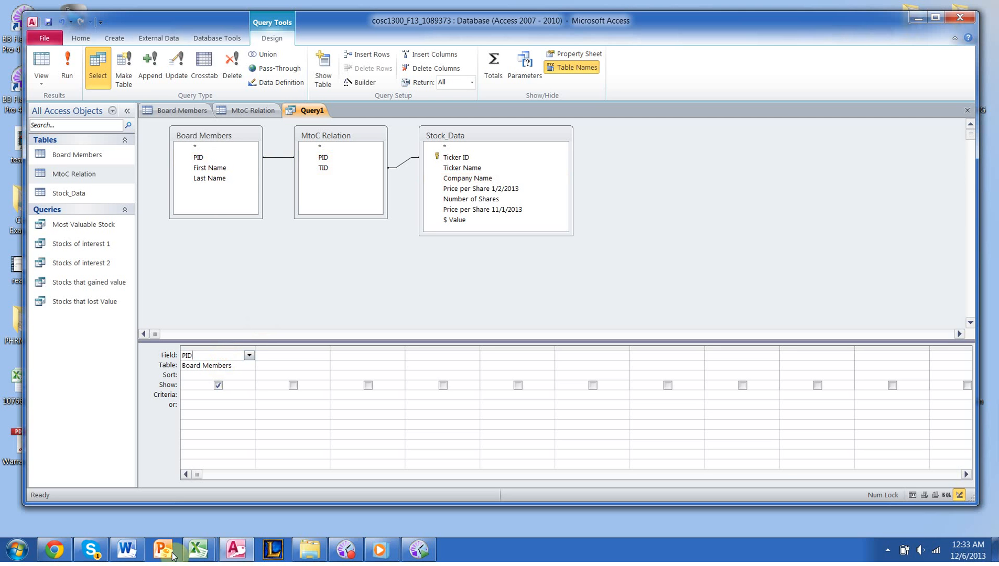
left_click(63, 556)
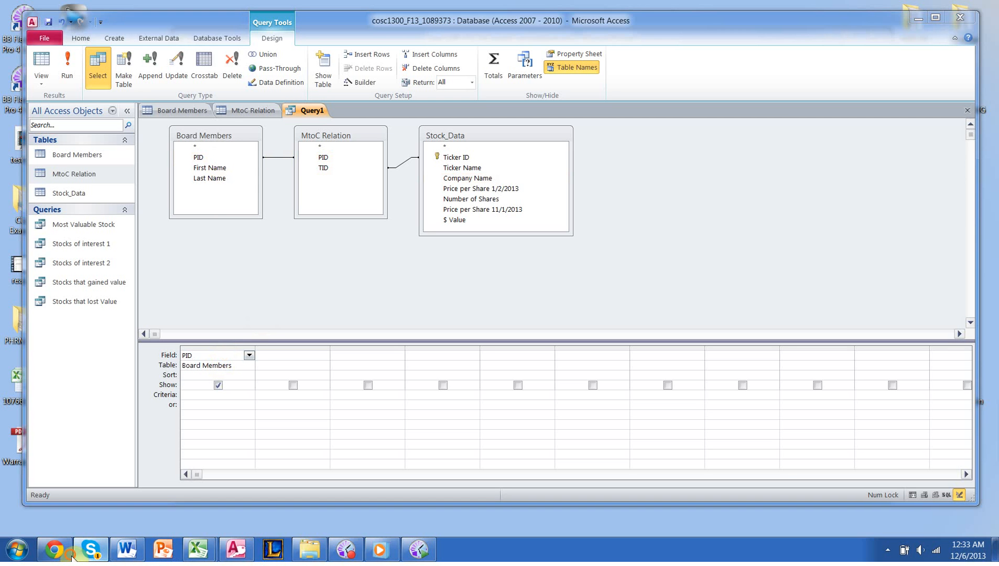
left_click(100, 552)
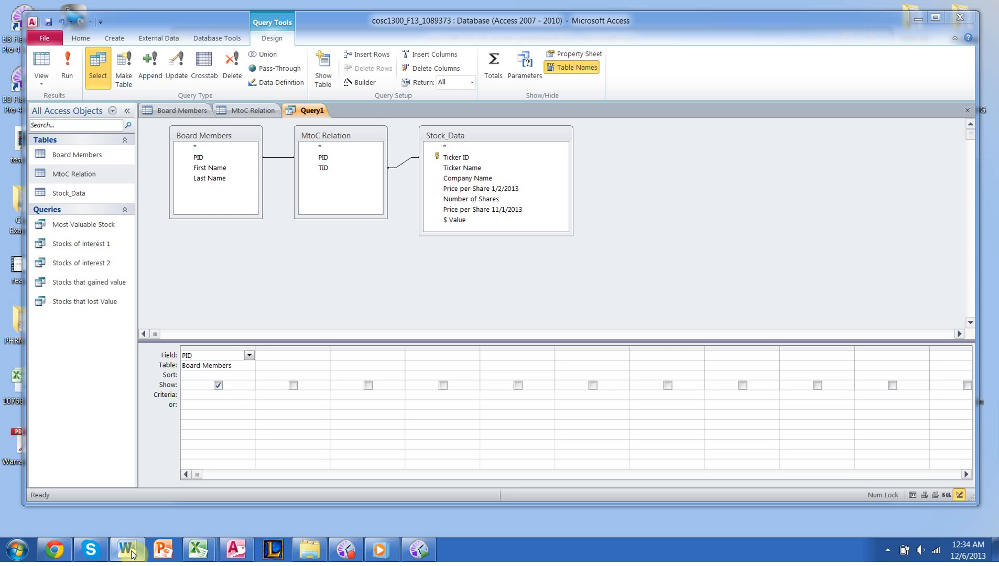
left_click(418, 274)
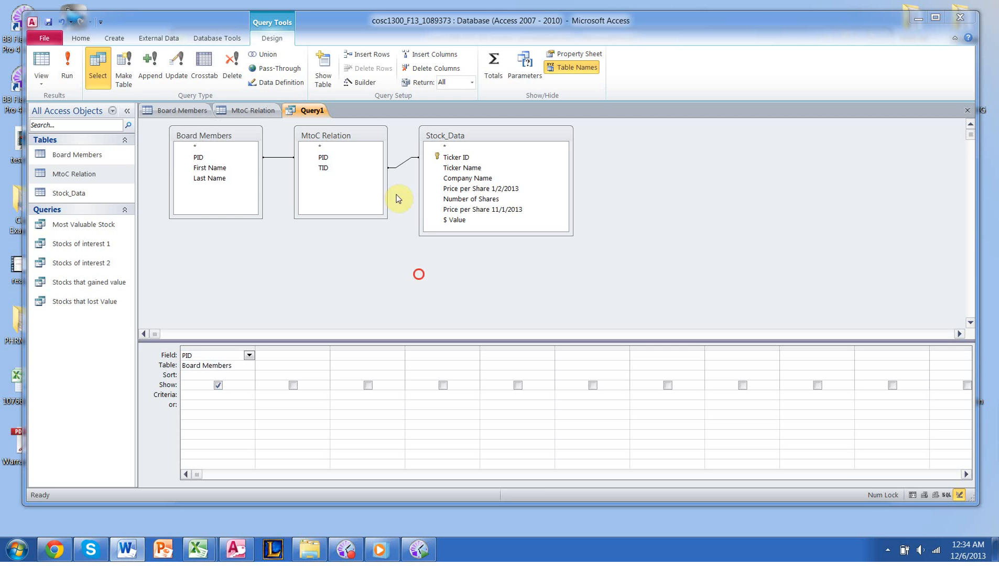
left_click(223, 167)
double_click(223, 168)
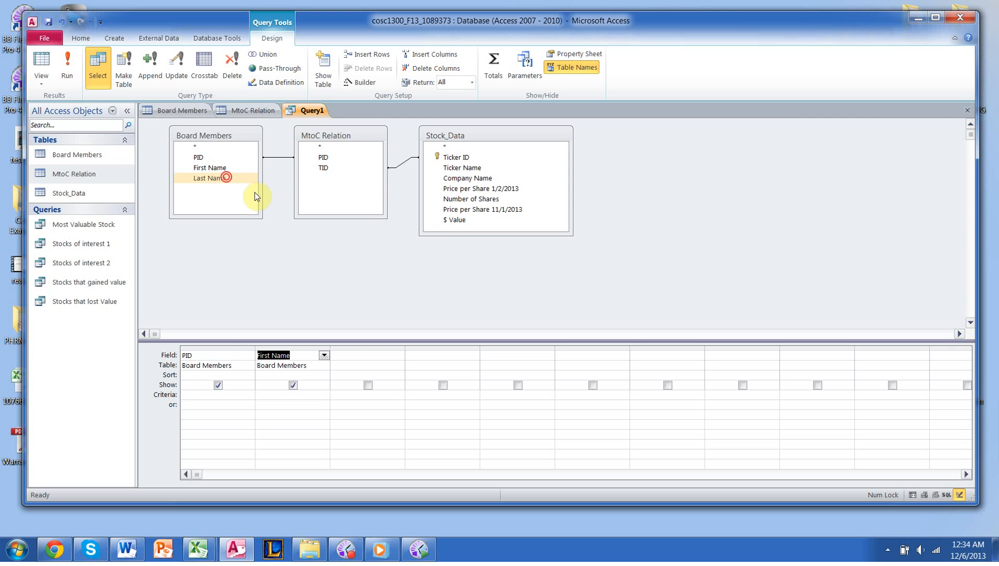
double_click(226, 178)
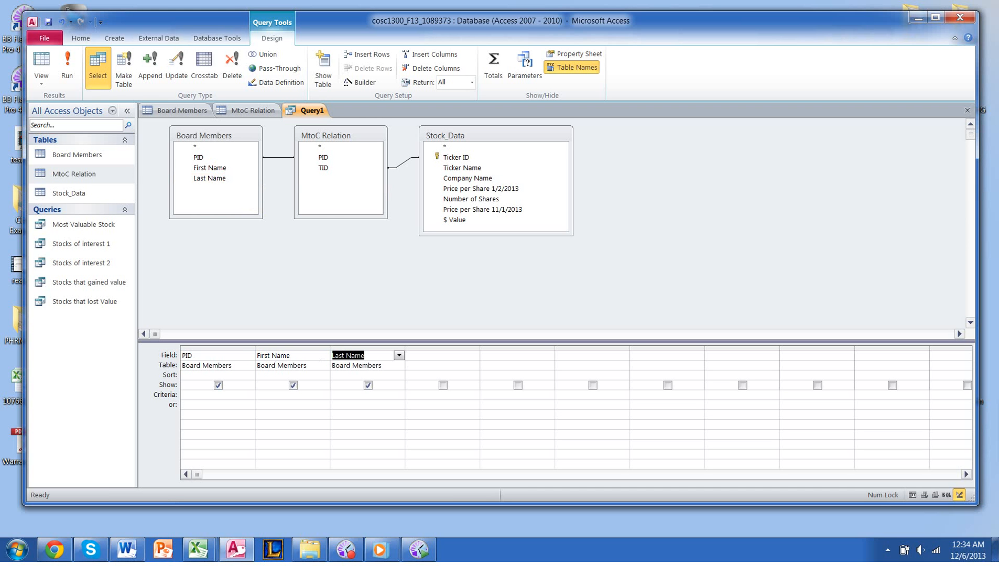
- Add the $ Value field from Stock_Data as the query's fourth output column
left_click(487, 290)
left_click(459, 220)
double_click(459, 219)
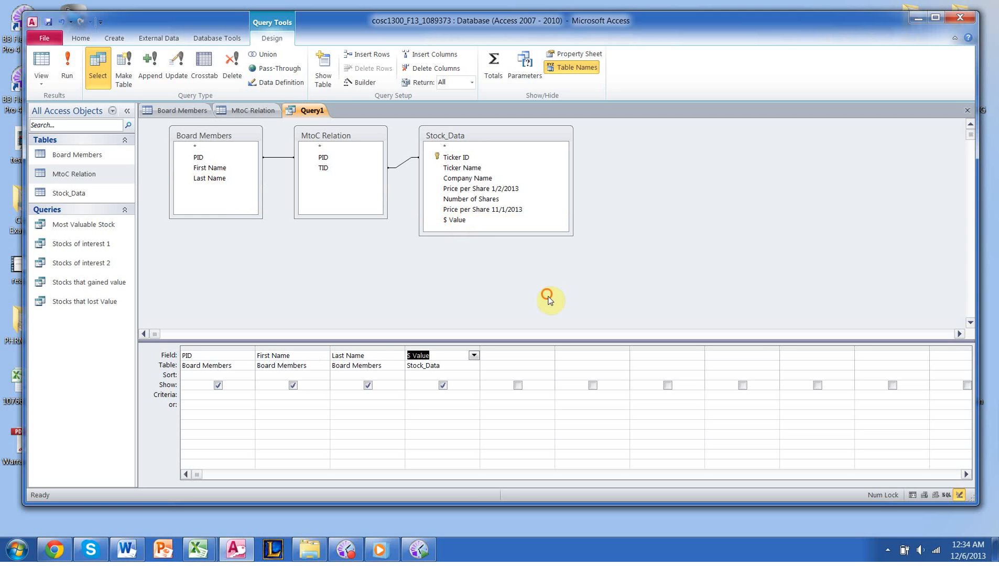
left_click(548, 299)
left_click(575, 306)
left_click(435, 375)
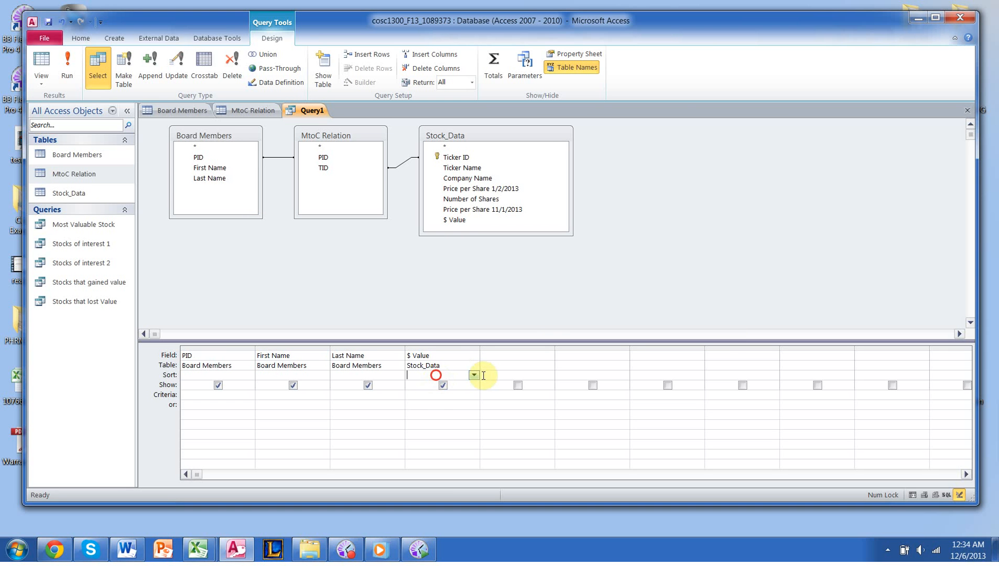
left_click(474, 376)
left_click(461, 375)
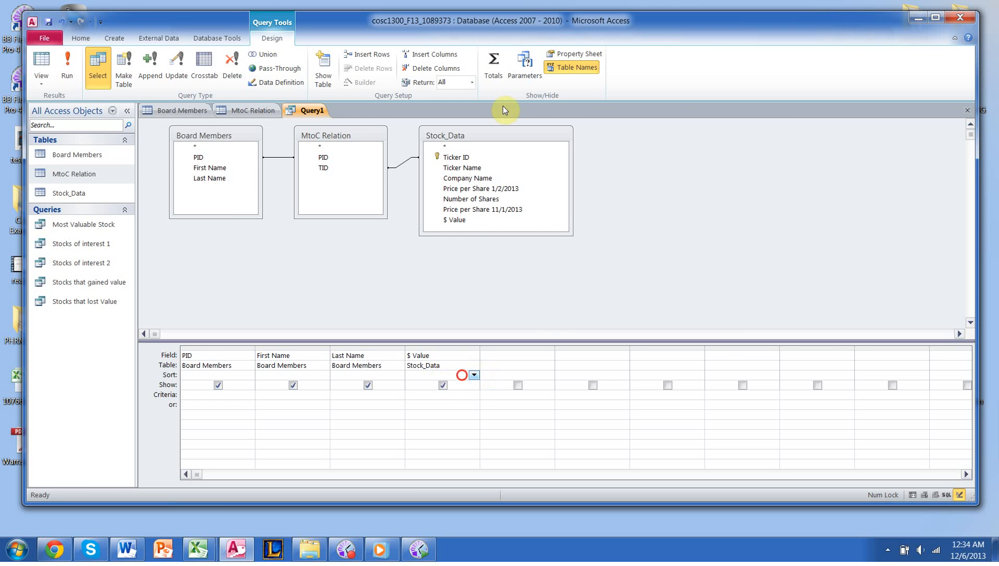
- Turn on totals for the query, with Group By for PID, First Name, Last Name and $ Value
left_click(493, 65)
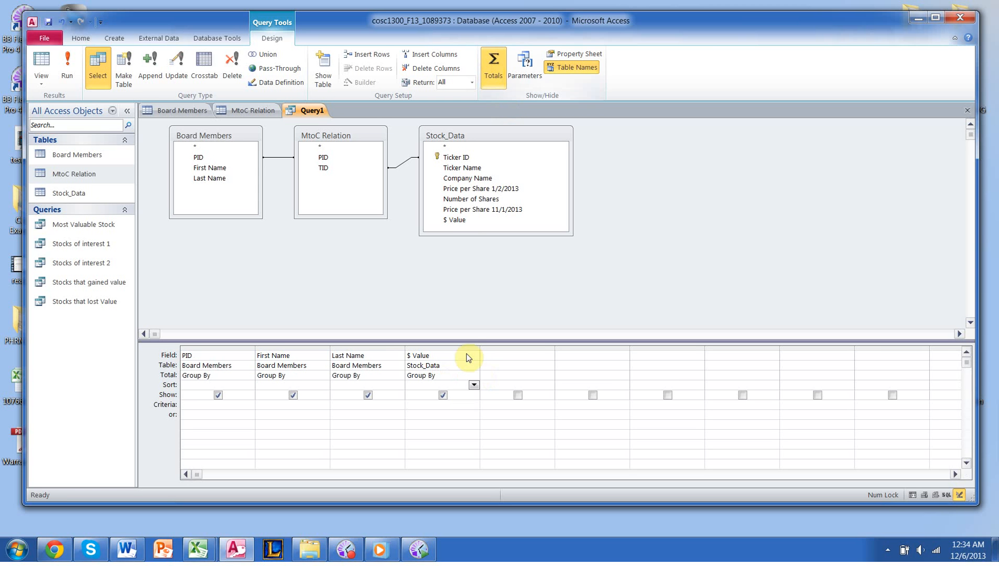
left_click(194, 375)
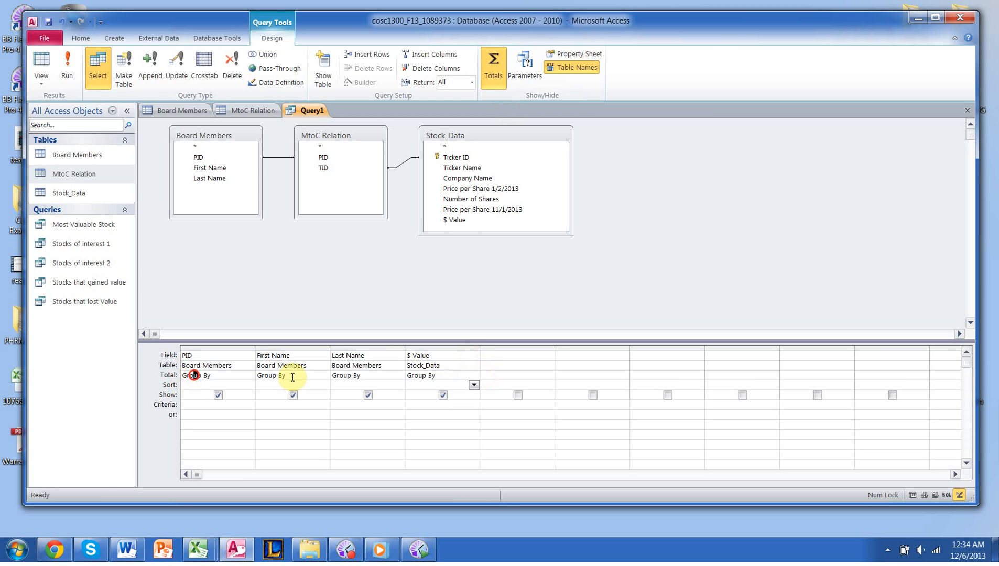
left_click(292, 377)
left_click(380, 377)
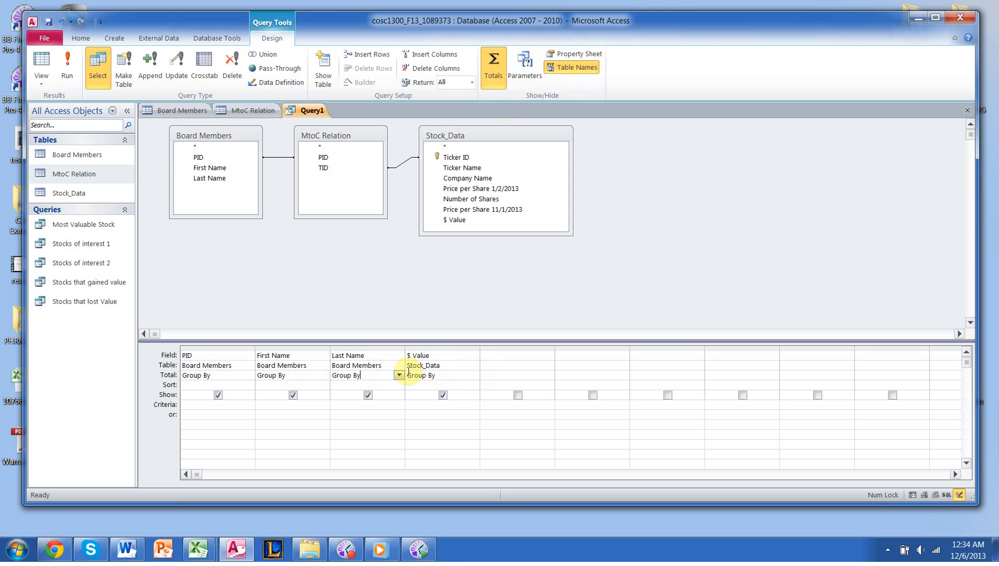
left_click(427, 352)
left_click(437, 375)
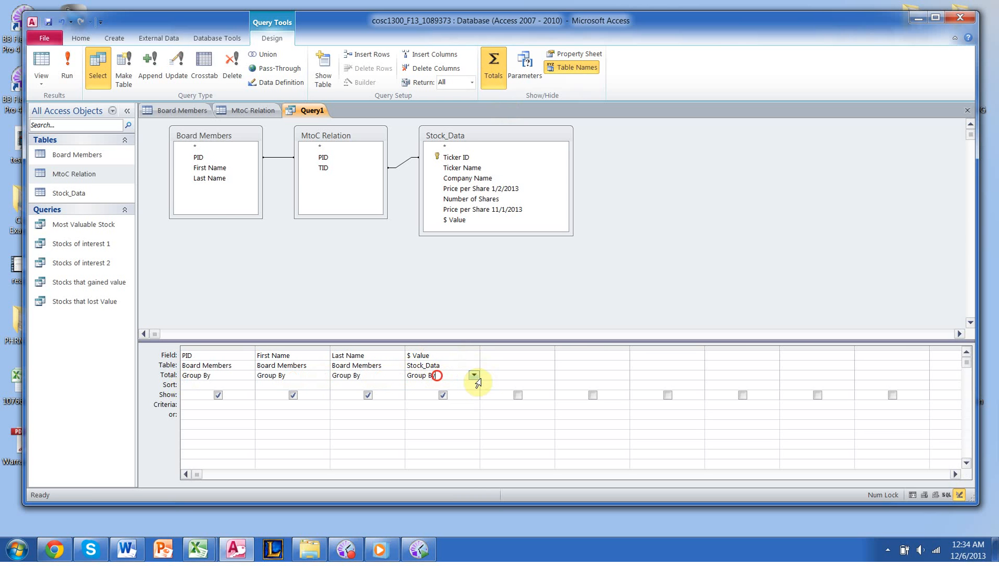
- Run the query and examine the $ Value entries of board members with repeated rows before returning to design view
left_click(70, 68)
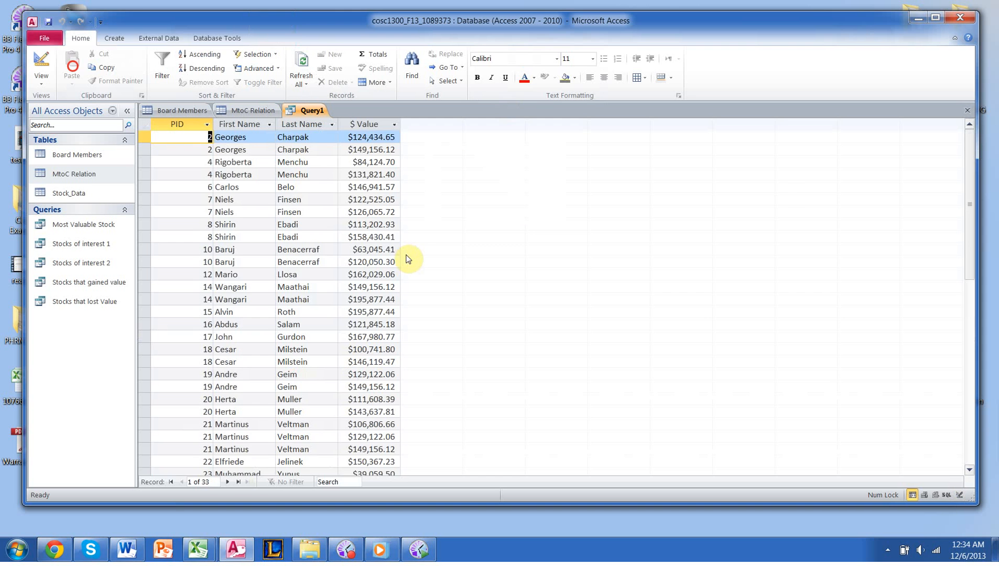
scroll(409, 259, "down", 2)
scroll(407, 254, "up", 2)
left_click(369, 149)
left_click(387, 206)
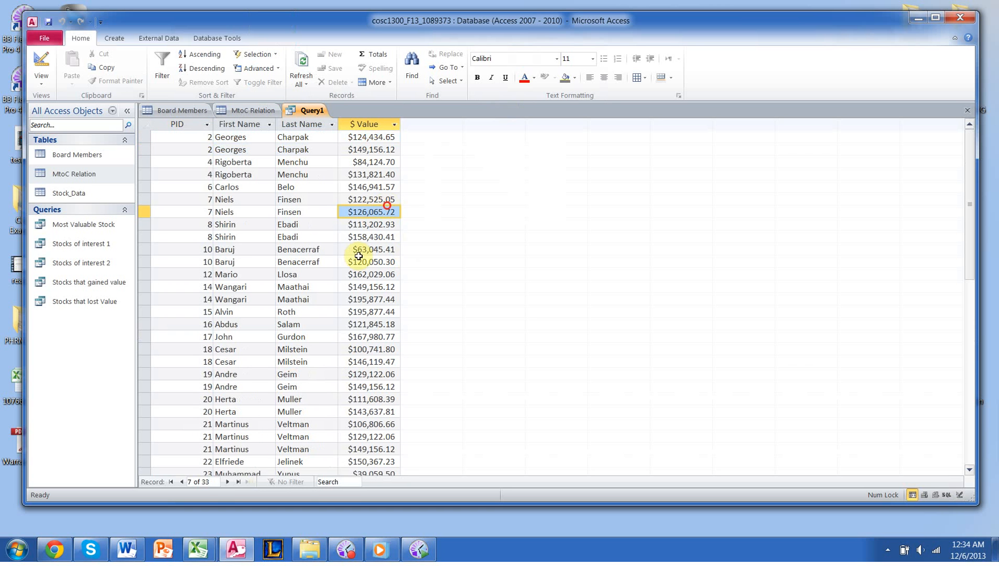
scroll(393, 358, "down", 2)
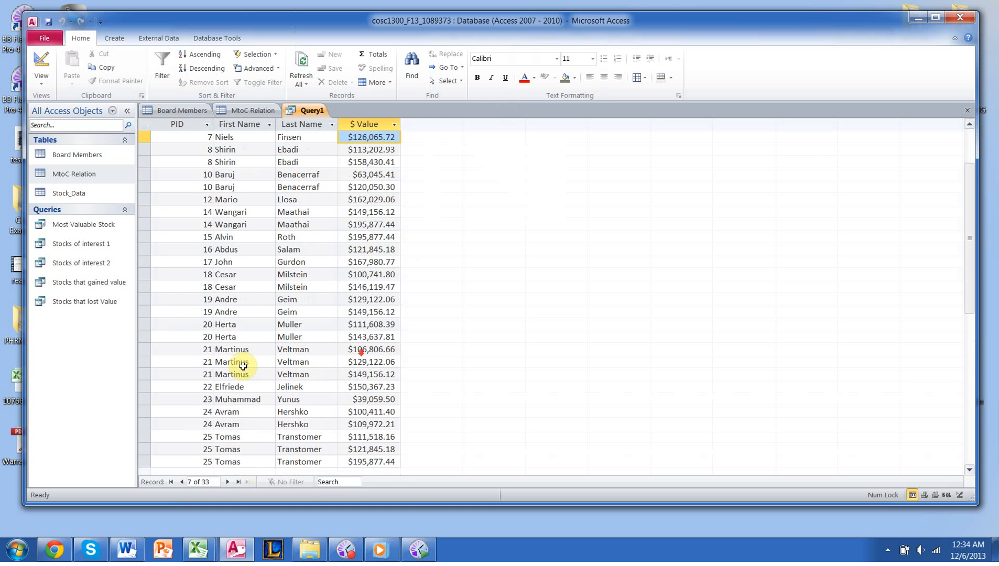
scroll(242, 367, "down", 1)
left_click(249, 398)
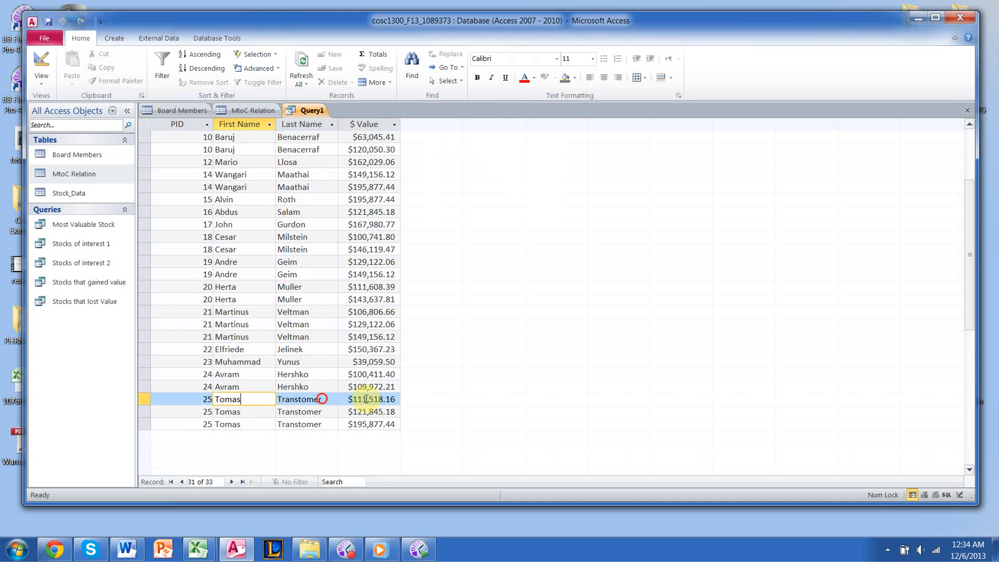
left_click(322, 399)
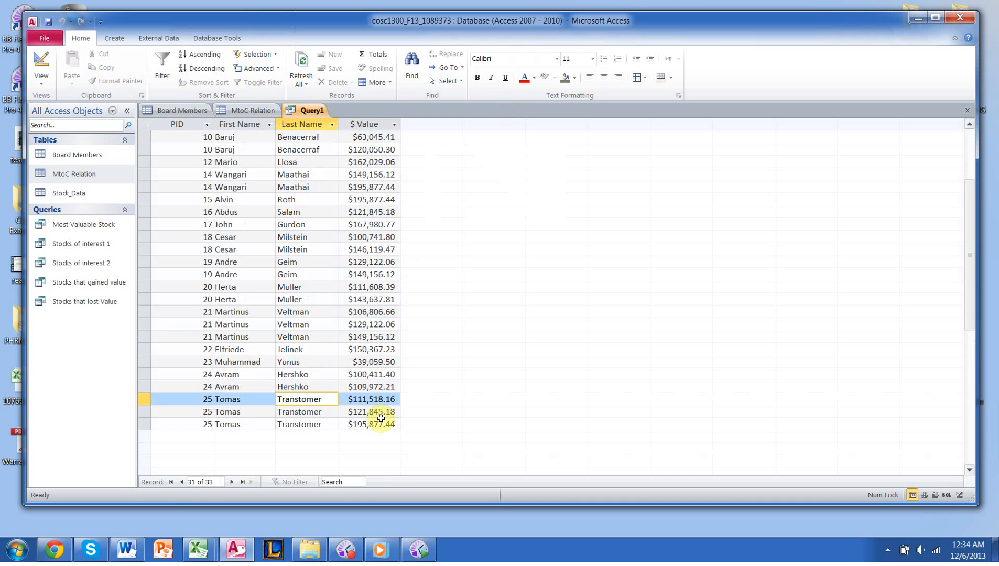
left_click(219, 312)
left_click(306, 337)
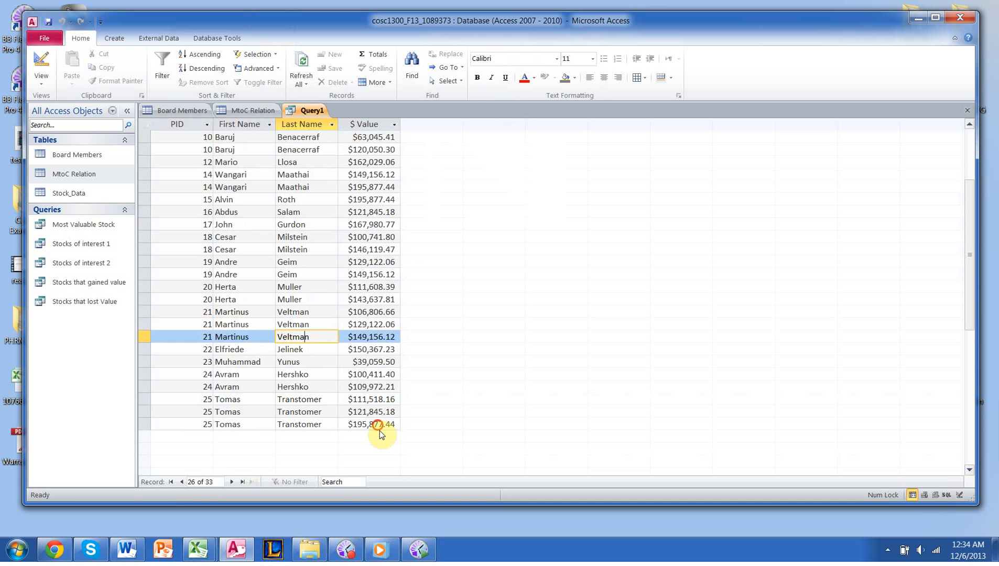
left_click(378, 424)
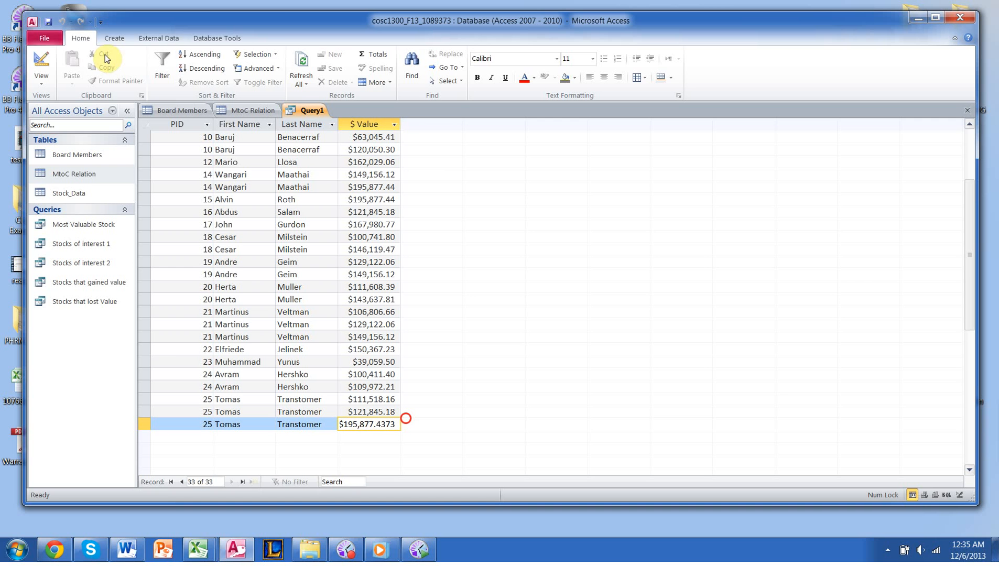
left_click(44, 61)
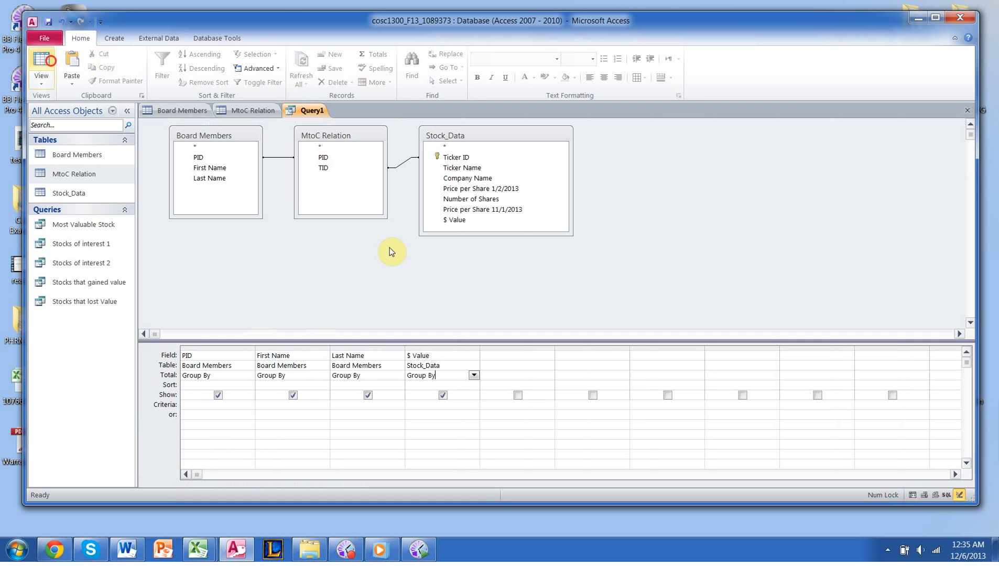
- Set the $ Value column's total to Sum and keep the column shown in the query output
left_click(473, 376)
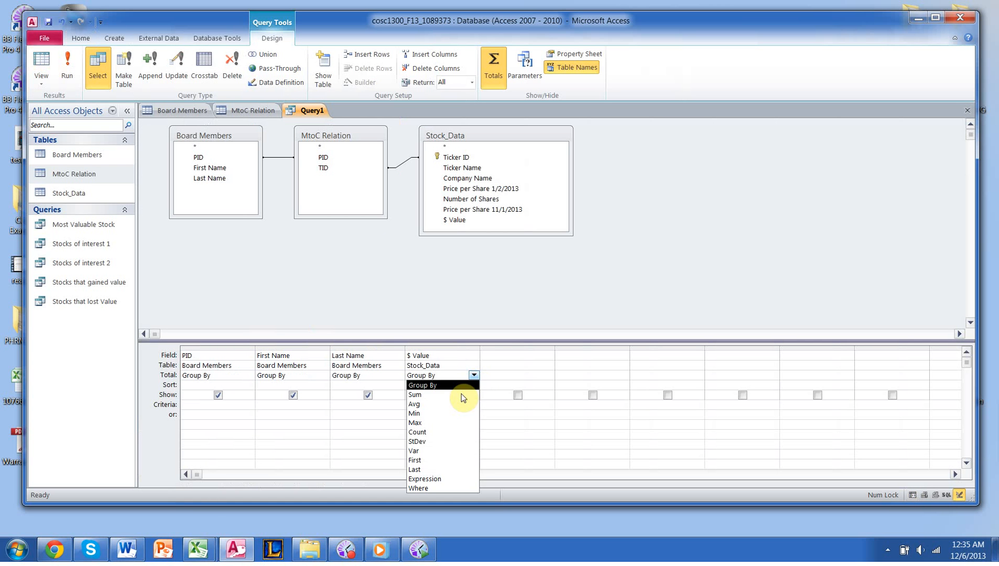
left_click(456, 396)
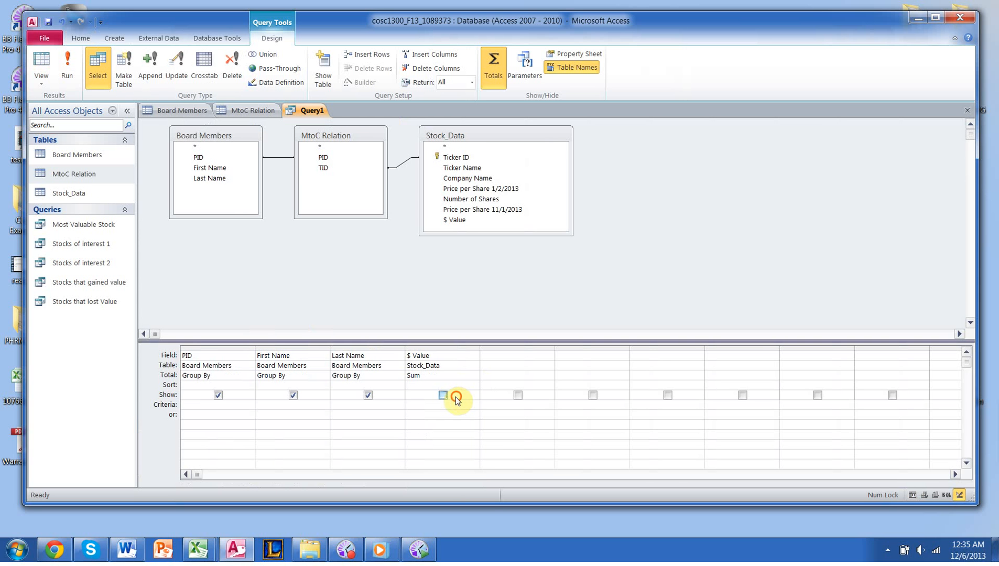
left_click(455, 398)
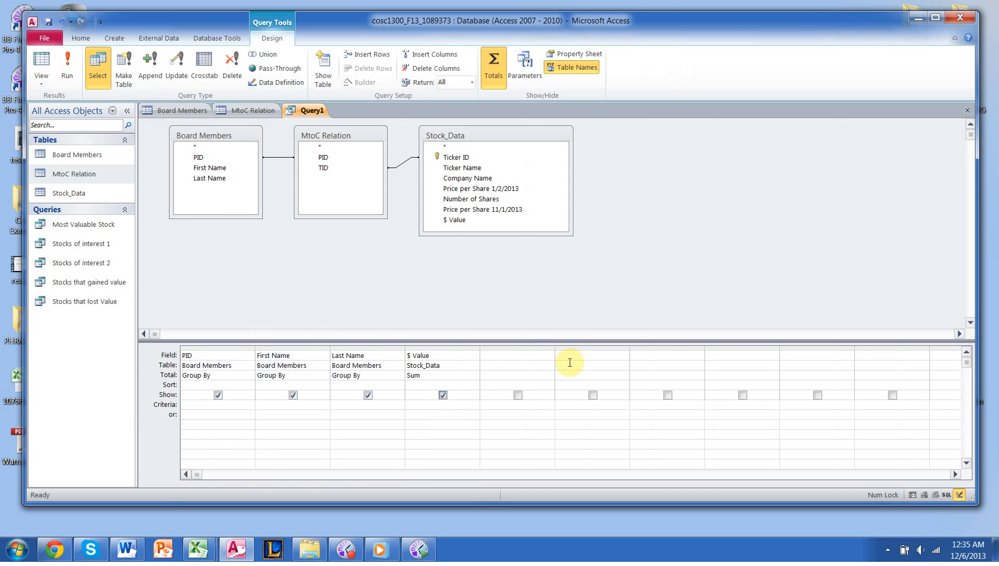
- Run the query to view the summed $ Value per board member, and return to design view
left_click(67, 71)
left_click(562, 234)
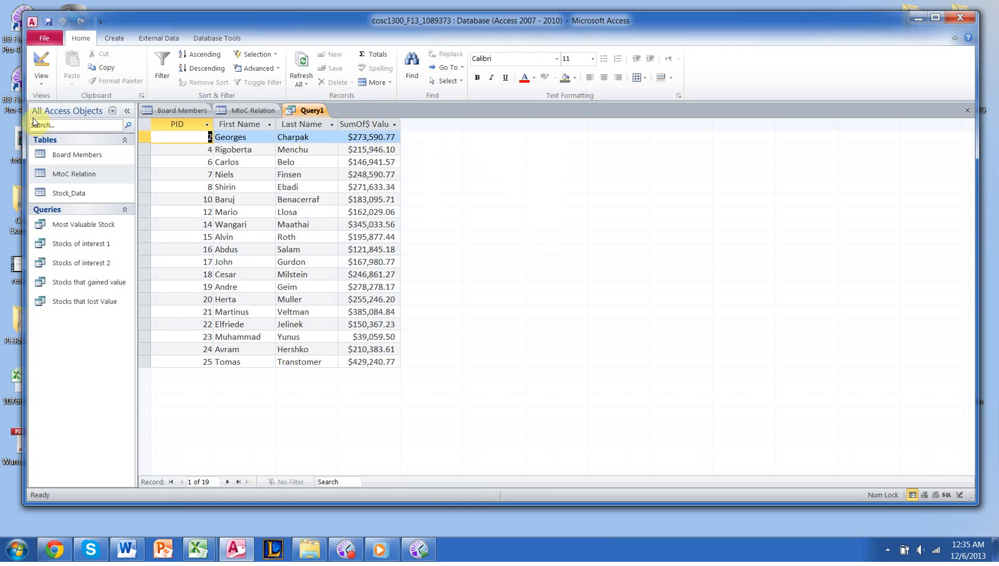
left_click(41, 59)
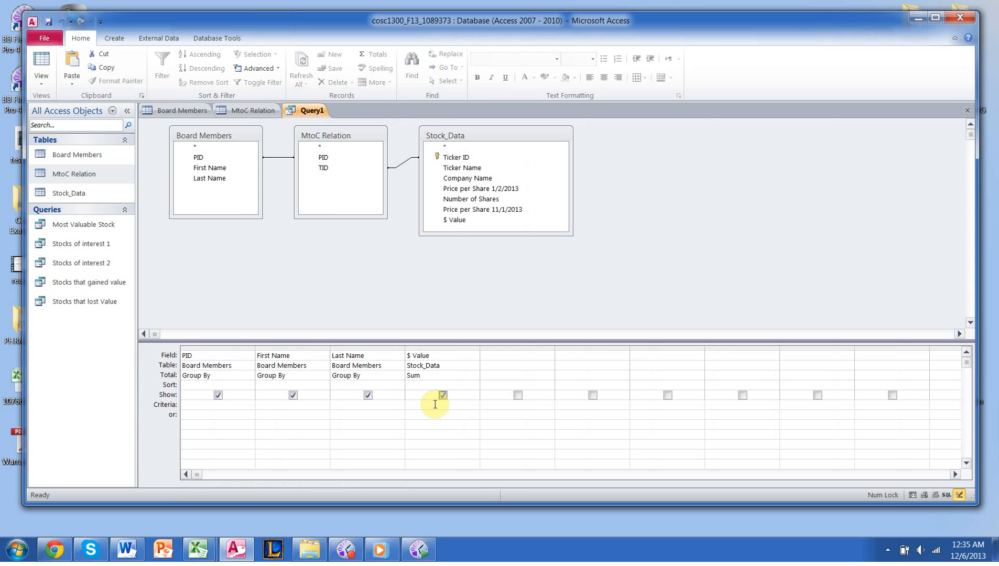
left_click(505, 274)
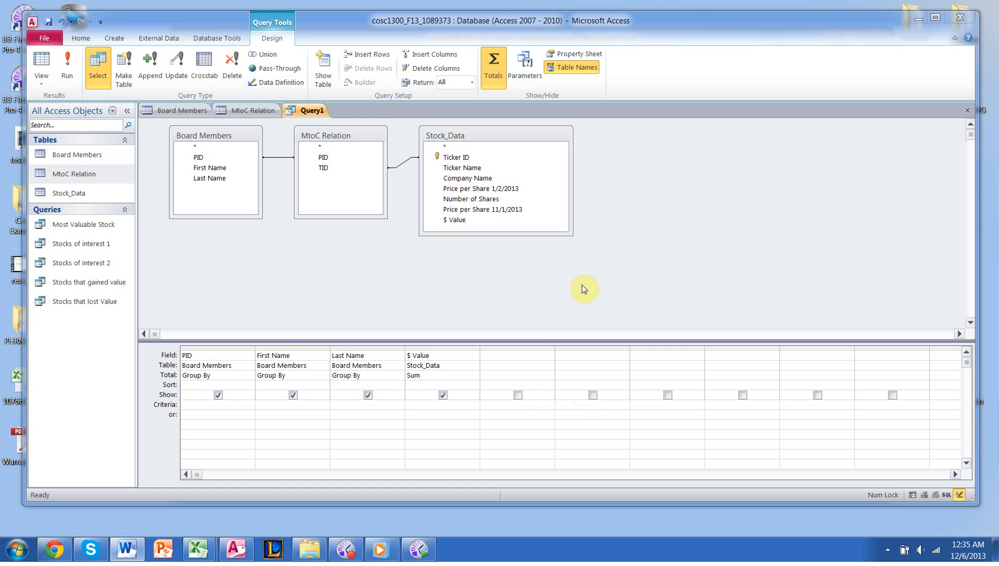
- Add the PID field from Board Members again as the query's fifth column
left_click(546, 355)
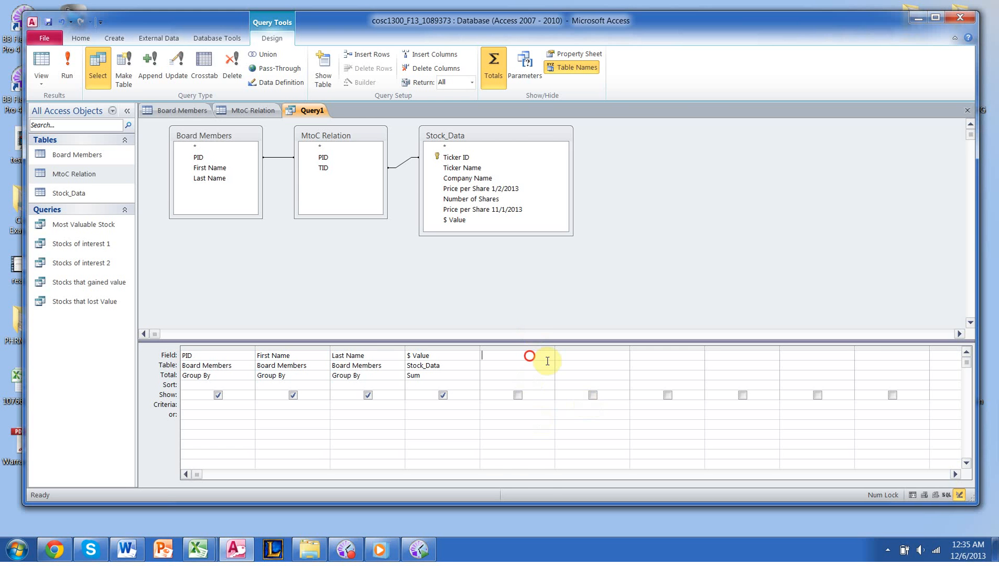
left_click(548, 356)
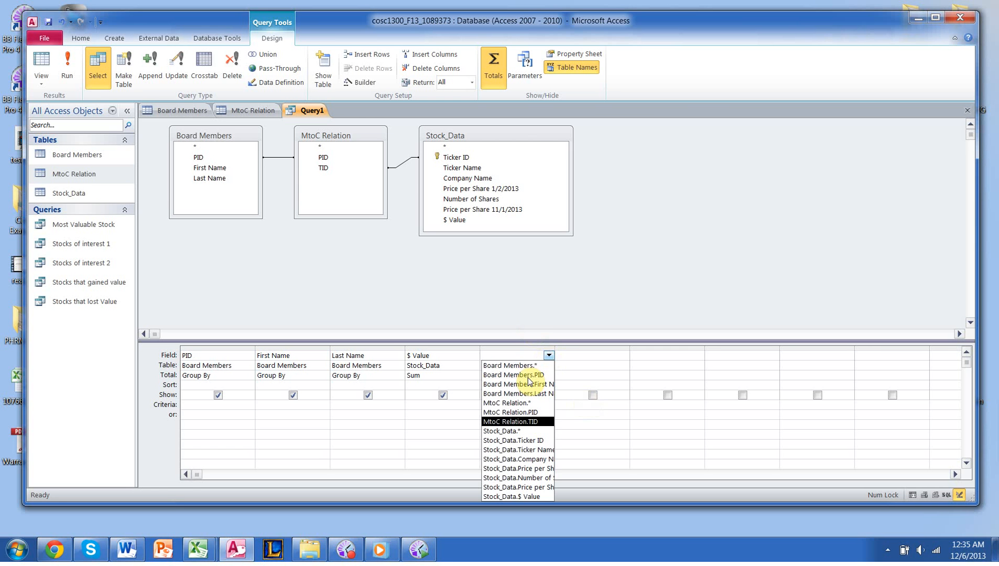
left_click(528, 375)
left_click(535, 427)
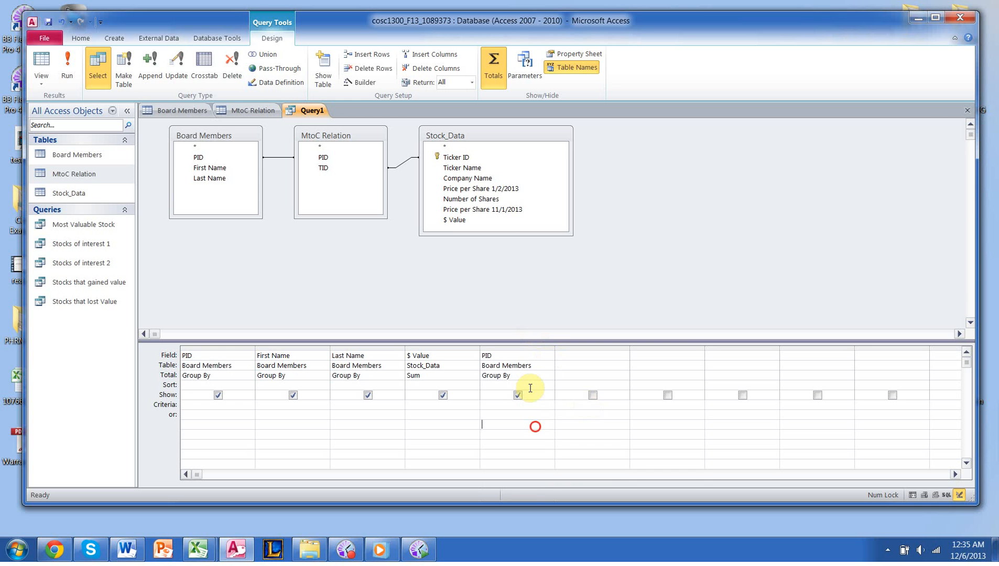
- Change the fifth column's total for PID from Group By to Where
left_click(528, 376)
left_click(528, 376)
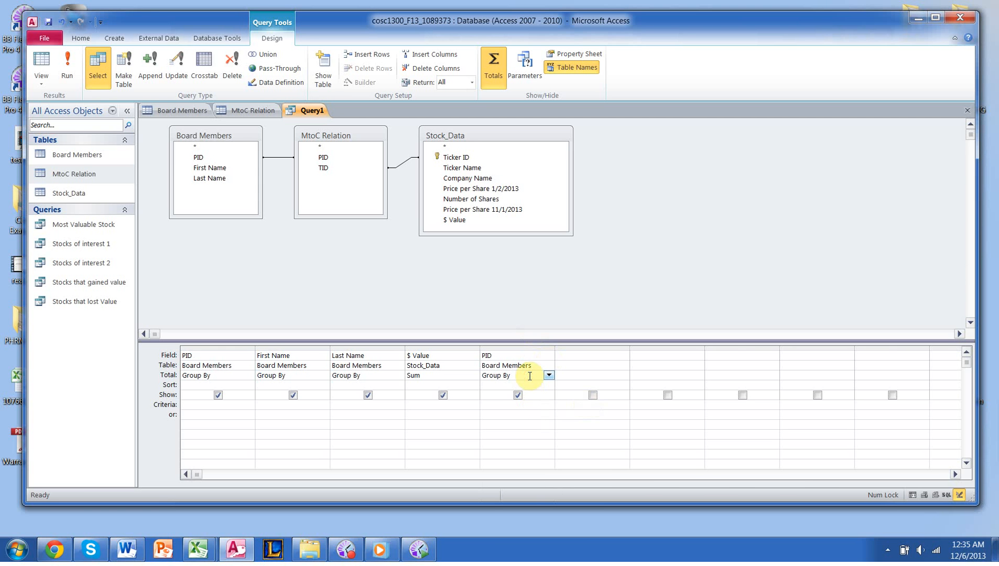
key("BackSpace")
key("BackSpace")
key("BackSpace")
key("BackSpace")
key("BackSpace")
key("BackSpace")
key("BackSpace")
key("BackSpace")
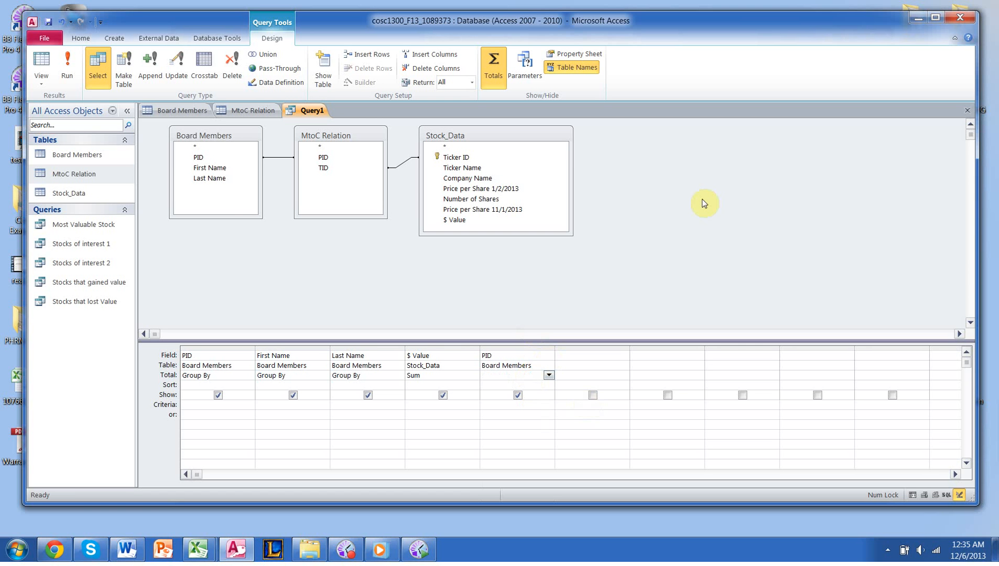
left_click(703, 202)
left_click(521, 375)
type("WHERE")
key("Tab")
left_click(518, 387)
left_click(521, 404)
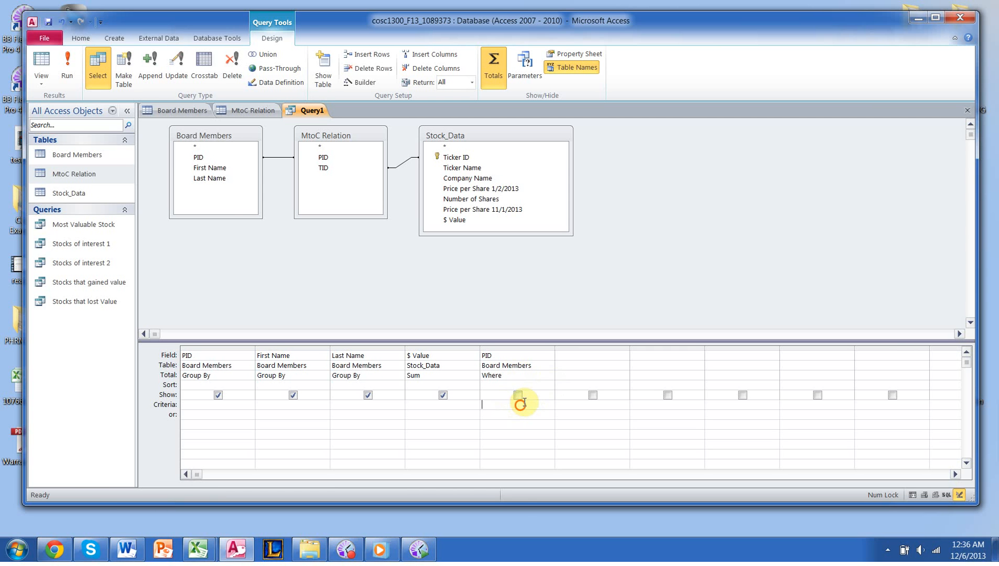
- Try to run the query with the Where PID column shown, and clear that column's Show option again
left_click(516, 395)
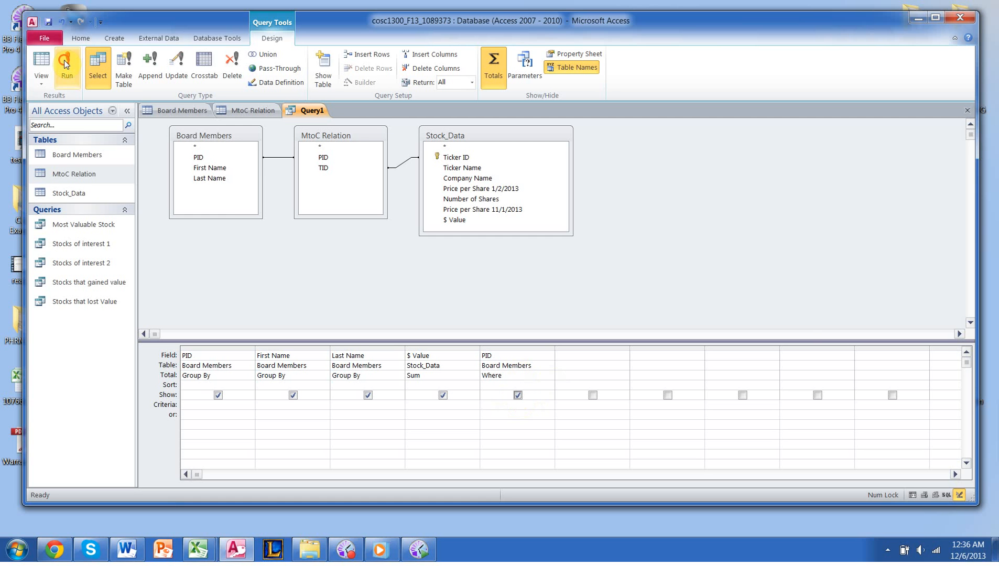
left_click(65, 64)
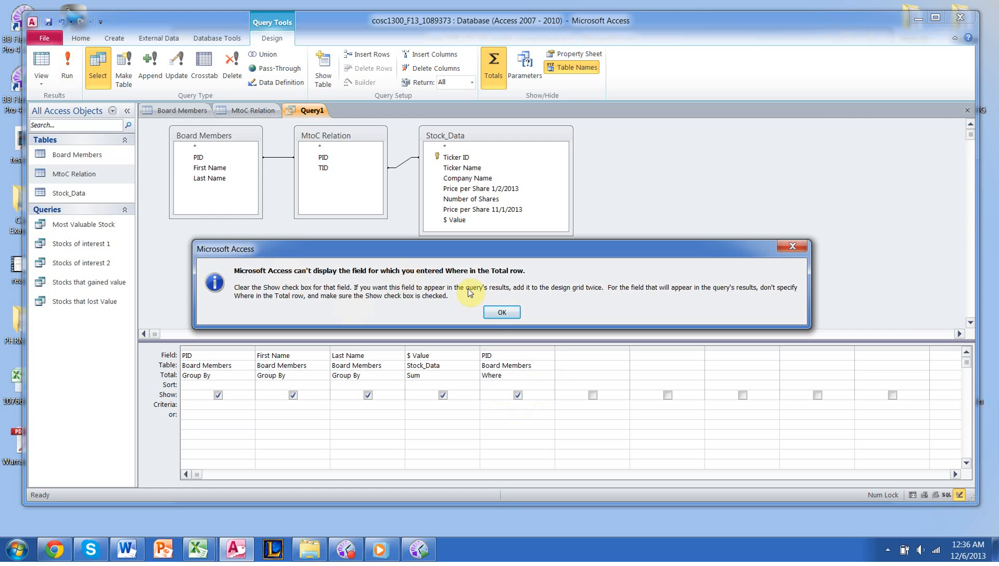
left_click(502, 313)
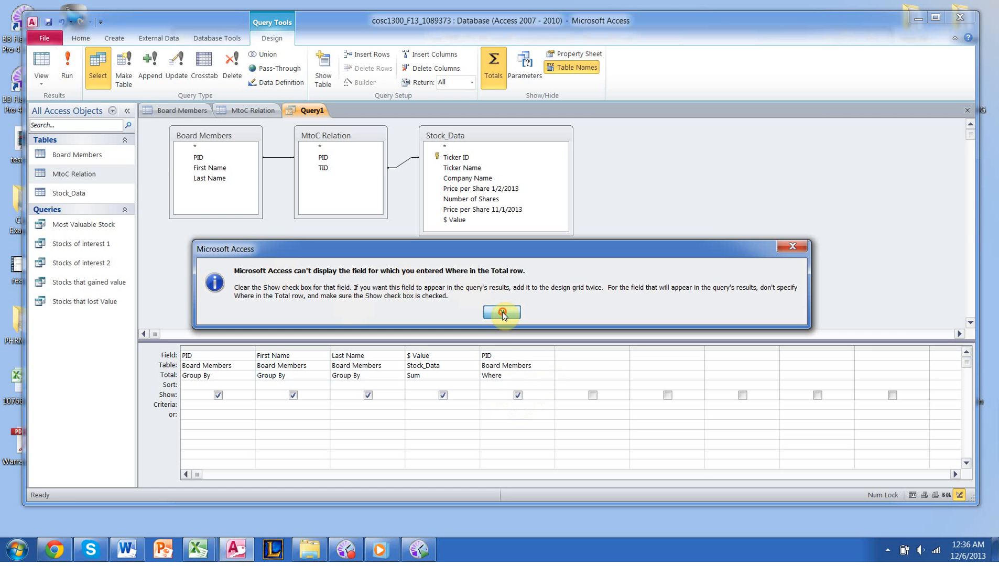
left_click(517, 396)
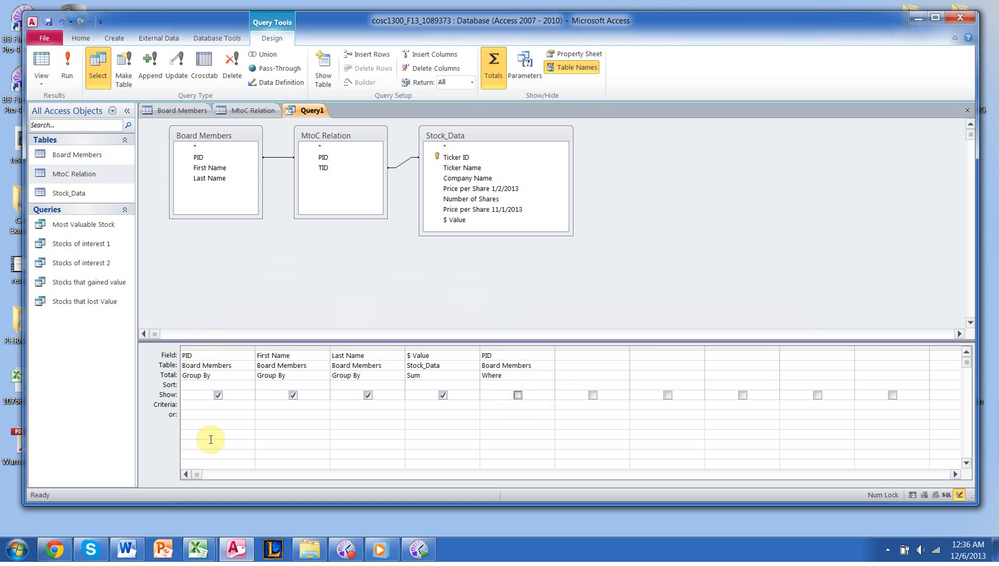
- Enter the parameter criterion =[Please input PID] for the Where PID column
left_click(550, 441)
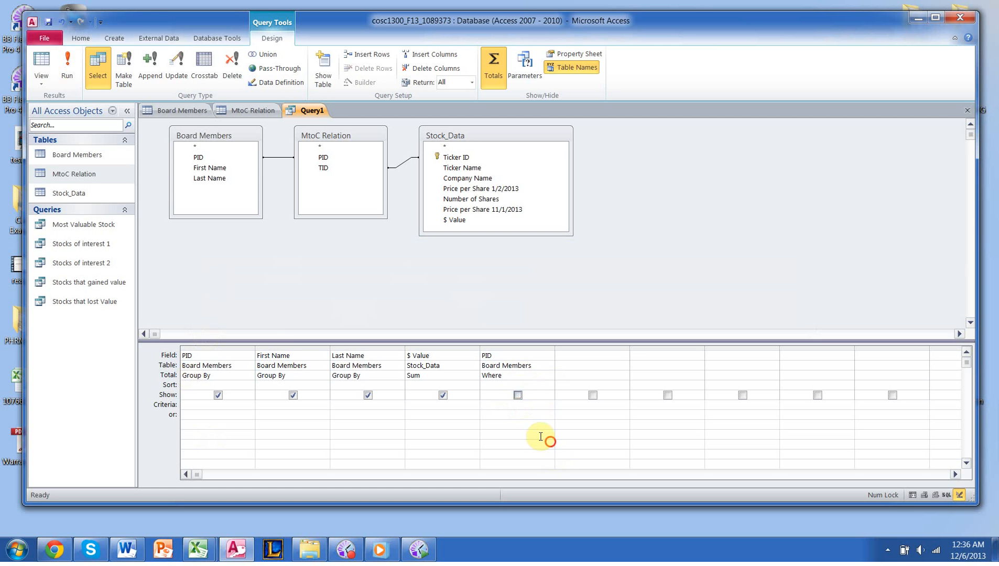
left_click(533, 430)
left_click(534, 405)
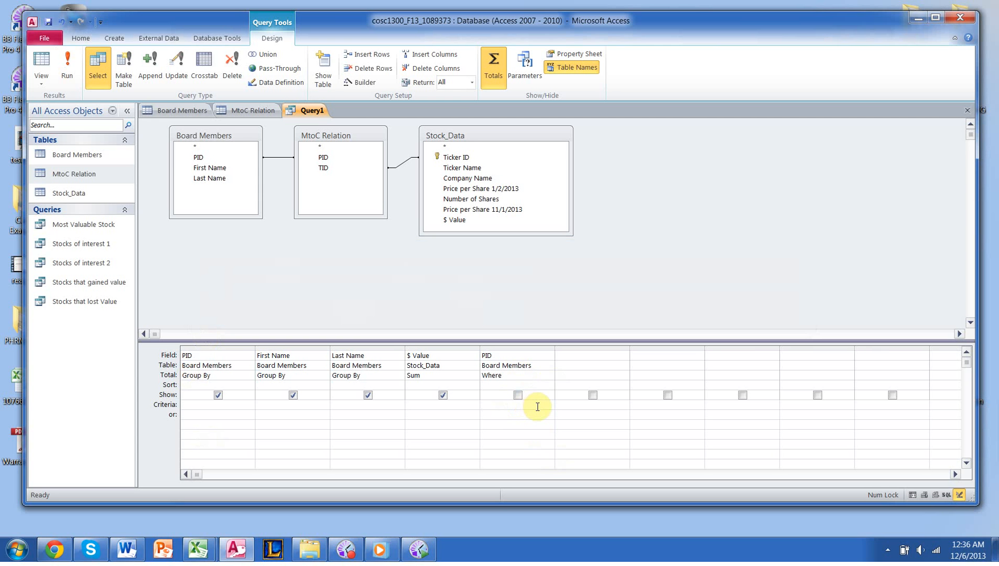
type("=[")
type("Pla")
type("a")
type("se")
type(" input")
type(" PId")
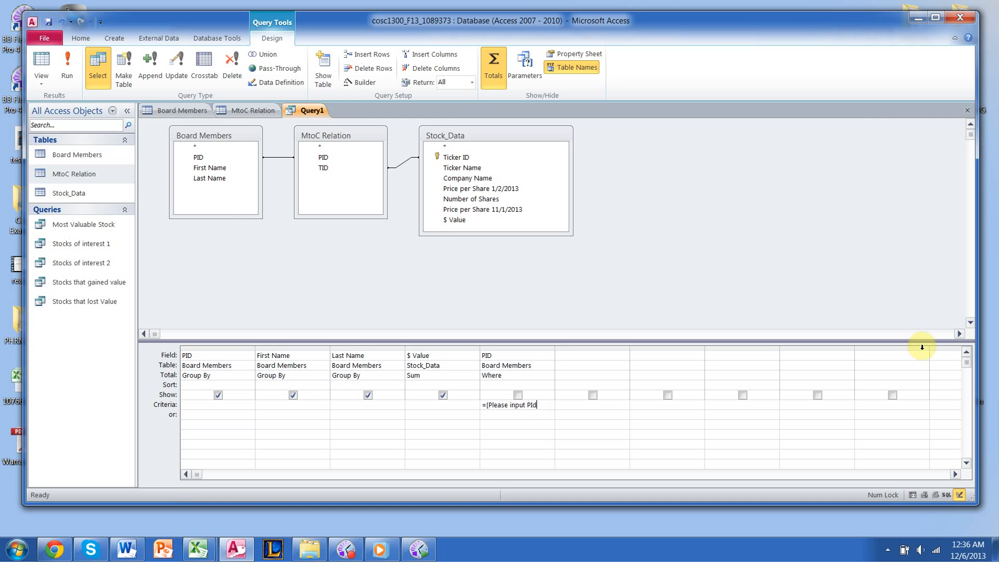
key("BackSpace")
type("D]")
- Run the parameter query with 25 as the PID
left_click(65, 78)
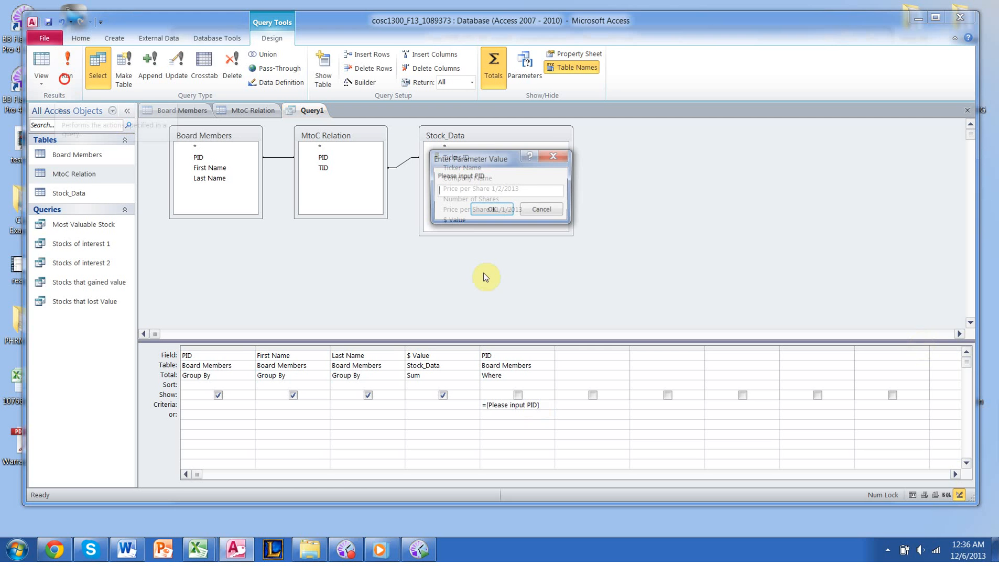
left_click_drag(496, 156, 328, 255)
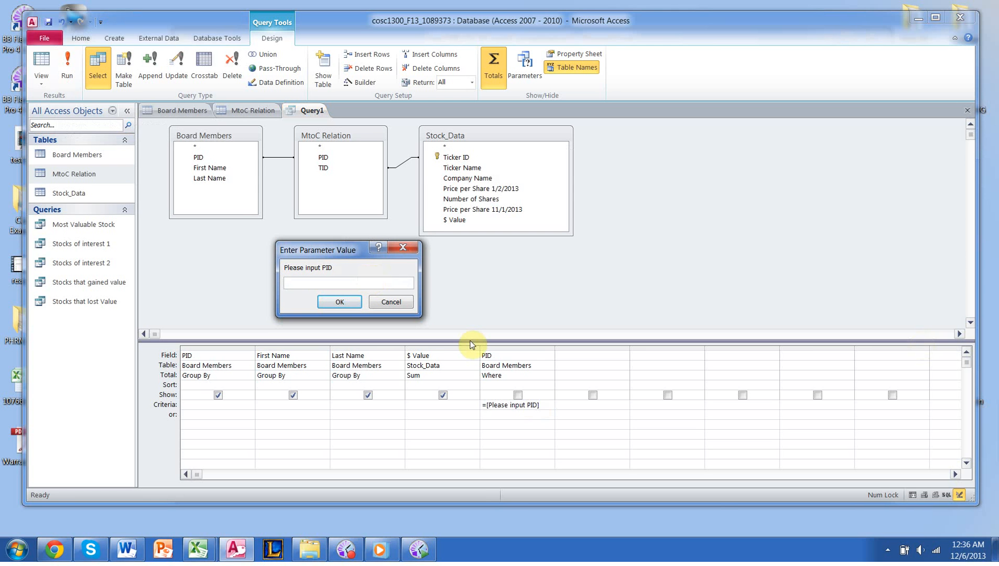
left_click_drag(342, 239, 336, 252)
left_click(520, 354)
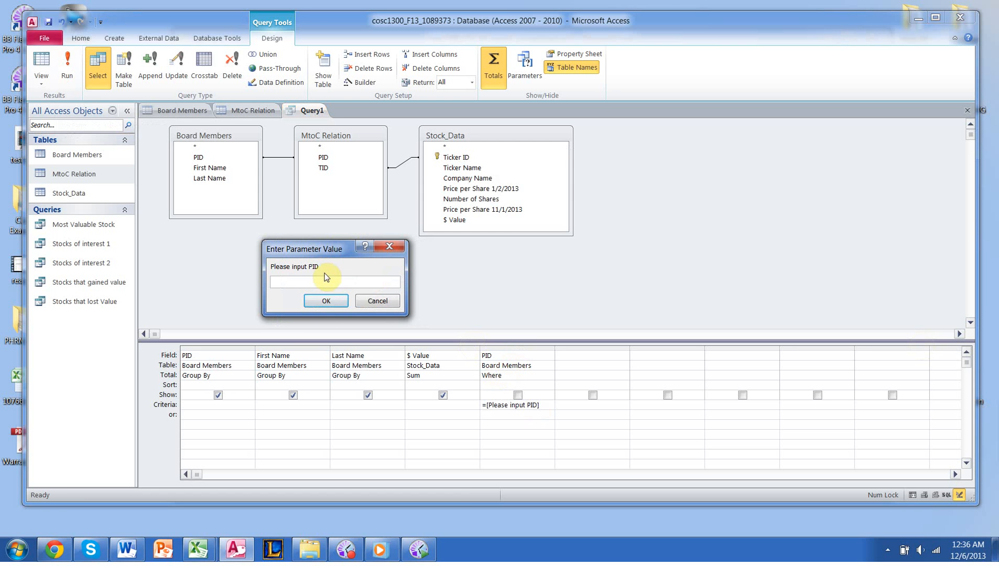
left_click(315, 249)
left_click_drag(457, 259, 563, 259)
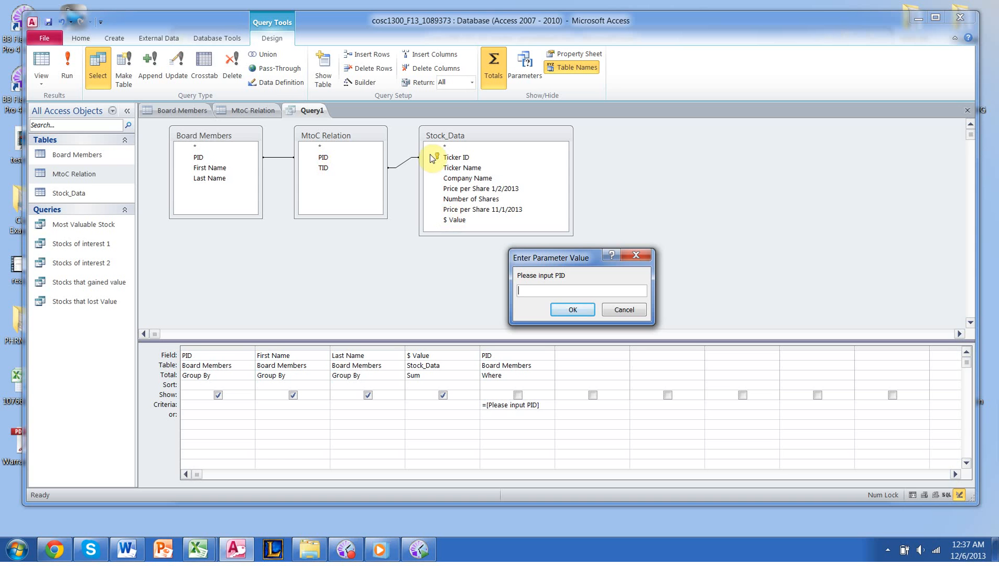
left_click(591, 295)
type("25")
left_click(593, 296)
key("Return")
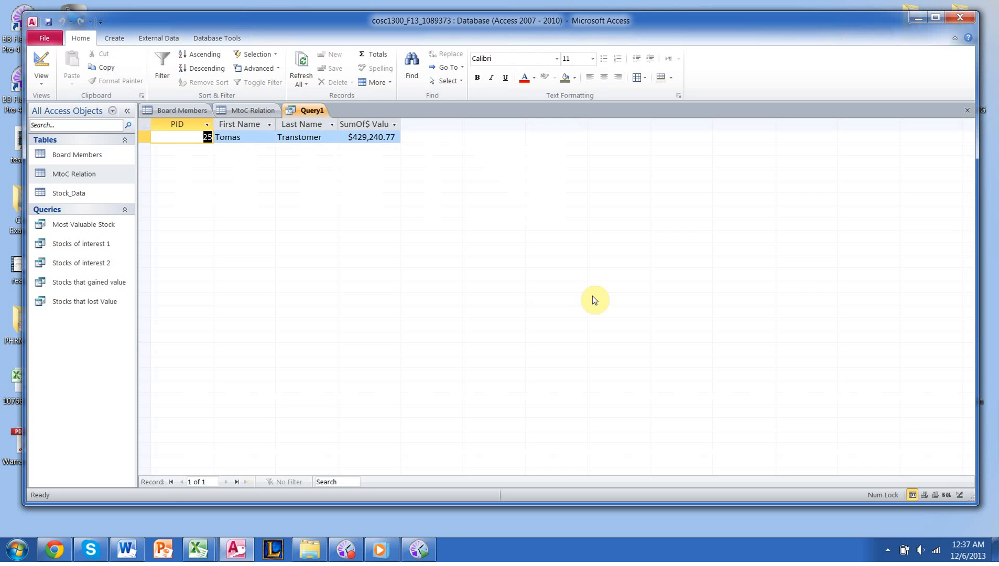
- Examine the returned record's PID, First Name, Last Name and summed $ Value
left_click(195, 134)
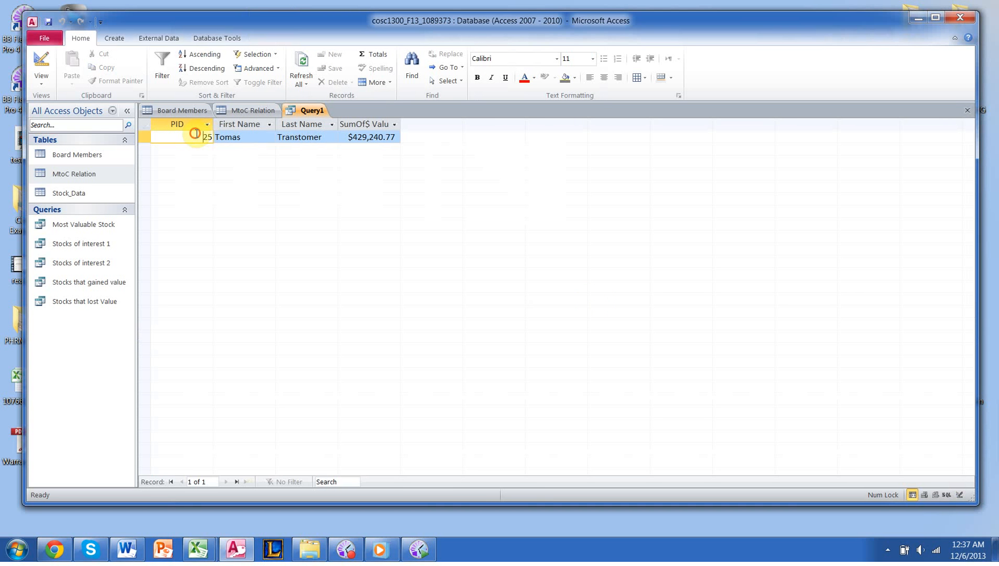
left_click(239, 142)
left_click(306, 143)
left_click(371, 138)
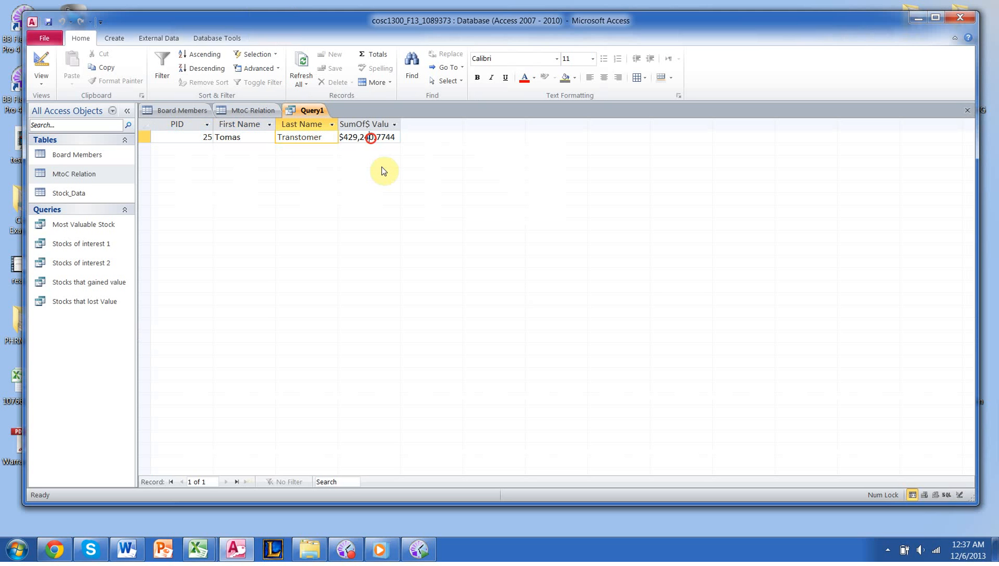
left_click(401, 225)
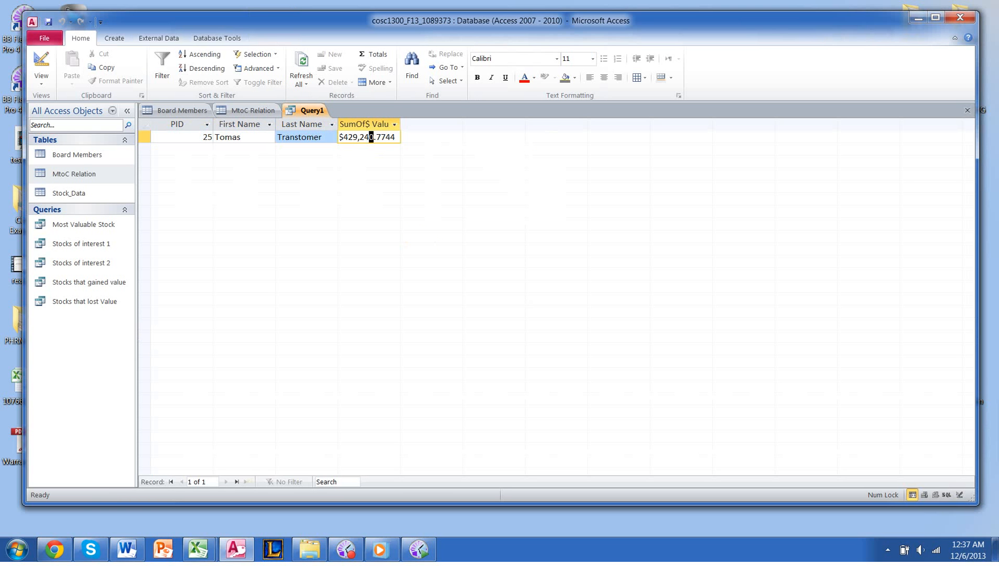
left_click(429, 308)
left_click(372, 213)
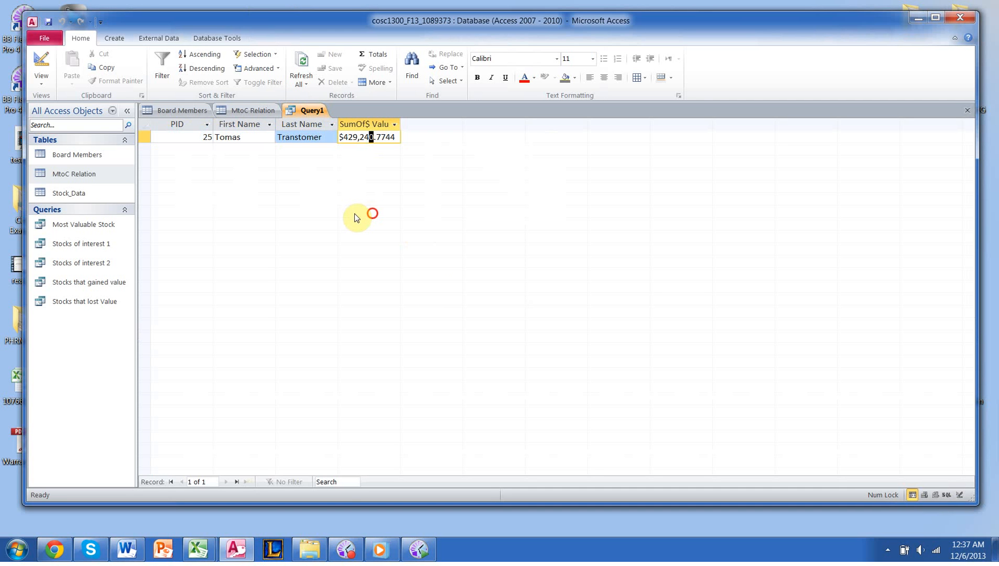
- Switch the query to SQL view and examine its INNER JOIN clause and the parameter condition
left_click(46, 79)
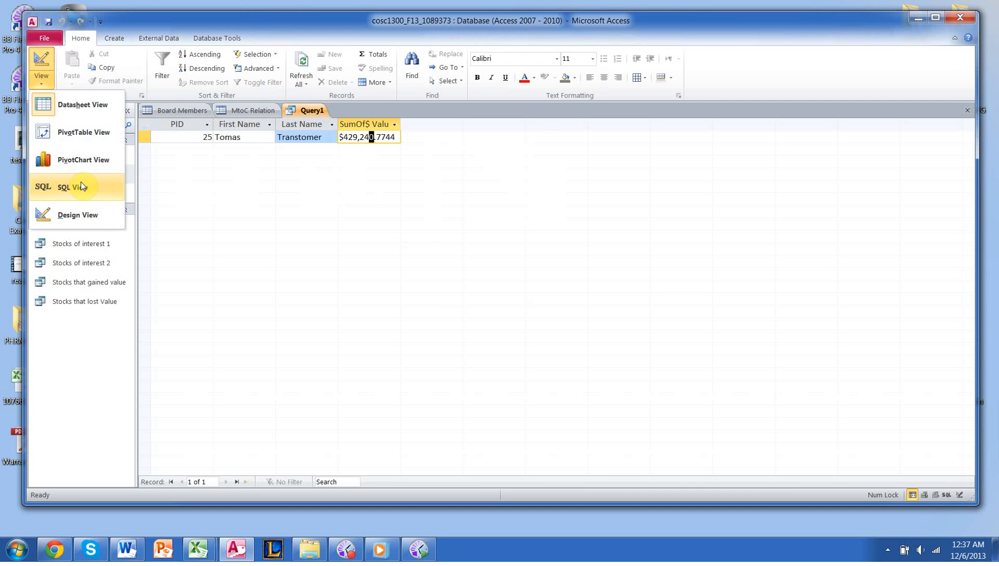
left_click(82, 187)
left_click(341, 223)
left_click_drag(364, 132, 254, 133)
left_click(259, 142)
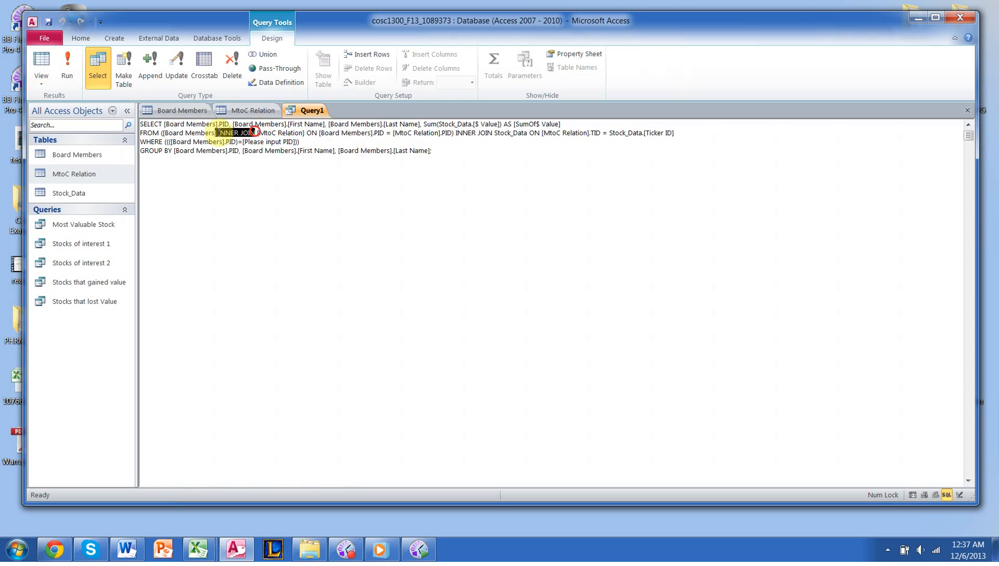
left_click(365, 173)
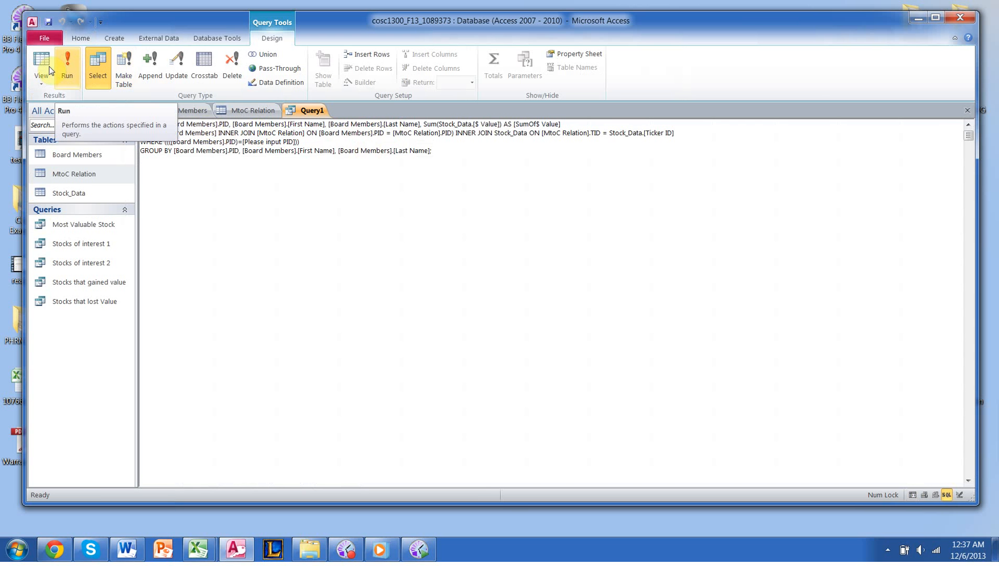
- Display the query's datasheet using 2 as the PID, and return to design view
left_click(32, 83)
left_click(48, 94)
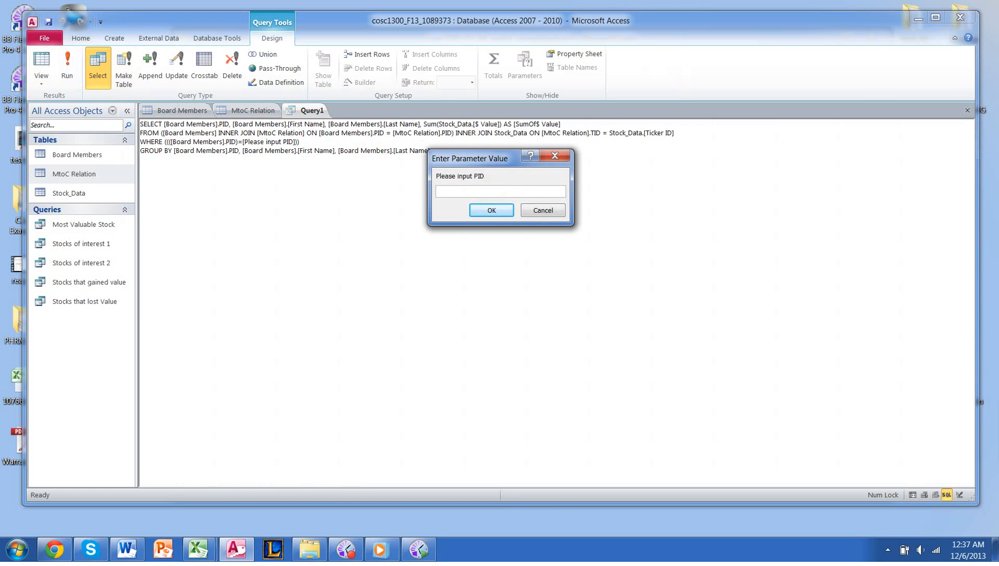
type("32")
key("BackSpace")
key("BackSpace")
type("2")
key("Return")
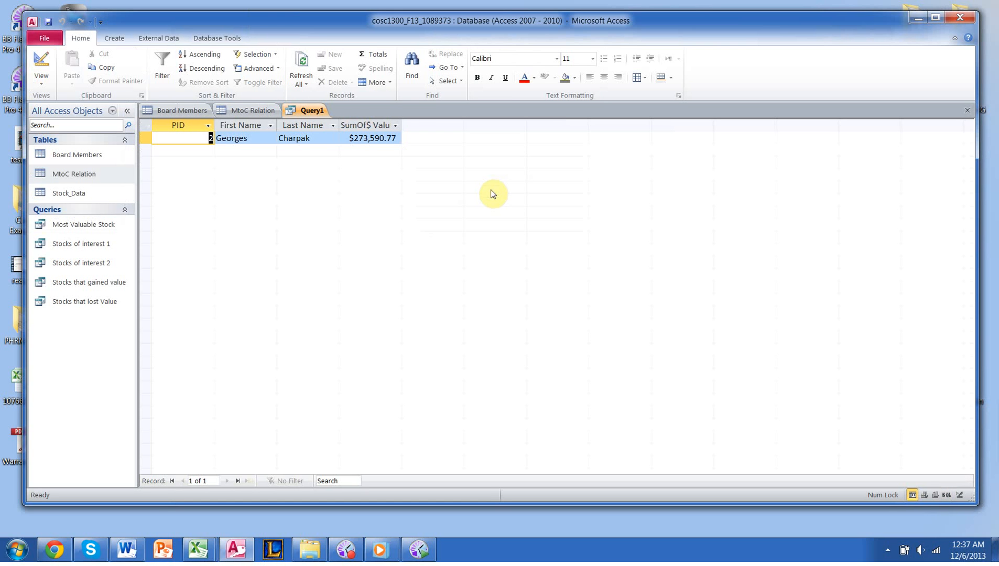
left_click(484, 178)
left_click(49, 56)
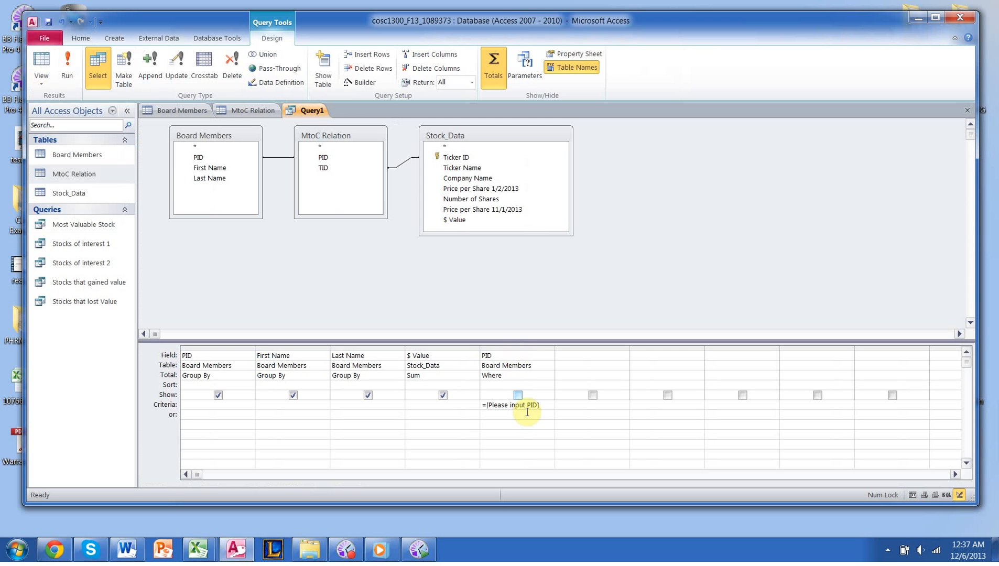
left_click(518, 309)
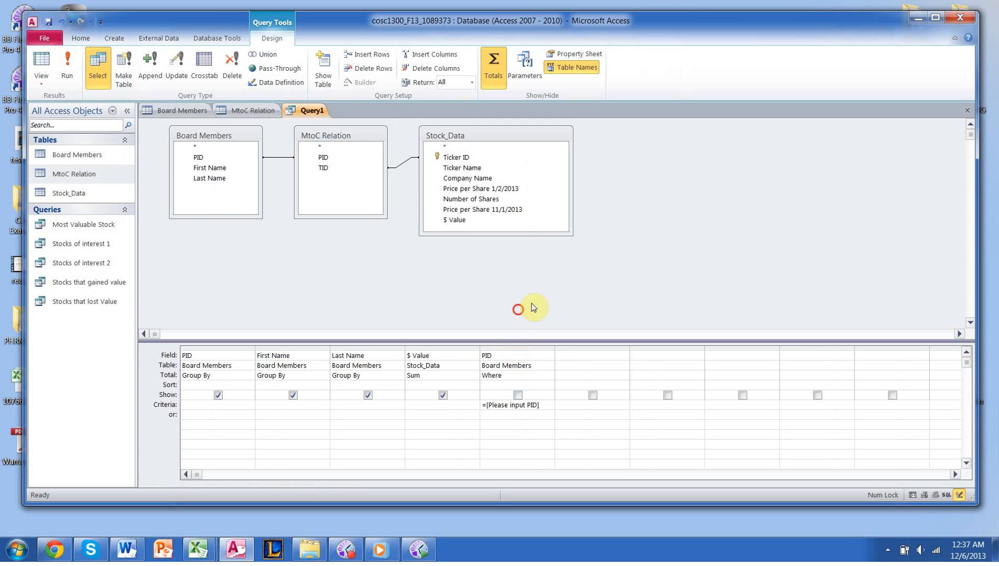
- Delete the join between MtoC Relation and Stock_Data and the join between Board Members and MtoC Relation
left_click(403, 165)
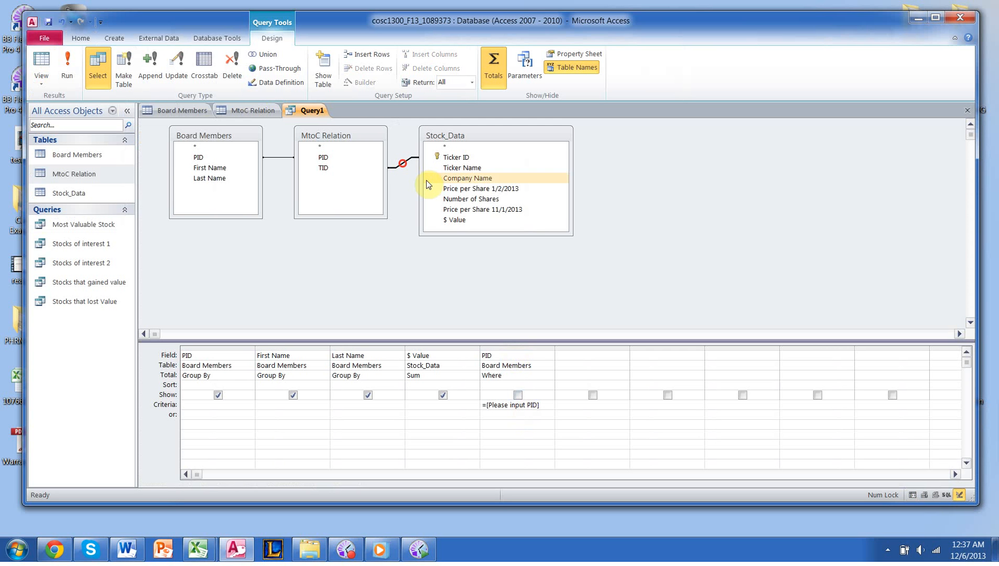
key("Delete")
left_click(268, 158)
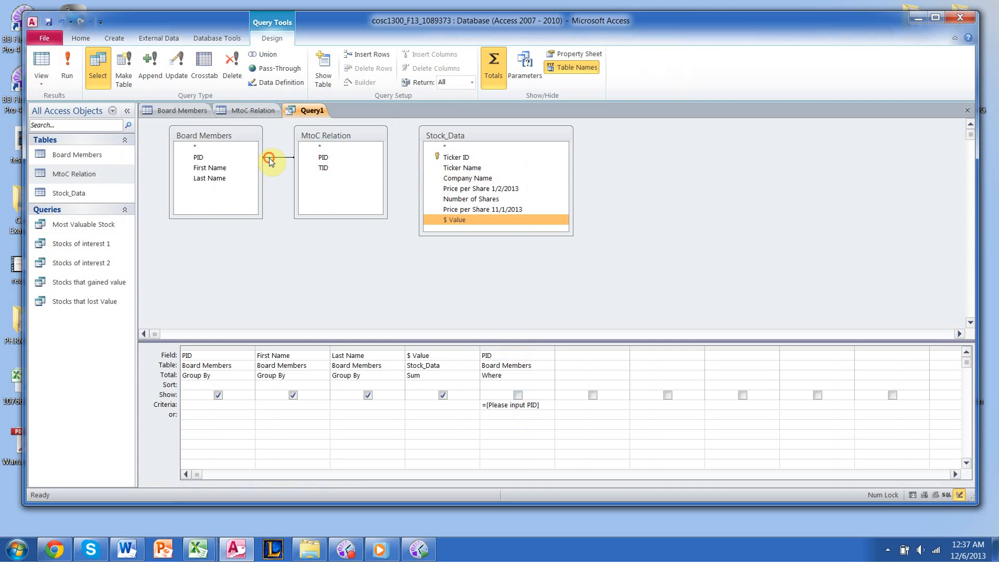
left_click(272, 157)
key("Delete")
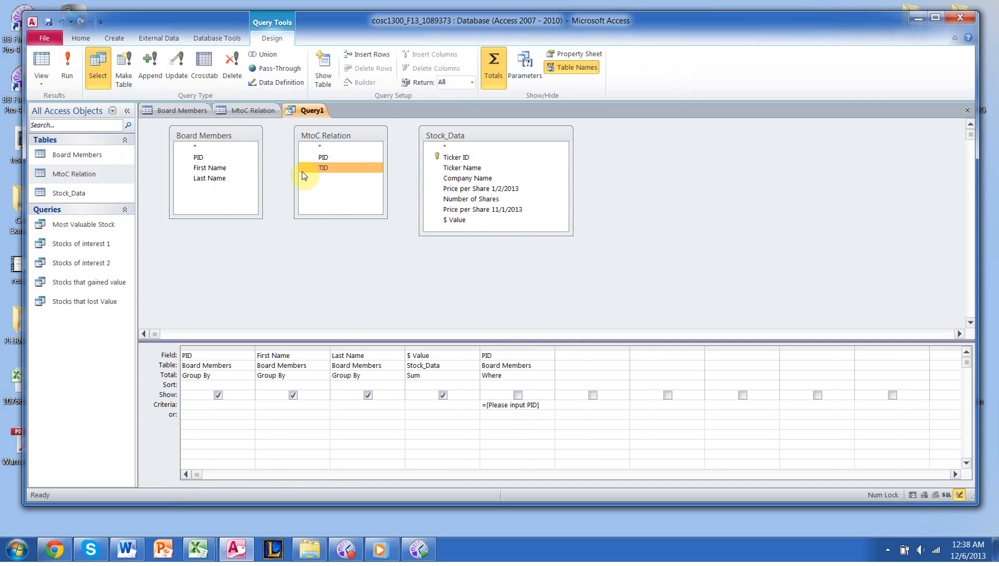
left_click(381, 266)
- Run the query without the table joins, using 25 as the PID
left_click(65, 63)
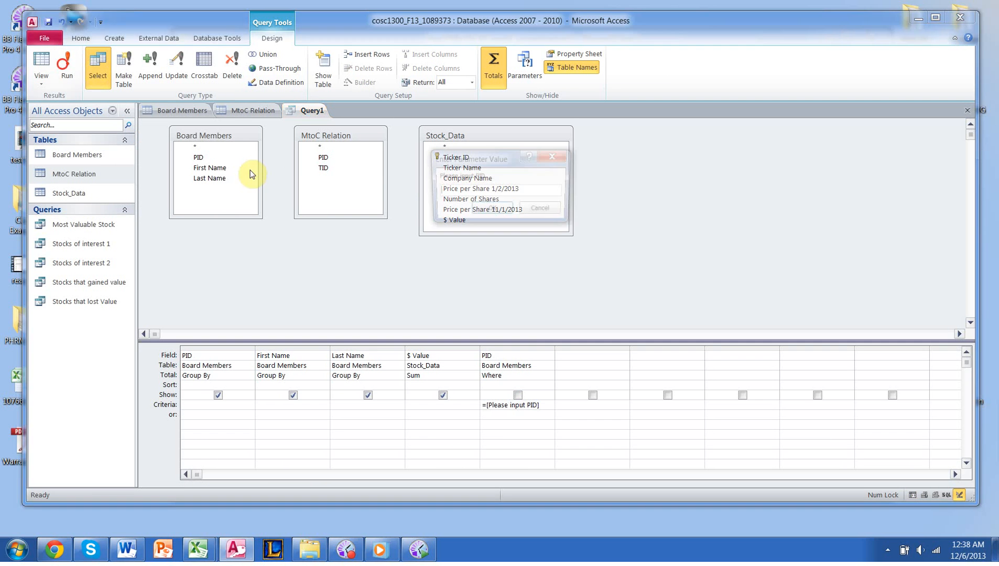
type("25")
key("Return")
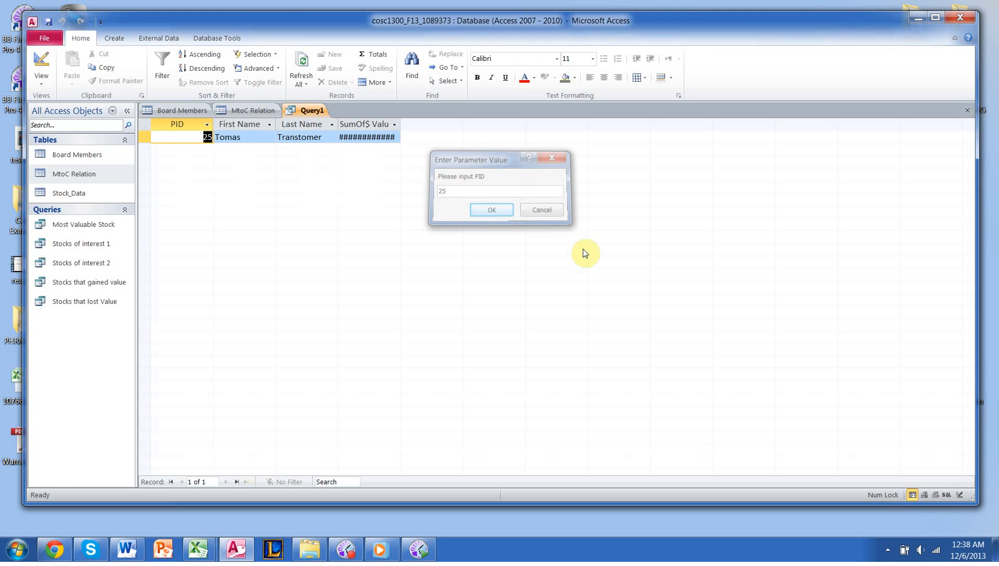
left_click(531, 197)
- Widen the summed $ Value column to examine the total, and return the query to design view
left_click(405, 125)
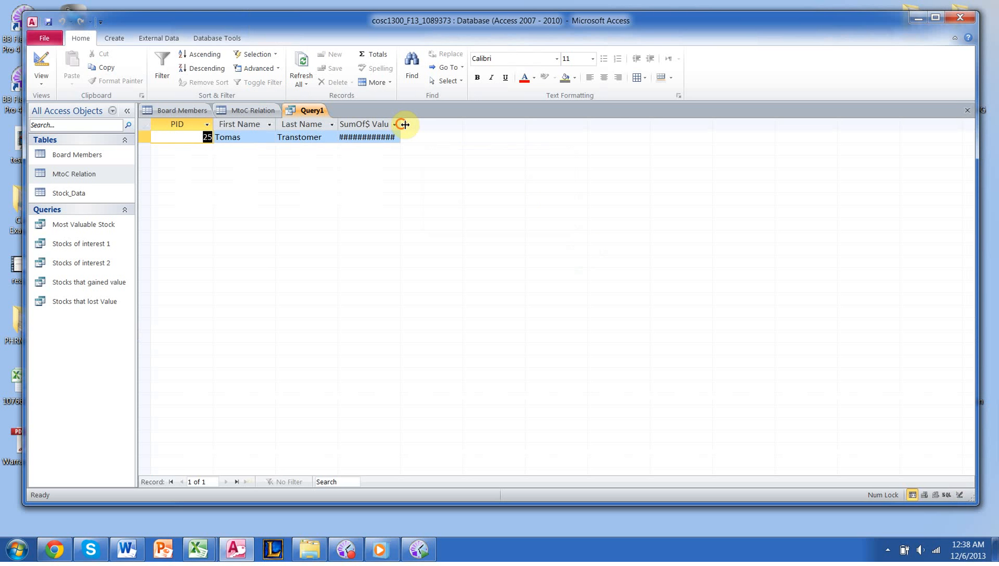
left_click_drag(405, 124, 431, 131)
left_click(408, 139)
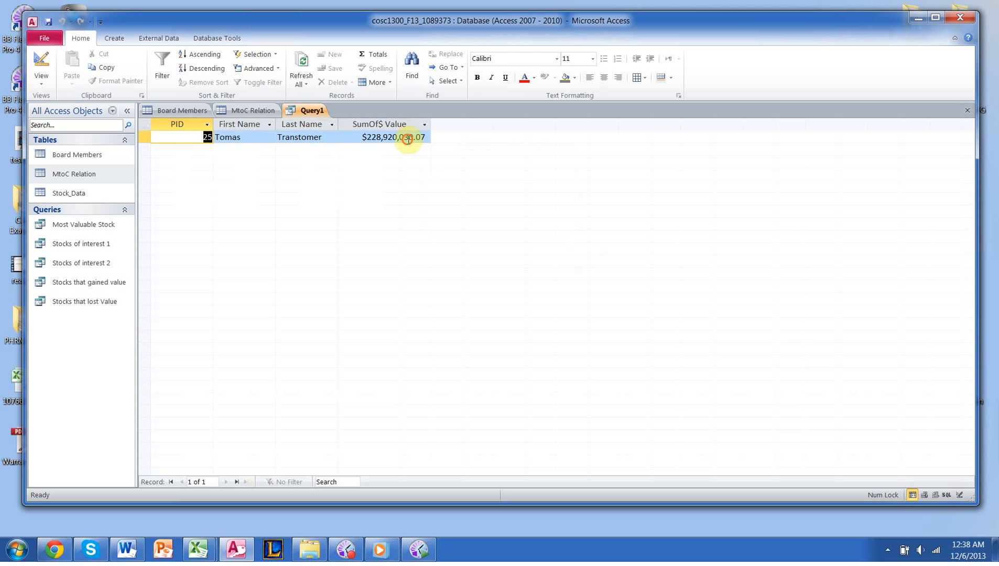
left_click(411, 159)
left_click(279, 145)
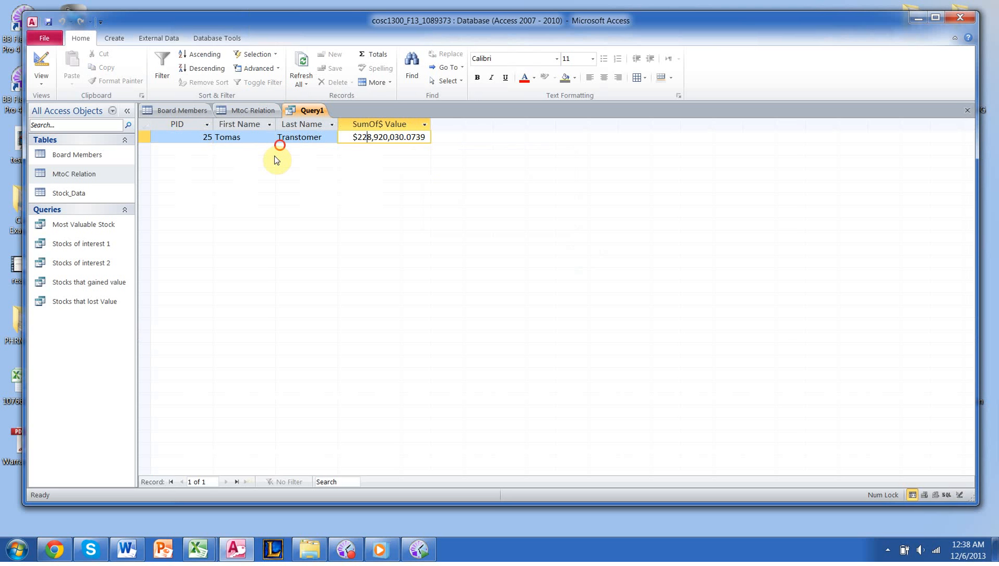
left_click(41, 62)
left_click(446, 288)
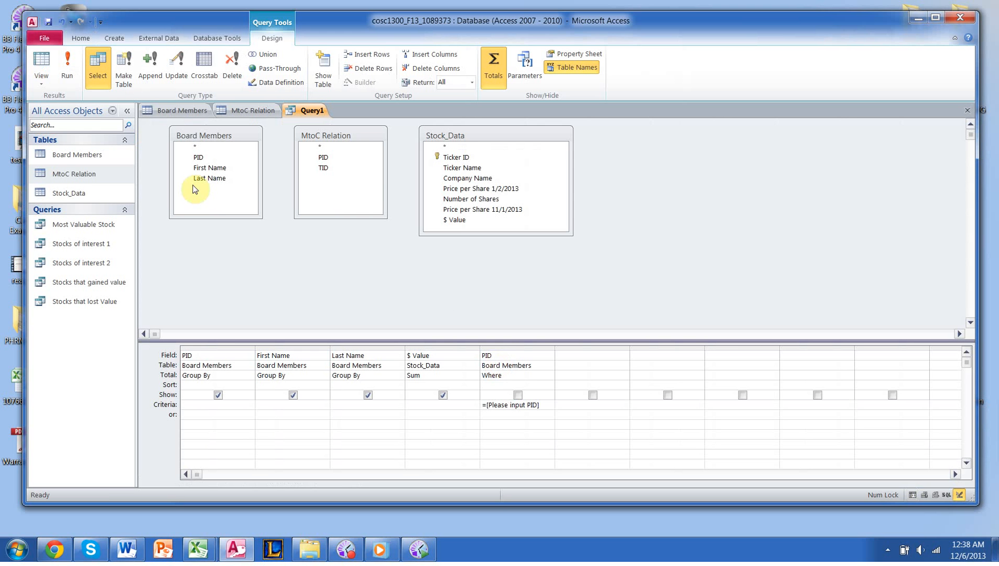
- Open the Board Members and Stock_Data tables and locate the Stock_Data record with Ticker ID 25
left_click(70, 155)
double_click(69, 155)
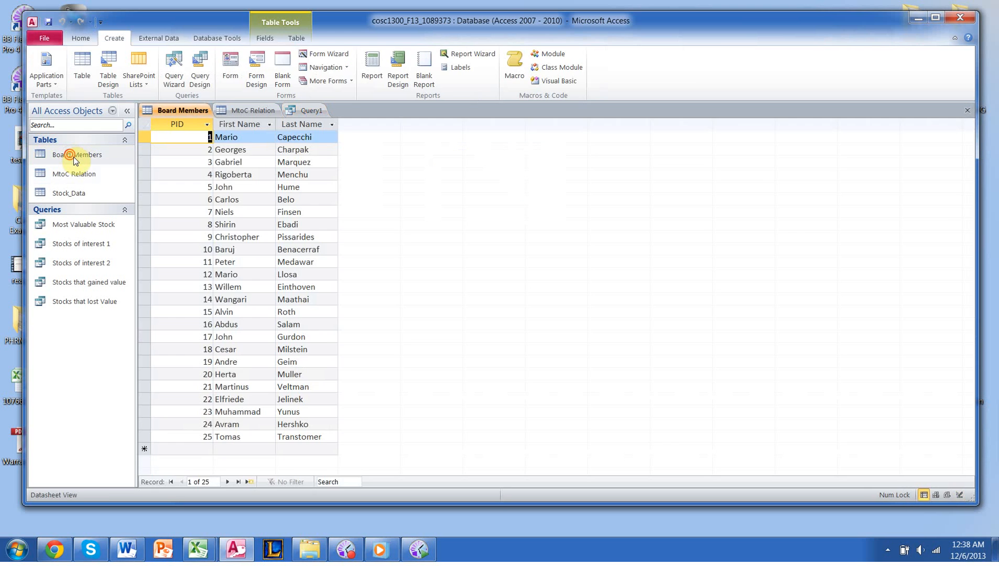
double_click(96, 198)
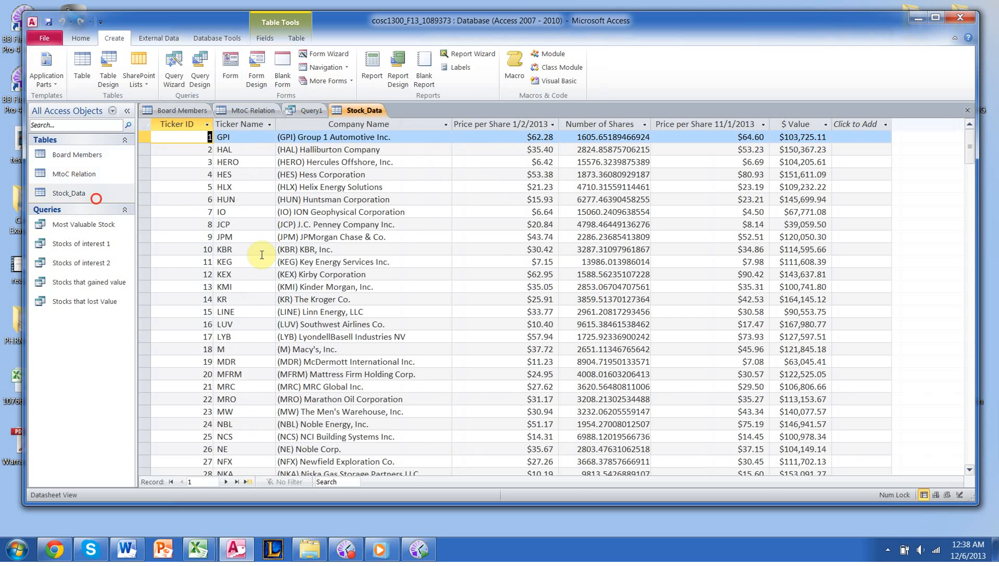
scroll(355, 299, "down", 4)
scroll(355, 299, "down", 1)
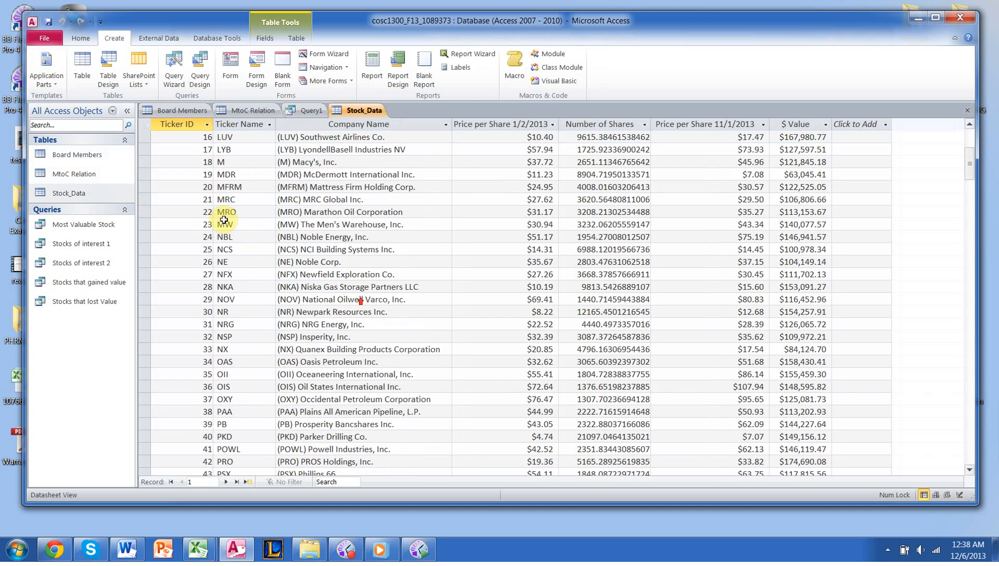
left_click(202, 249)
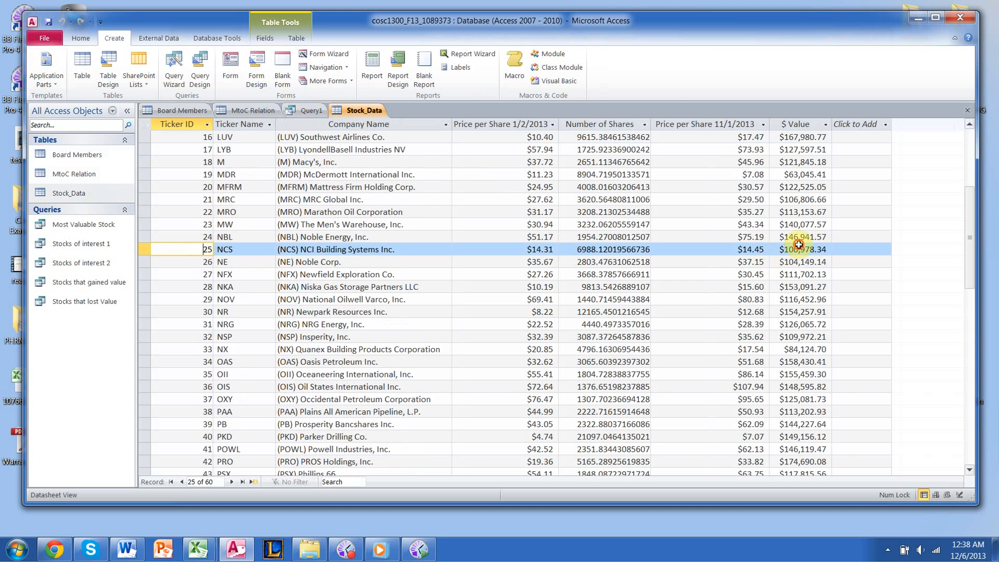
- Examine the $ Value column and the company records throughout the Stock_Data table
left_click_drag(798, 245, 784, 307)
scroll(784, 307, "up", 2)
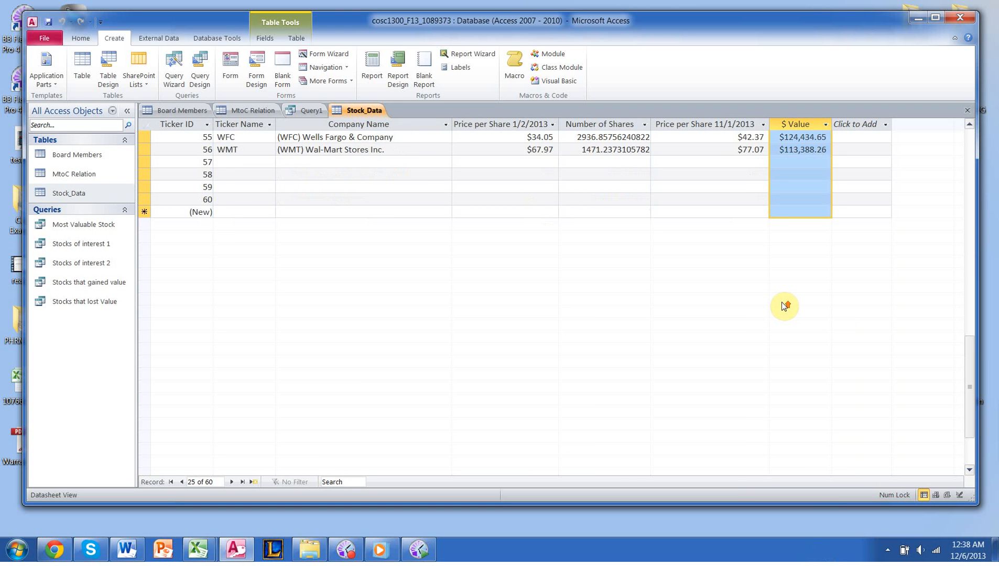
scroll(784, 307, "up", 14)
left_click(738, 299)
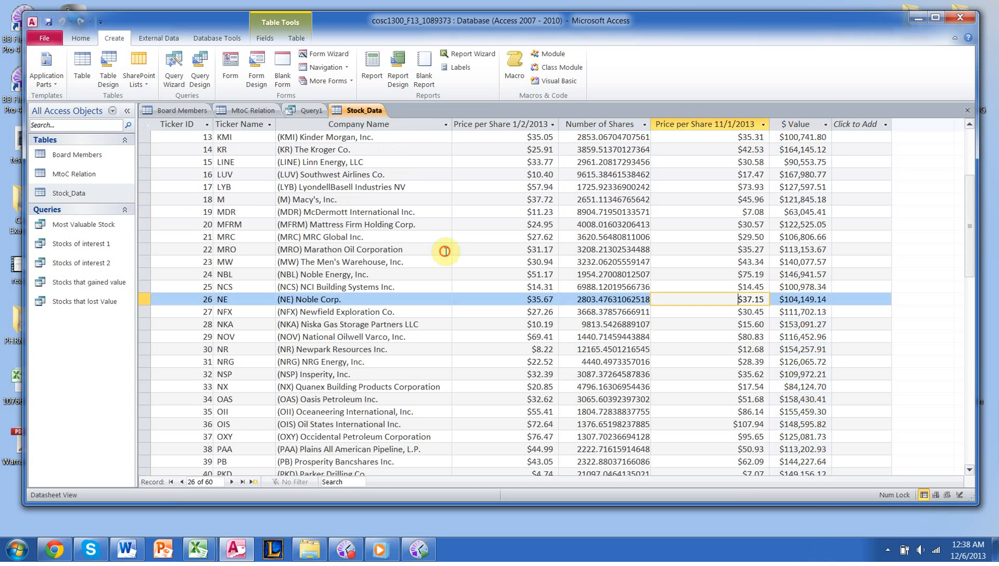
left_click(444, 251)
scroll(481, 258, "up", 4)
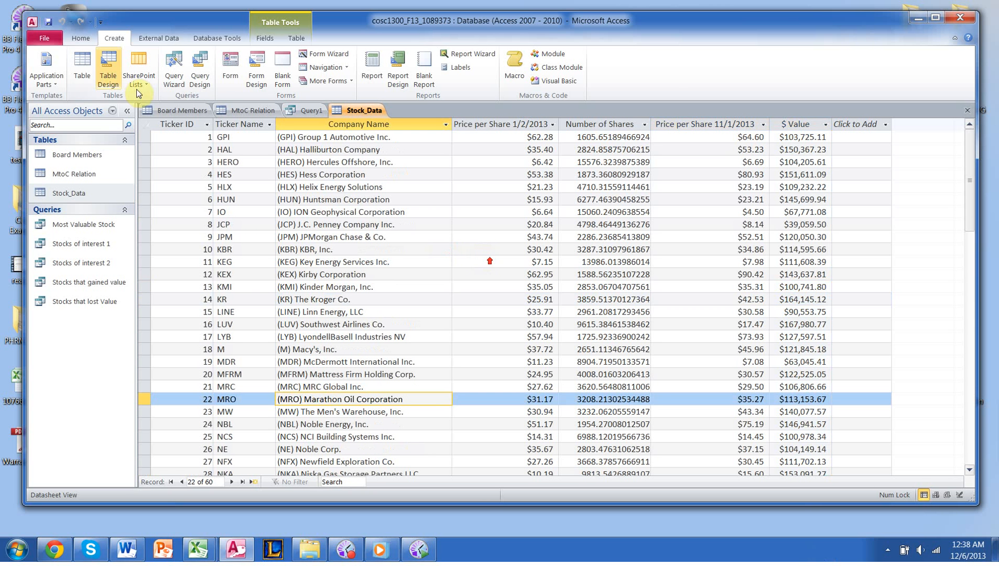
- Switch the Stock_Data table to design view and examine its field names and data types
left_click(81, 40)
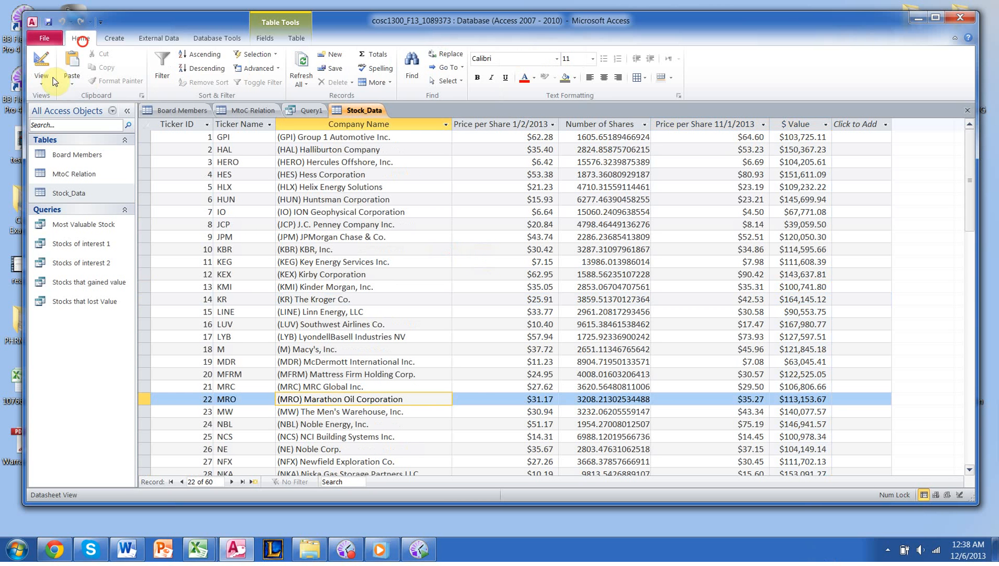
left_click(39, 65)
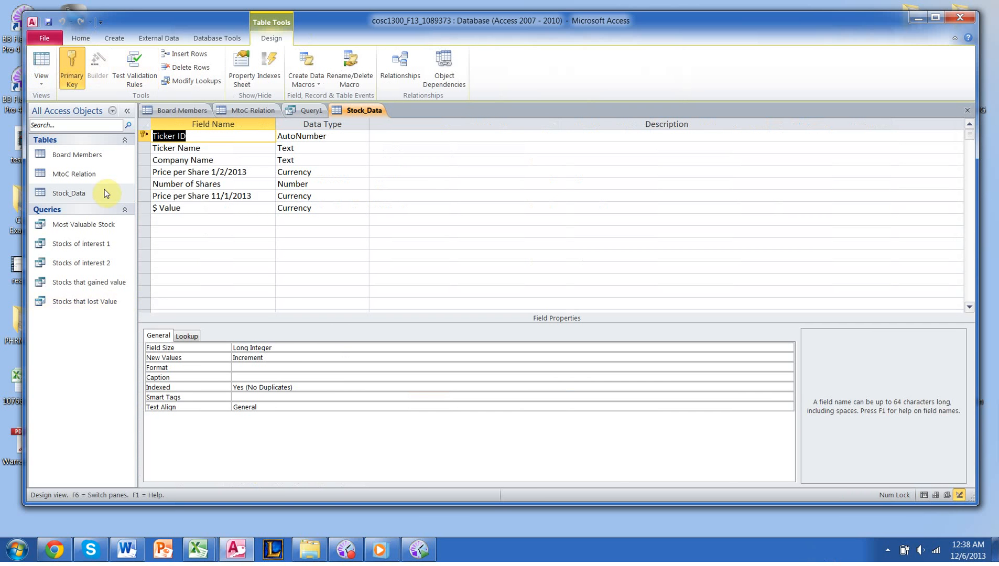
left_click(100, 327)
- Return to Query1 and join Board Members to MtoC Relation on PID, and MtoC Relation's TID to Stock_Data's Ticker ID
left_click(304, 110)
left_click(487, 298)
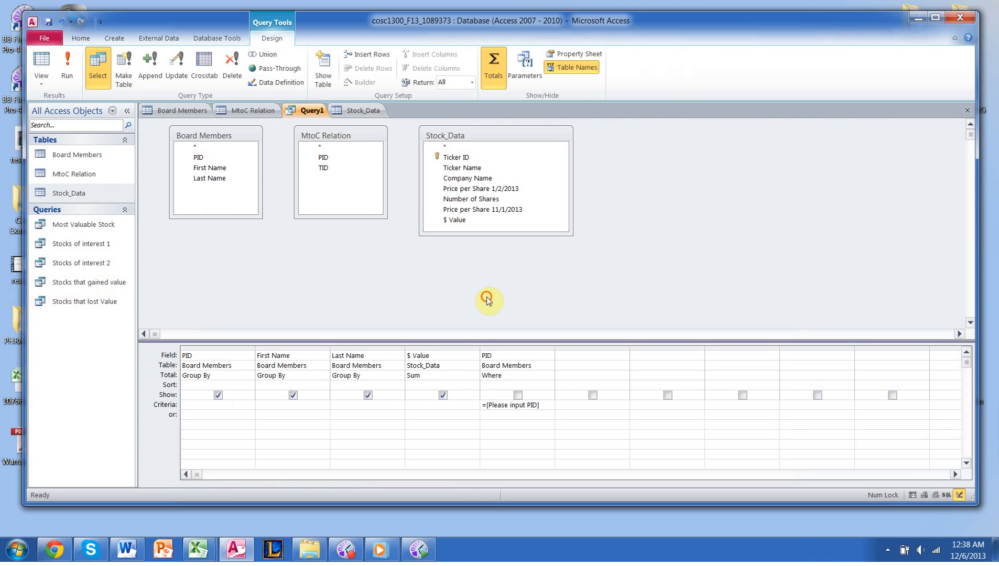
left_click_drag(219, 156, 469, 158)
left_click(406, 272)
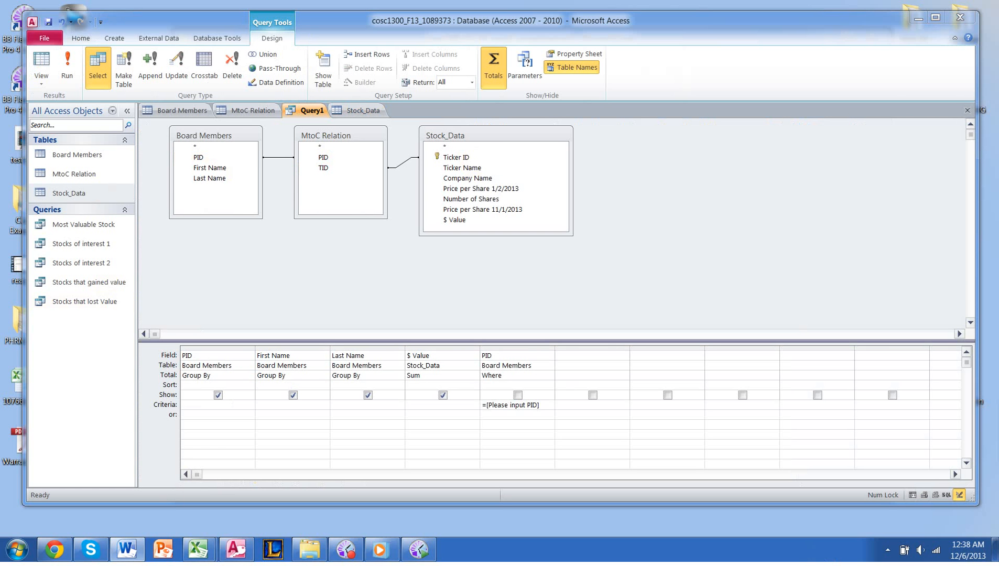
- Switch to the Excel master spreadsheet and examine how the TickerIDs sheet pairs TIDs with tickers
mouse_move(198, 550)
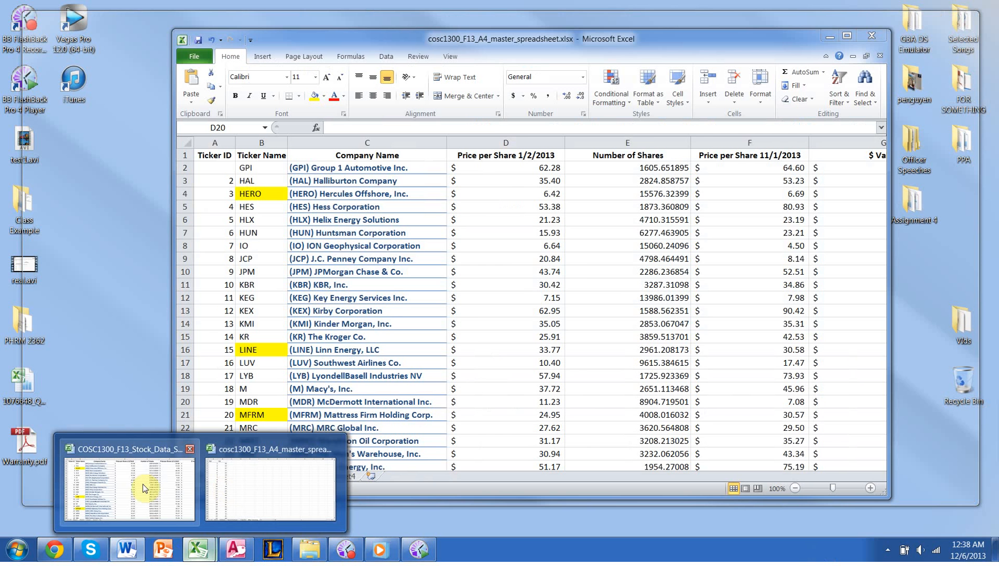
left_click(256, 486)
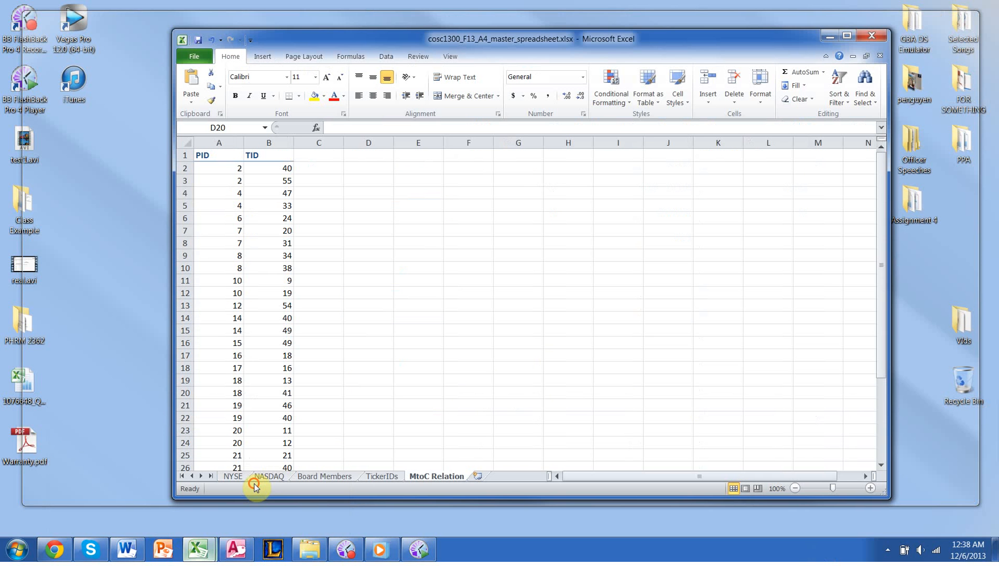
left_click(367, 477)
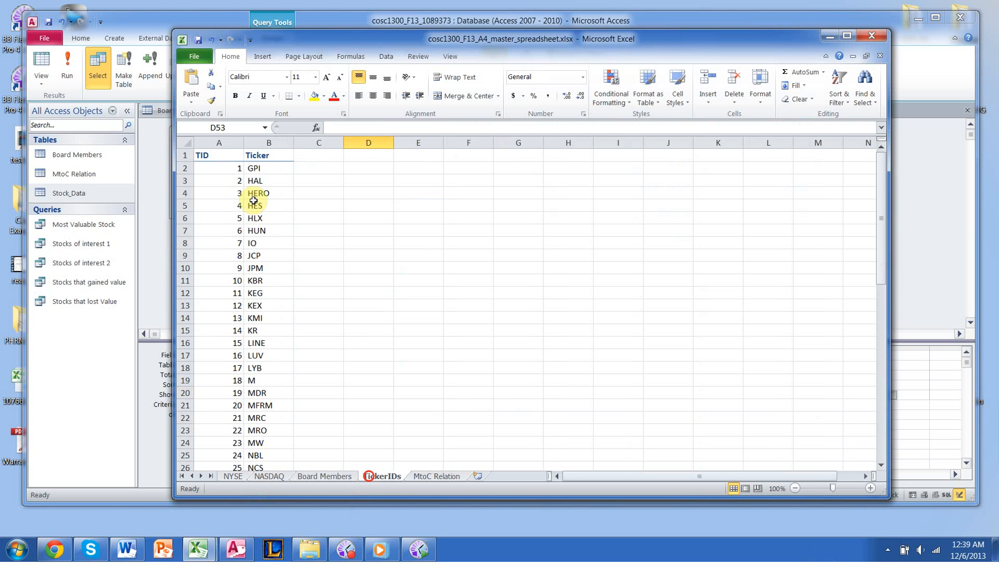
left_click(252, 168)
left_click_drag(262, 205, 286, 360)
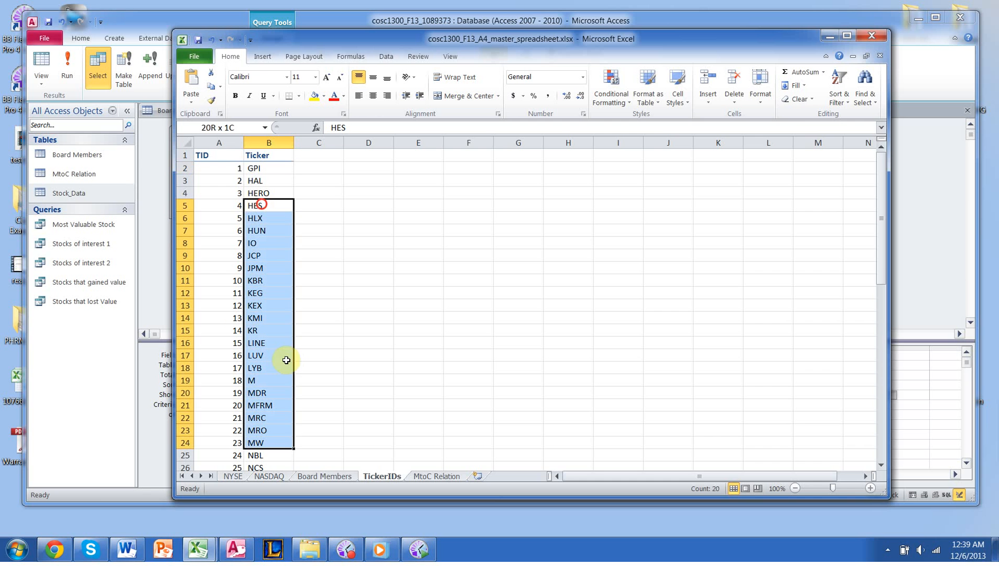
scroll(383, 308, "down", 3)
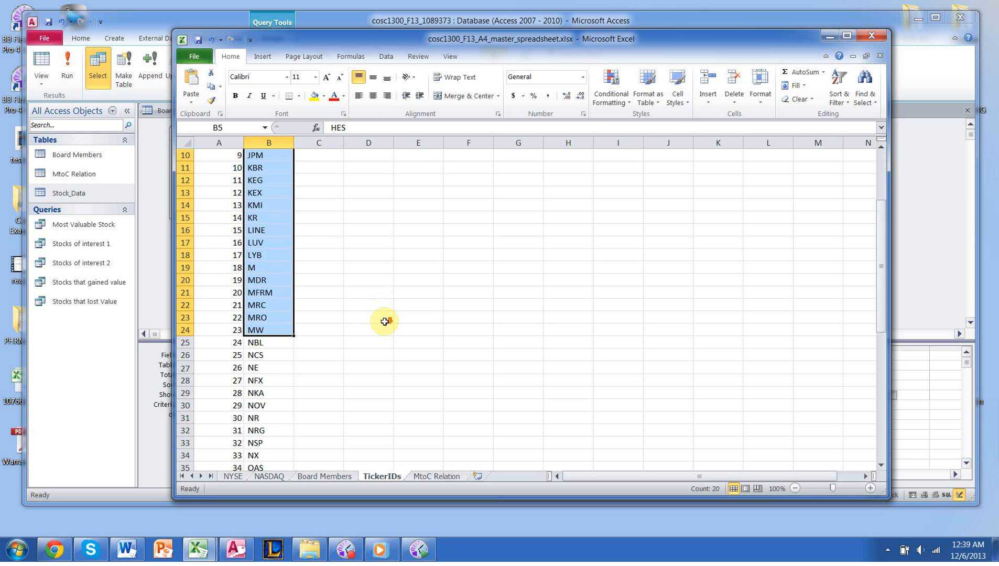
scroll(385, 322, "down", 1)
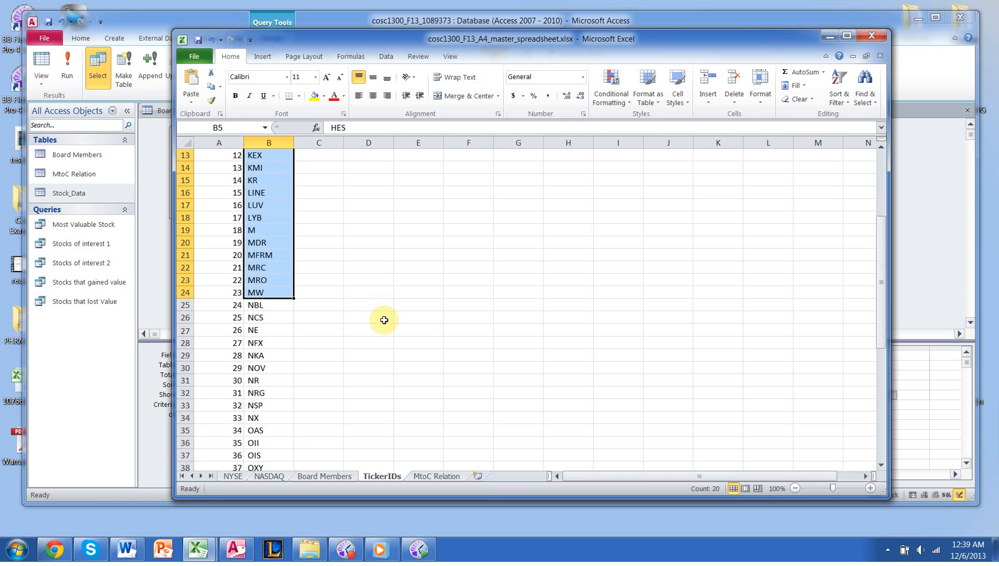
left_click(383, 317)
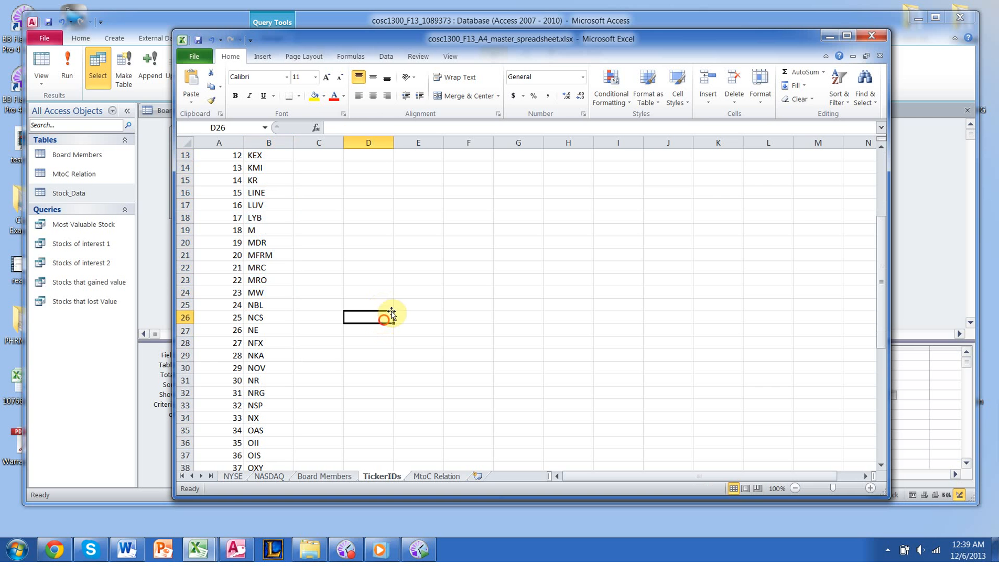
- Close the open Excel workbooks, discarding the changes to the master spreadsheet, and return to the Access query
left_click(873, 36)
left_click(488, 304)
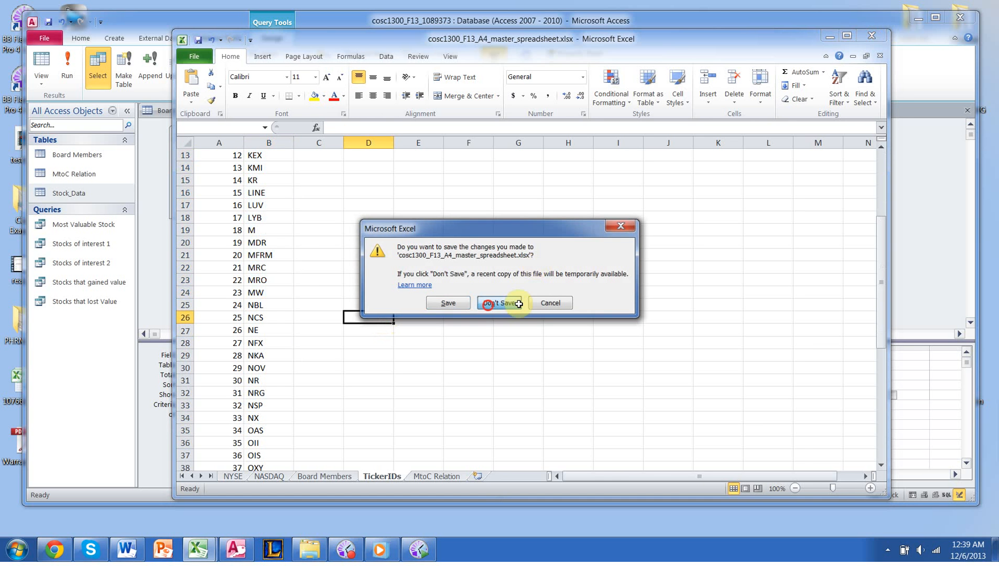
left_click(869, 37)
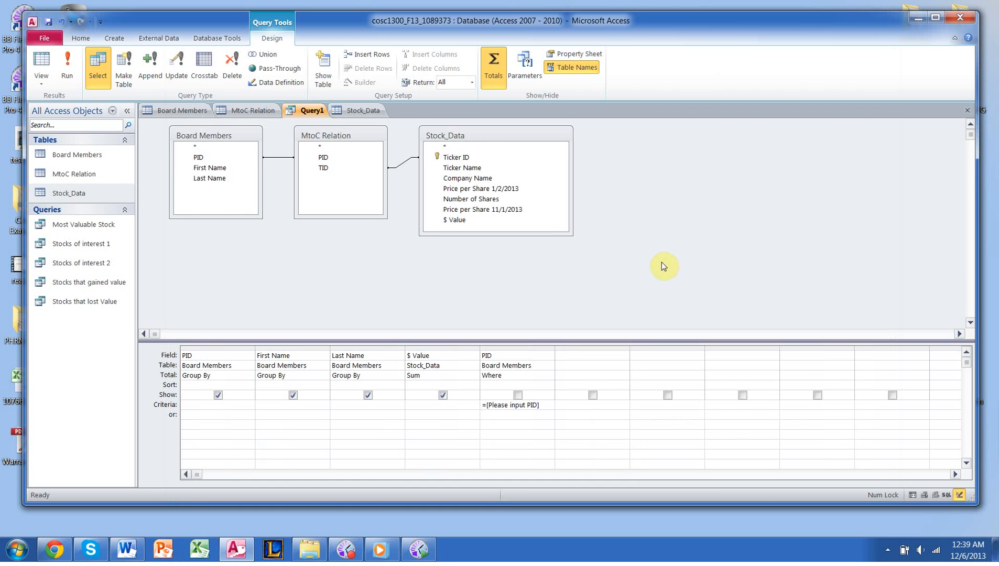
left_click(695, 236)
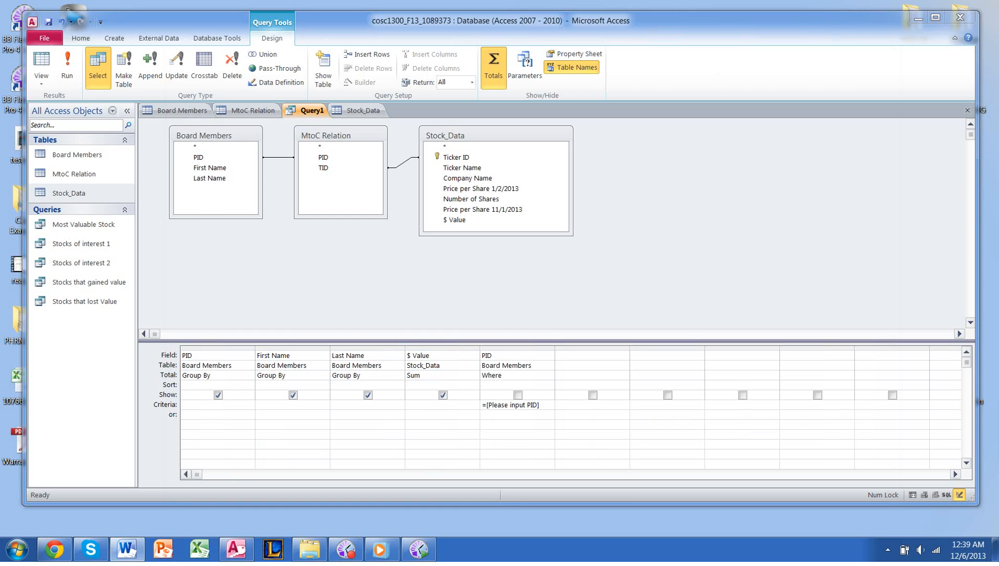
left_click(688, 332)
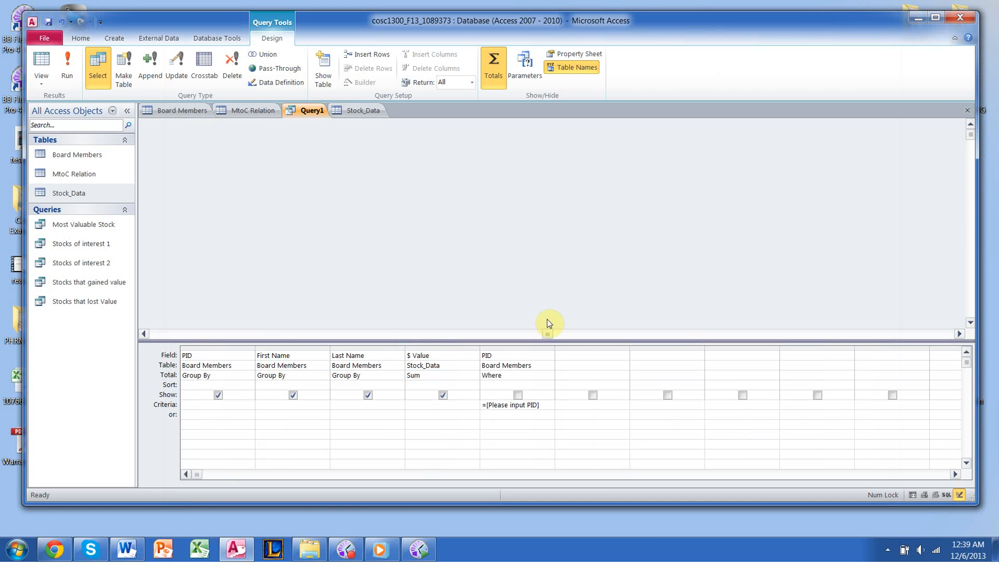
left_click_drag(545, 332, 124, 348)
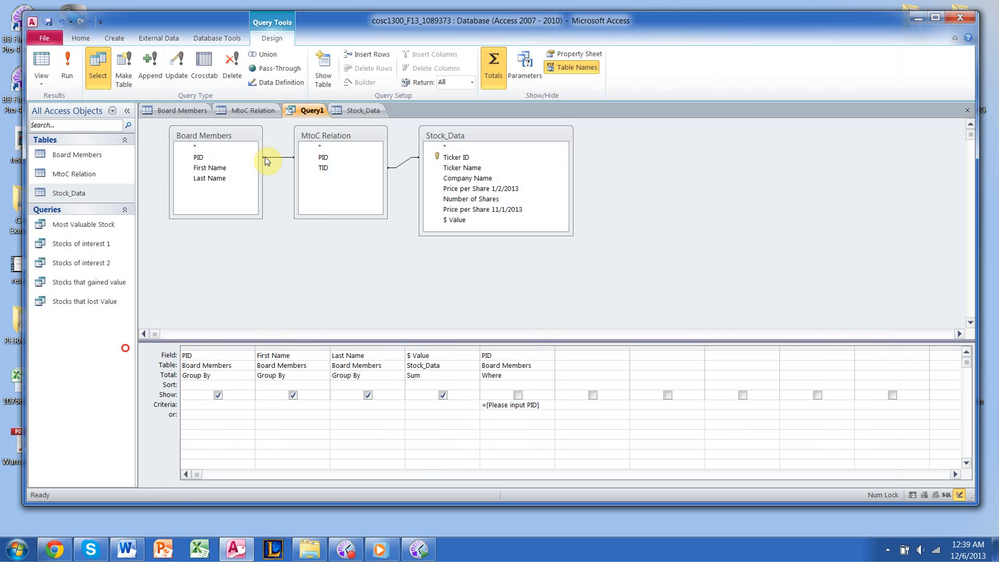
- Start saving Query1, try the name Step QUery, and clear the query name
right_click(295, 109)
left_click(323, 118)
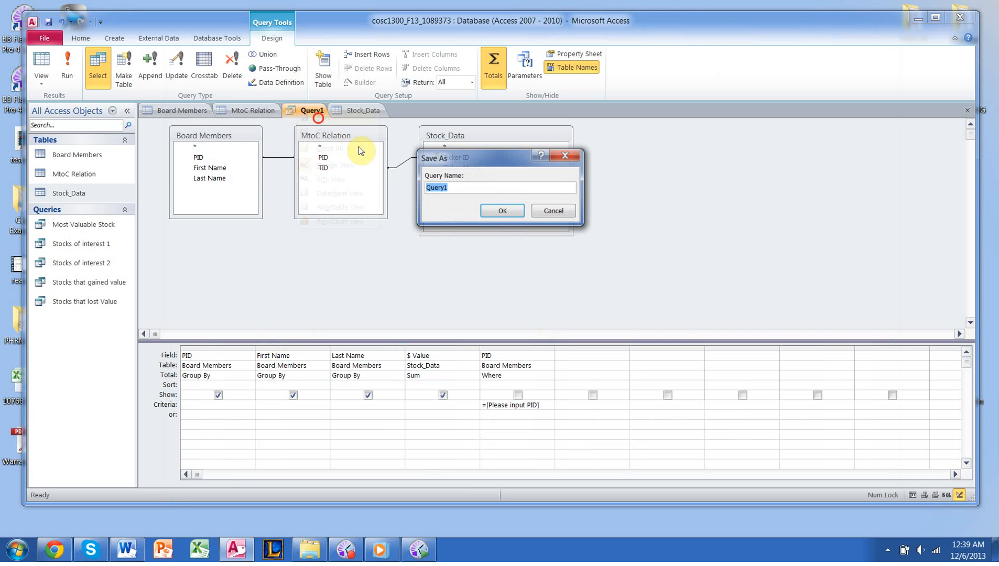
type("S")
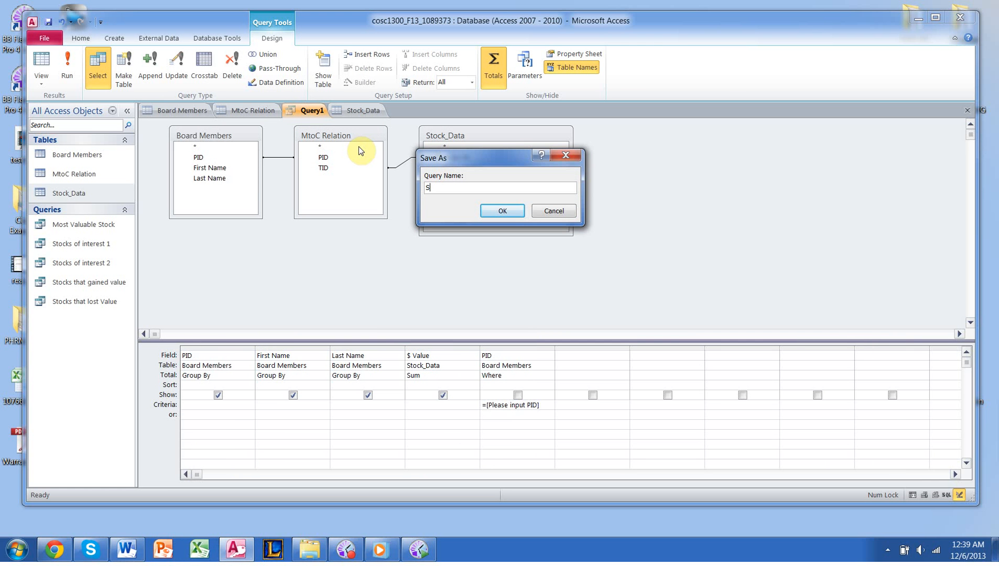
type("tep q")
key("BackSpace")
type("QUery")
key("BackSpace")
key("BackSpace")
key("BackSpace")
key("BackSpace")
key("BackSpace")
key("BackSpace")
key("BackSpace")
key("BackSpace")
key("BackSpace")
key("BackSpace")
type("Swagilicious 10101010")
key("BackSpace")
key("ctrl+a")
key("Caps_Lock")
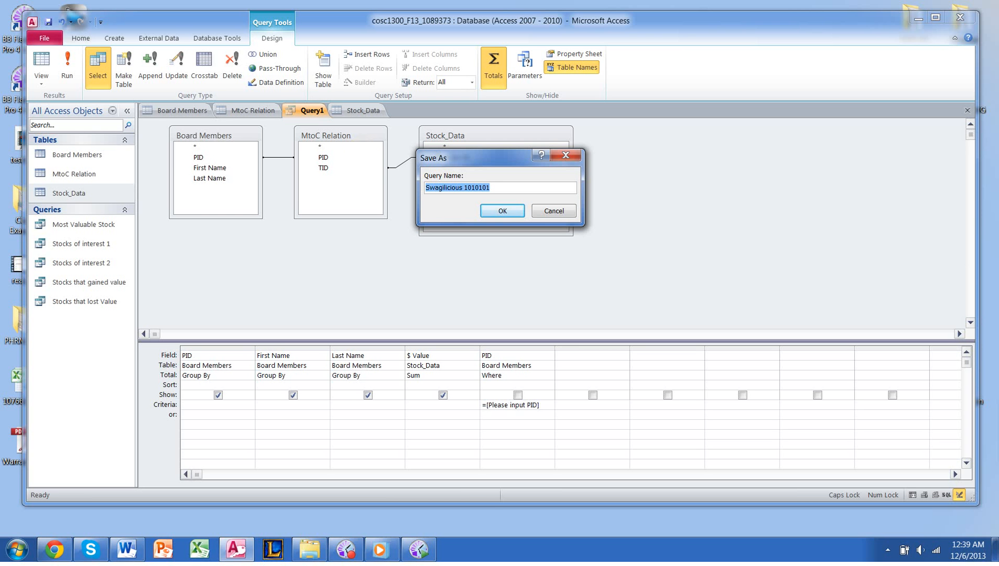
key("BackSpace")
key("Caps_Lock")
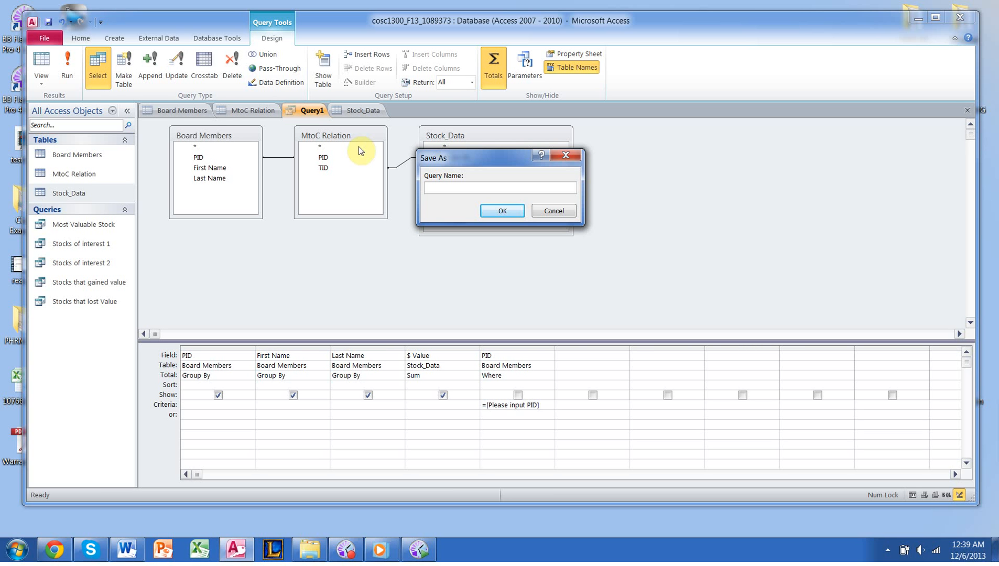
type("PId")
key("BackSpace")
type("D Query")
- Replace the entered query name with Step 10 Query and save the query
key("ctrl+a")
key("BackSpace")
type("Step 10 Query")
key("Return")
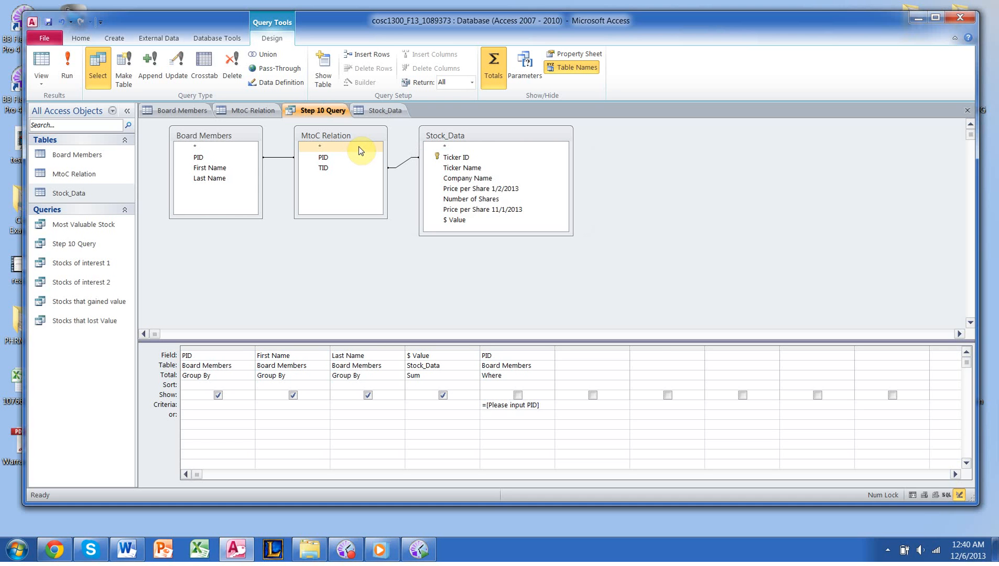
- Review the Board Members, MtoC Relation and Stock_Data tables alongside the Step 10 Query design
left_click(431, 199)
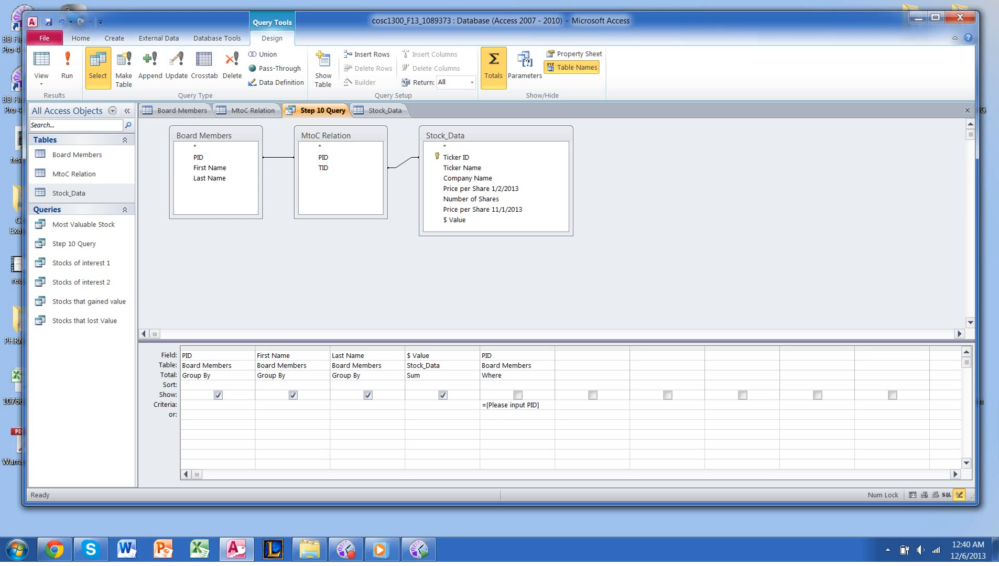
left_click(766, 284)
left_click(302, 241)
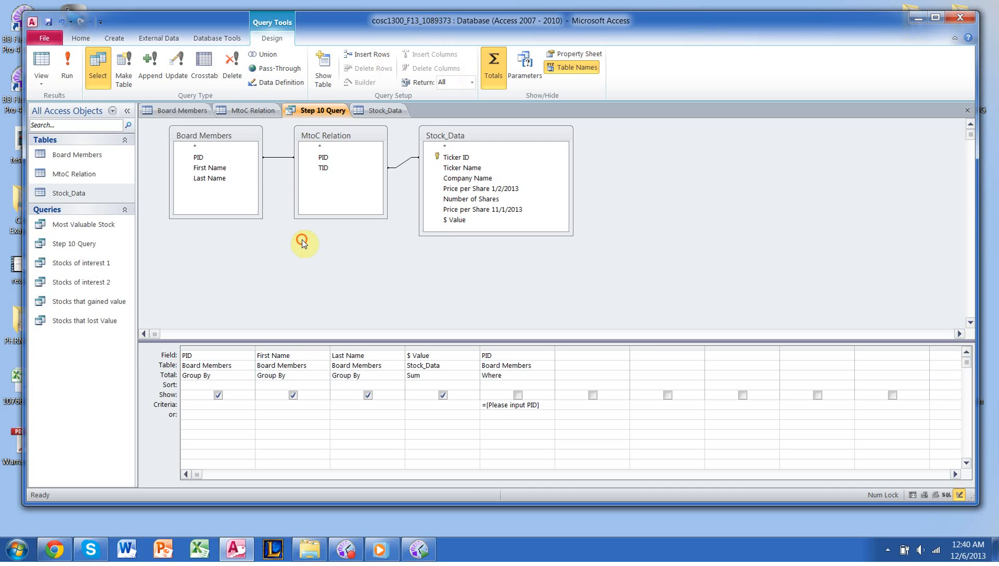
left_click(256, 110)
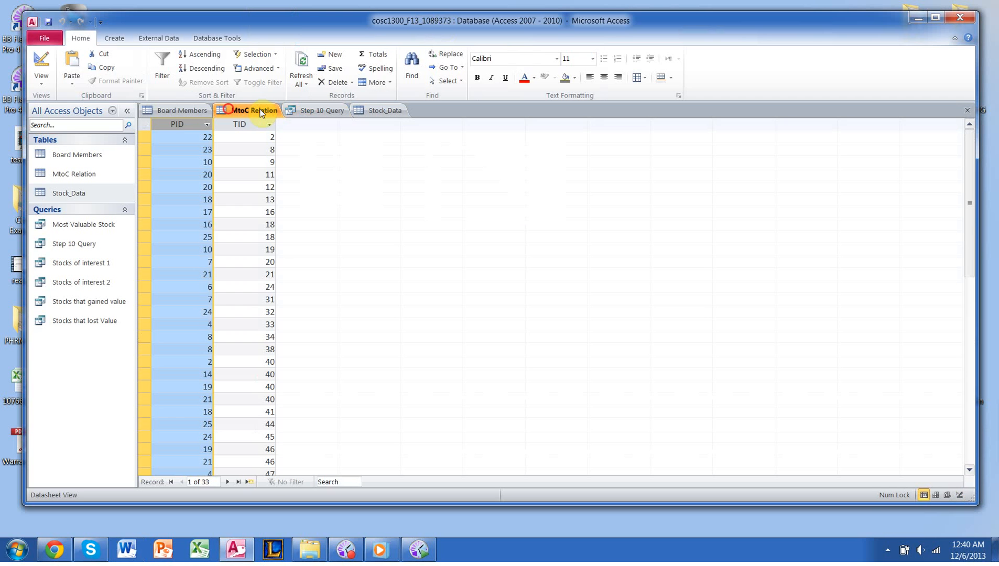
left_click(374, 109)
left_click(184, 110)
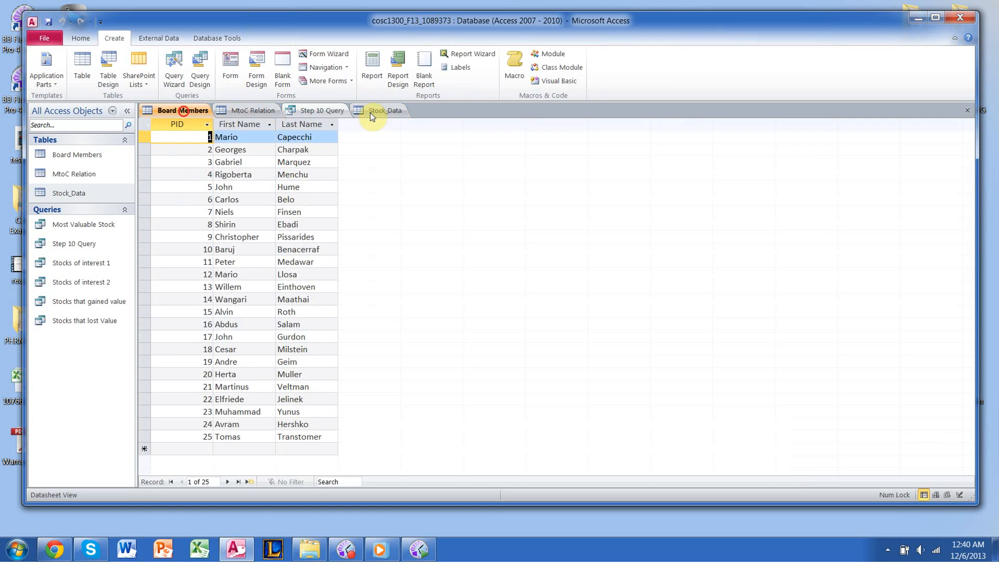
left_click(380, 111)
left_click(334, 110)
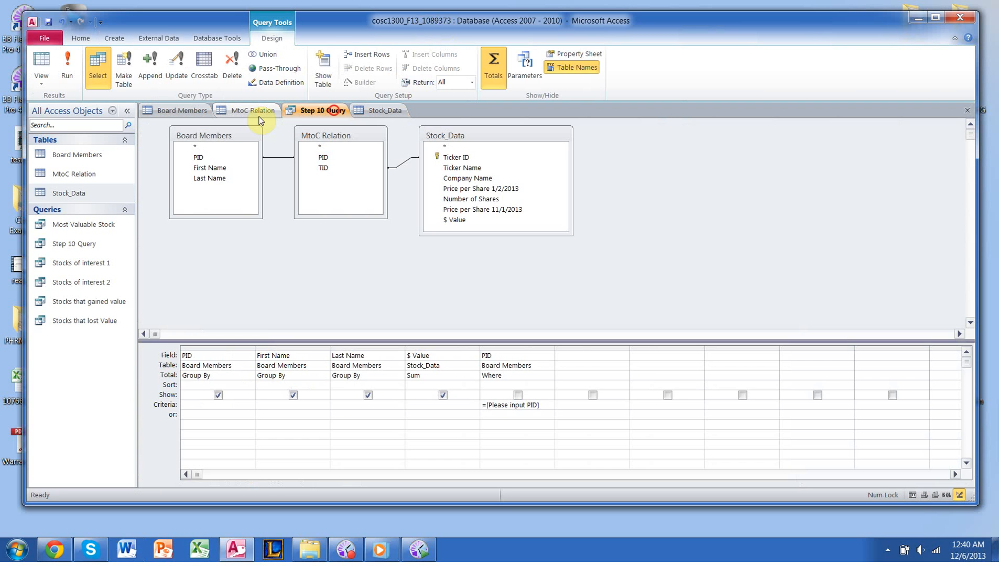
left_click(254, 111)
left_click(177, 112)
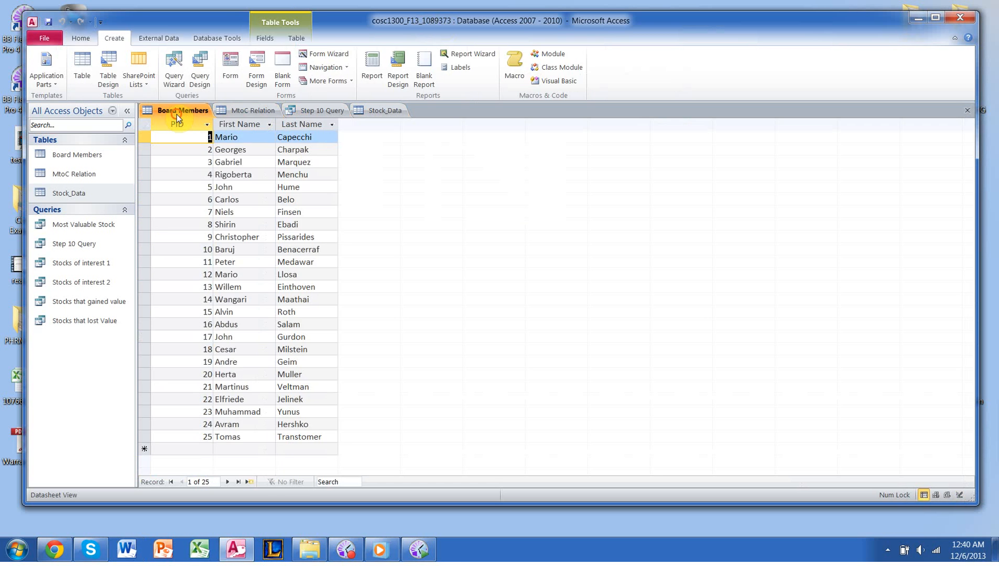
left_click(294, 112)
left_click(239, 111)
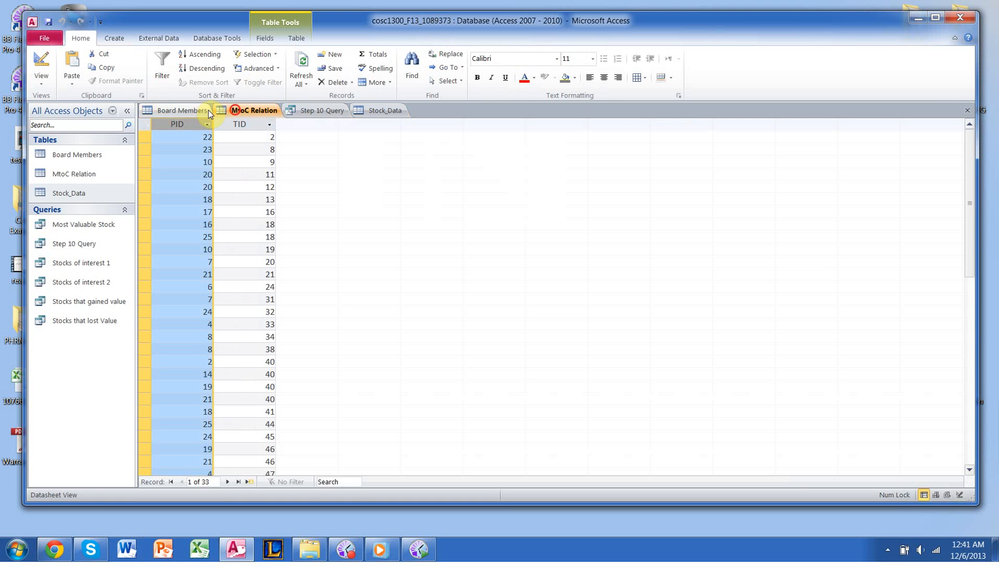
- Close all open tables and queries at once
right_click(183, 110)
left_click(208, 147)
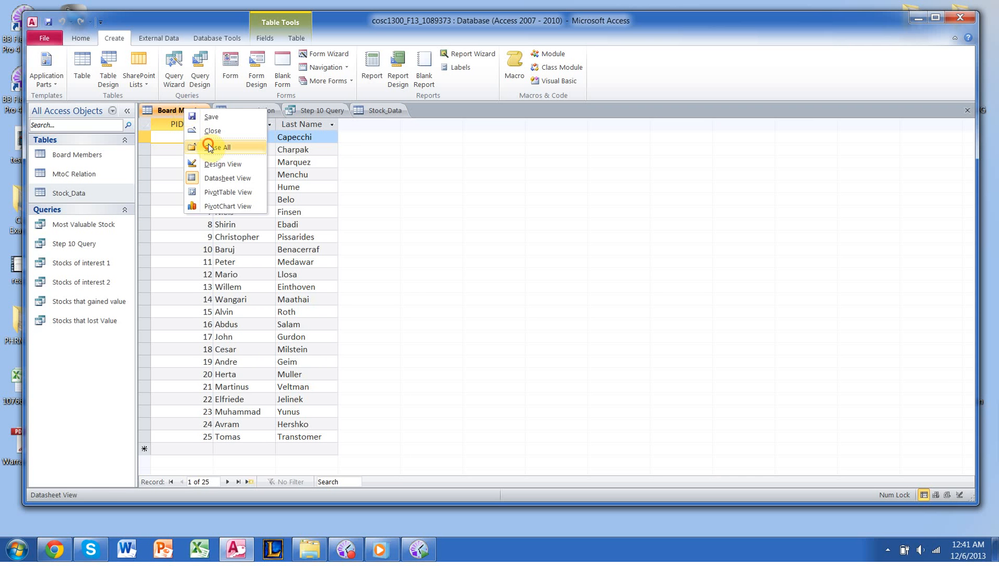
left_click(461, 305)
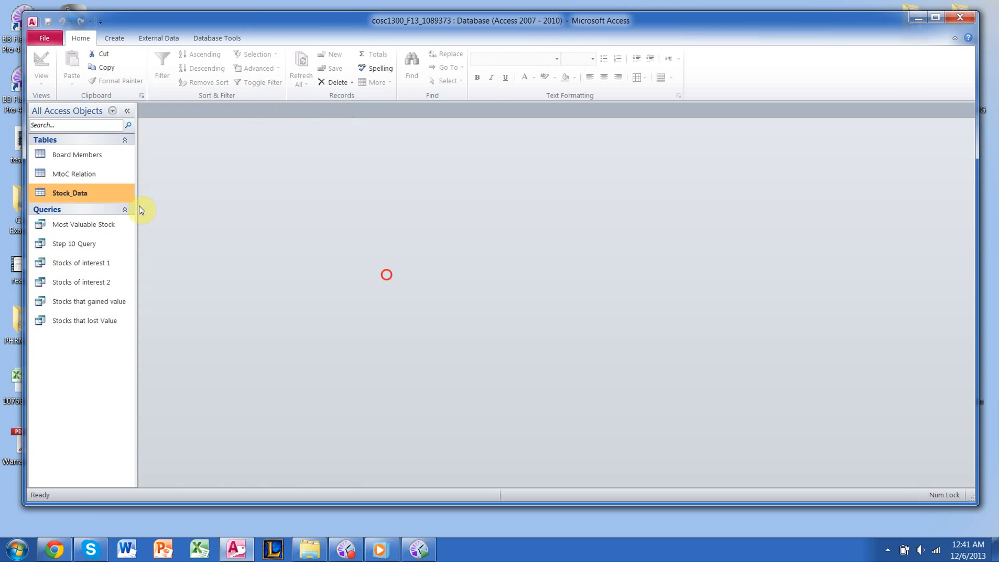
- Review the database's saved tables and queries, including the available actions for Step 10 Query
left_click(109, 154)
left_click(121, 229)
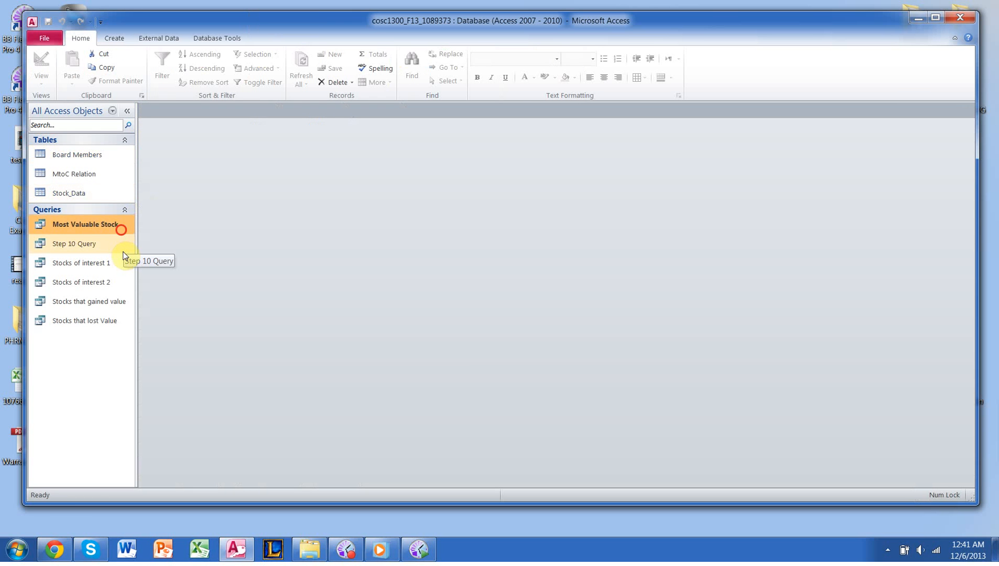
left_click(130, 285)
left_click(120, 307)
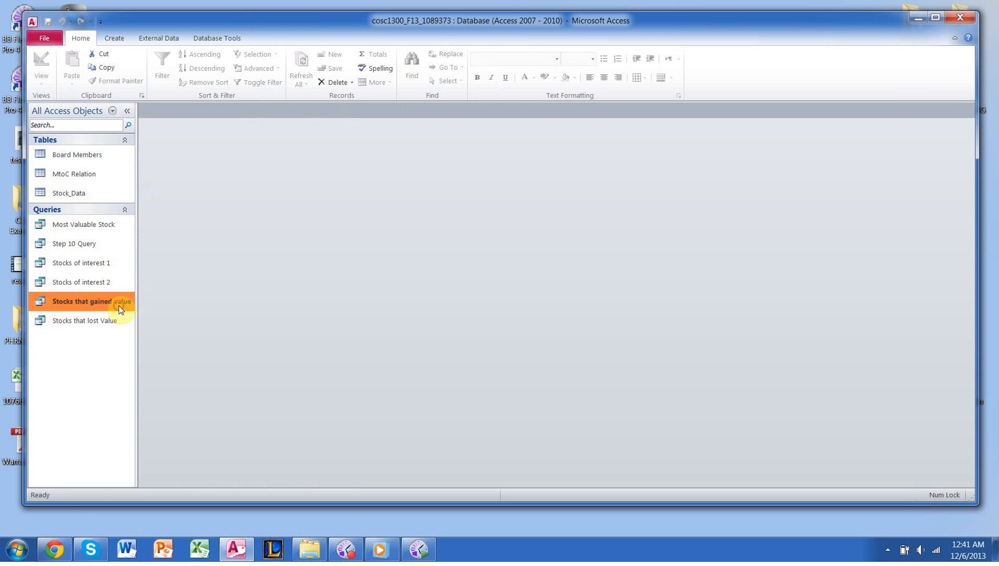
left_click(321, 289)
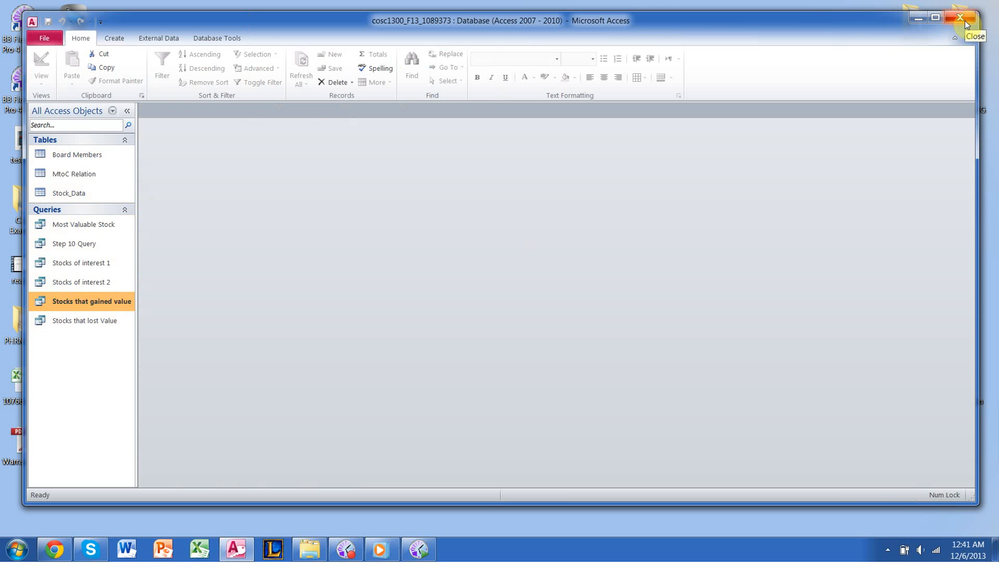
left_click(318, 222)
left_click(81, 242)
right_click(80, 243)
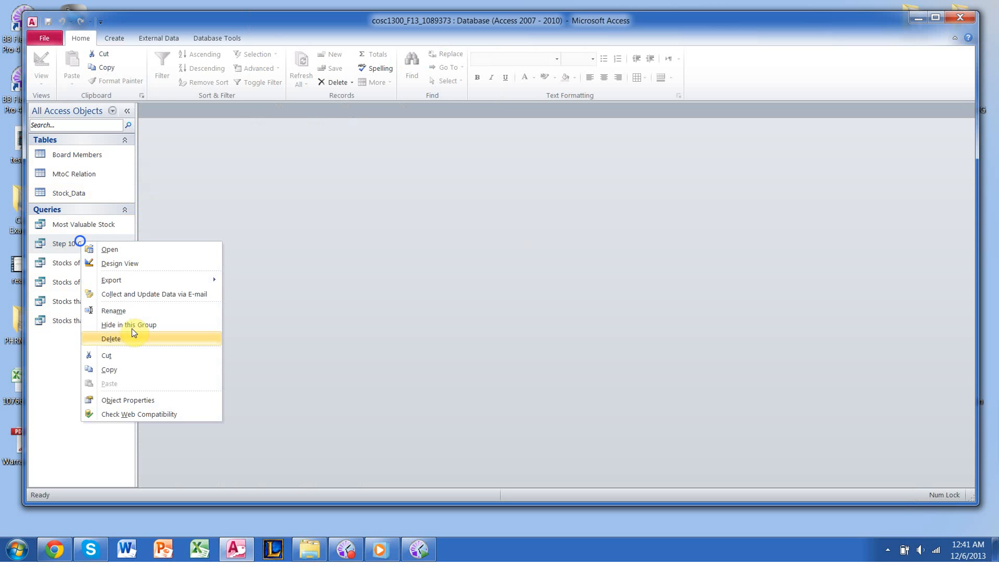
left_click(540, 278)
left_click(449, 247)
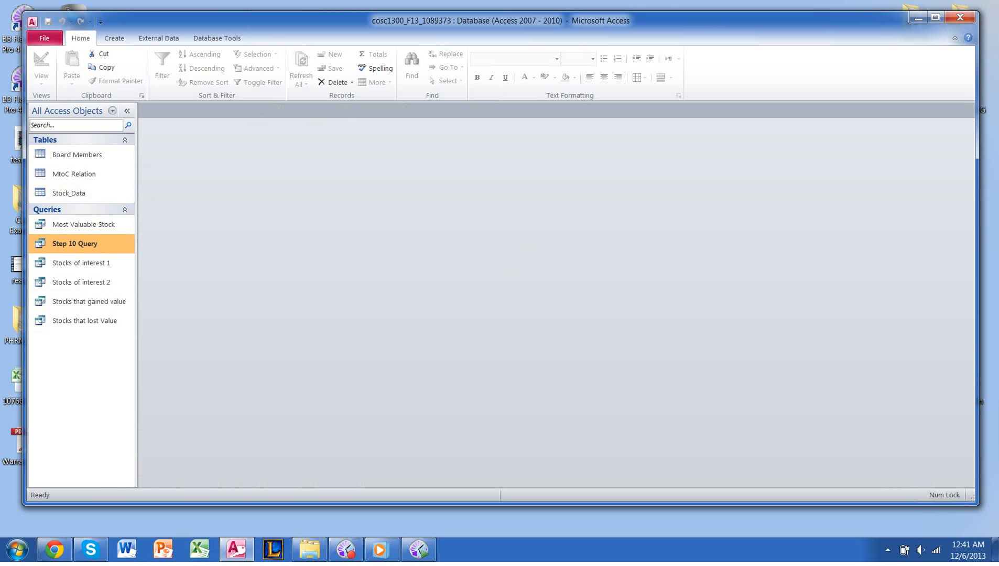
- Switch to Blackboard in the browser and examine the Assignment 4 upload page, from the assignment information to the submit section
key("alt+Tab")
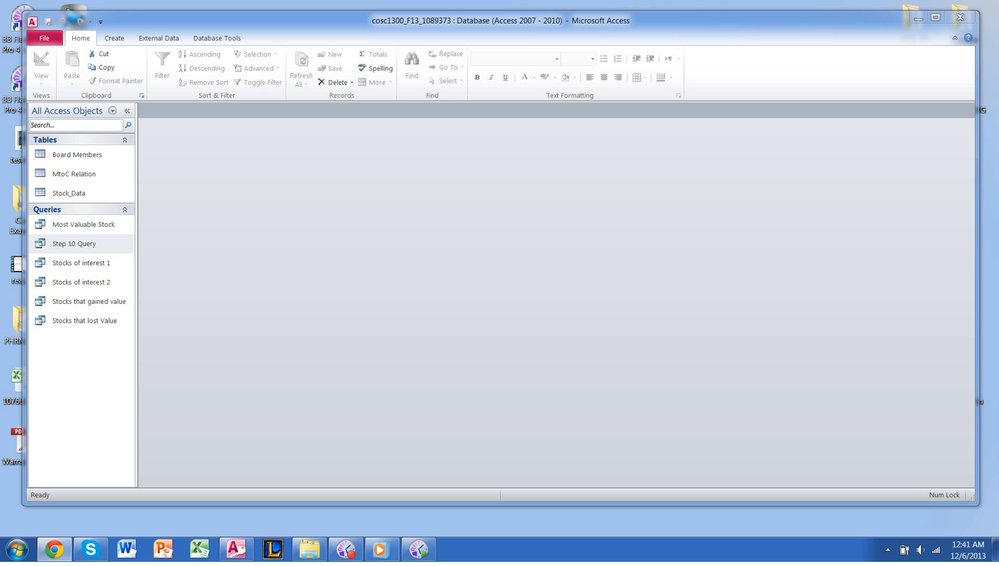
left_click(347, 551)
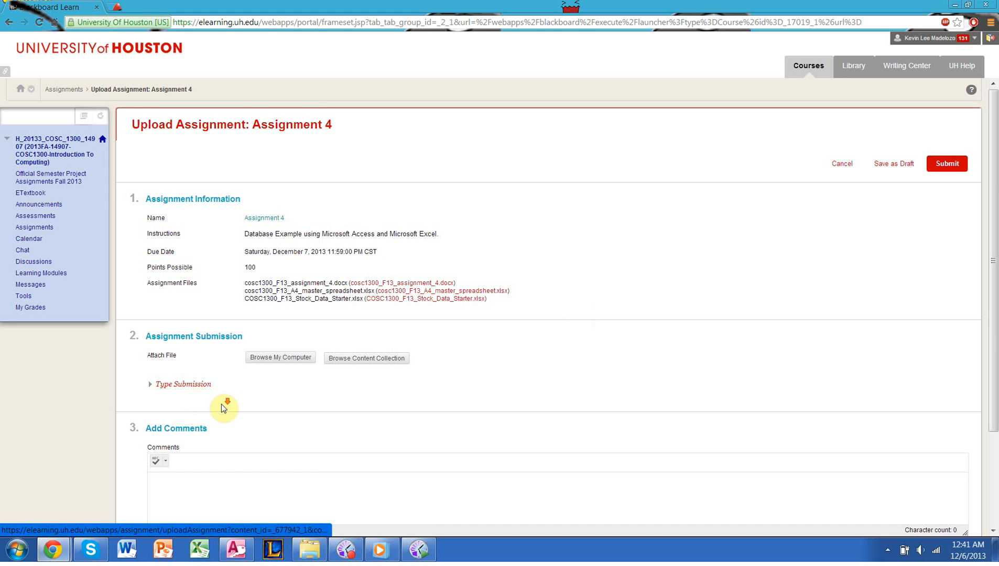
scroll(218, 393, "down", 3)
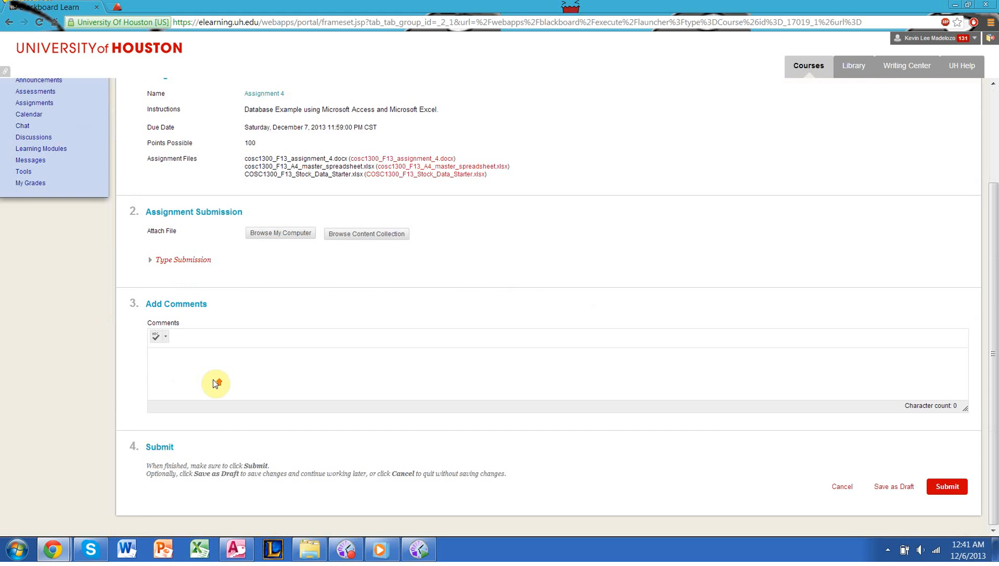
scroll(534, 280, "up", 3)
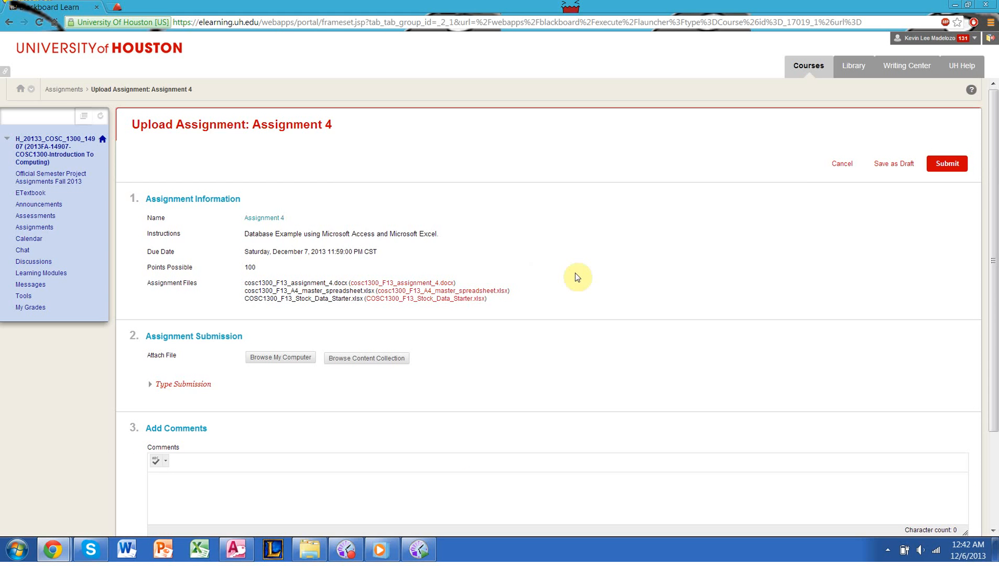
- Close the Blackboard browser window and the Access database
left_click(986, 7)
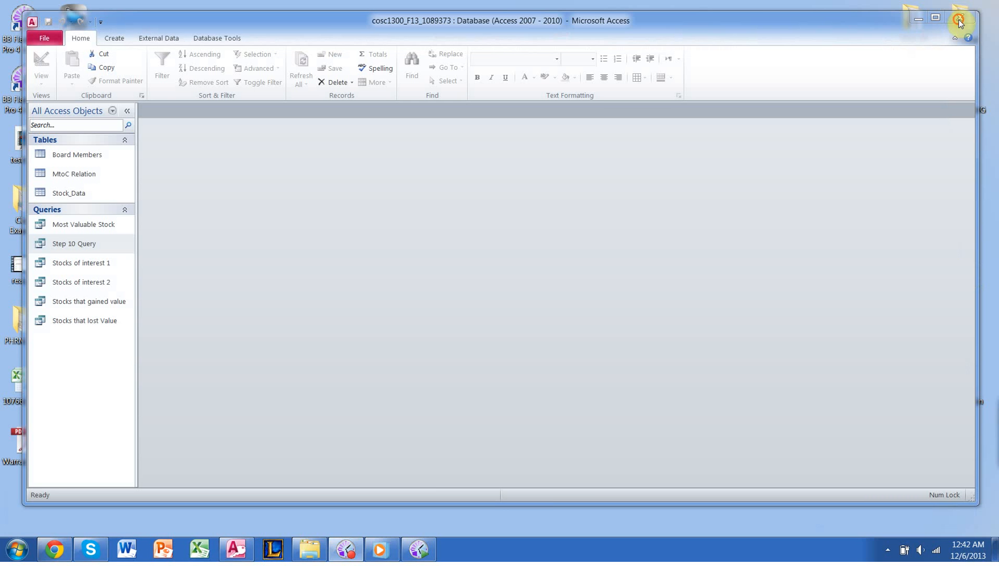
left_click(612, 176)
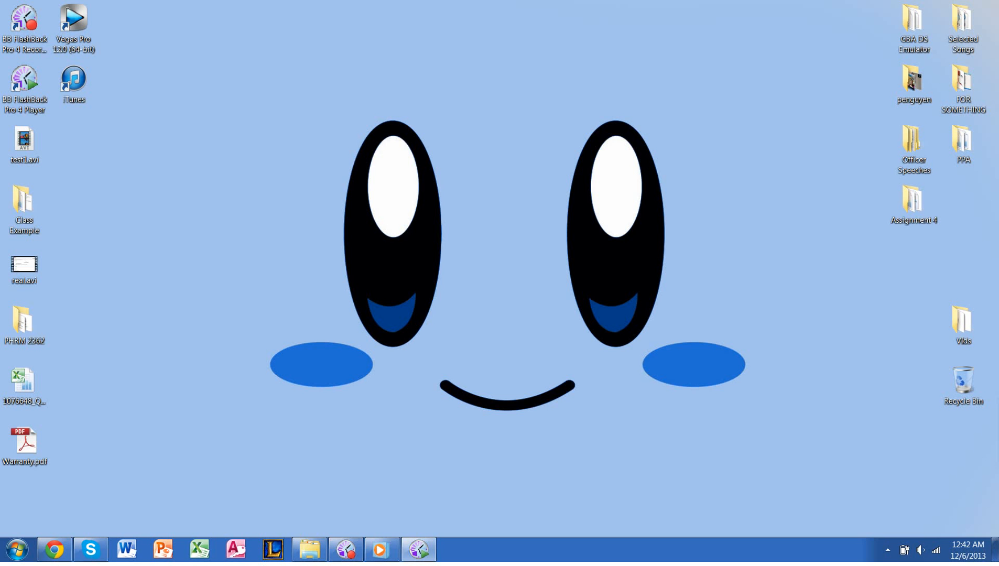
left_click(388, 549)
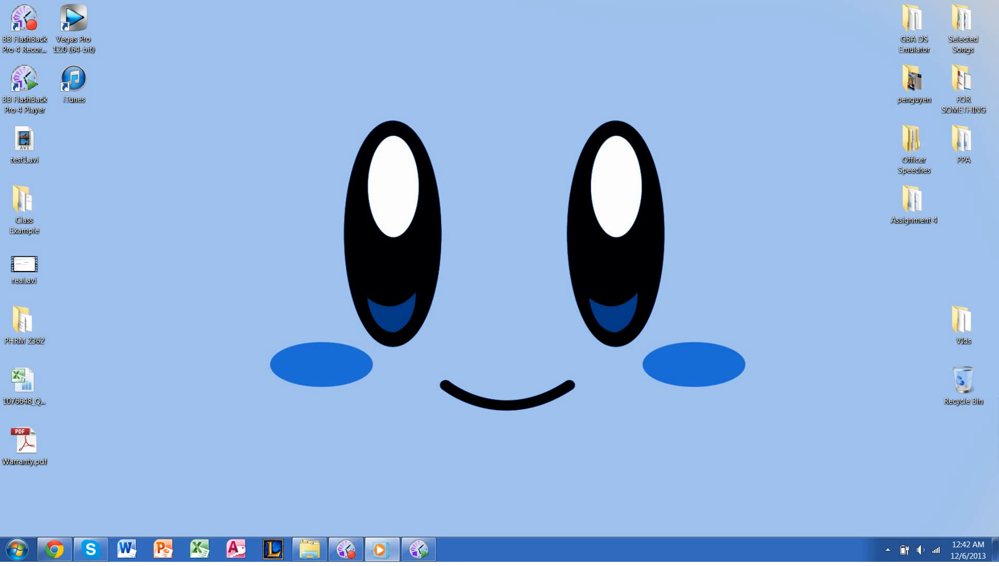